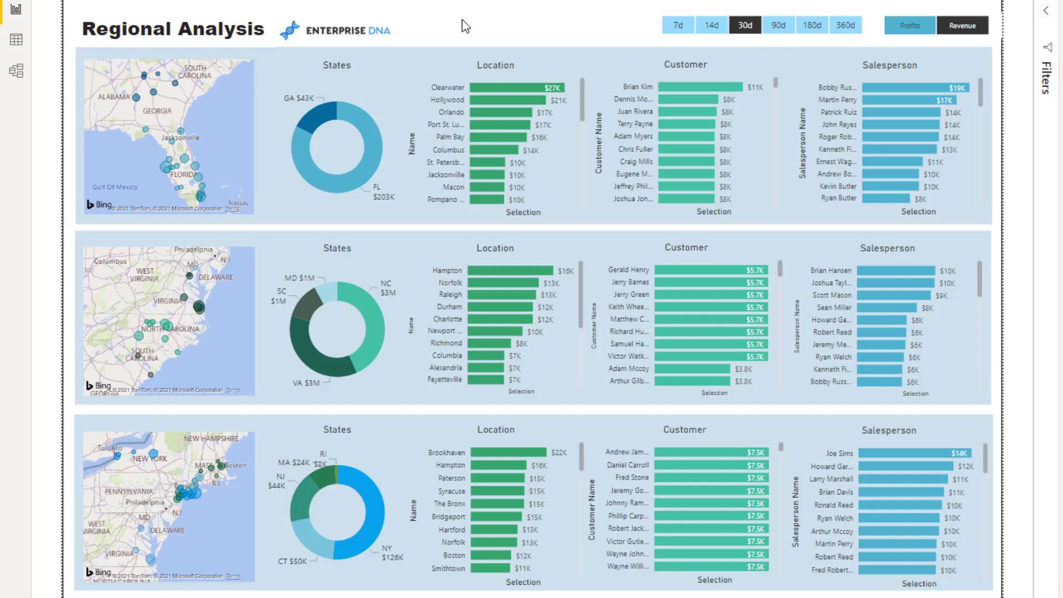
# Switch the Regional Analysis page's time frame to 90d and finally to 7d.
pyautogui.click(778, 26)
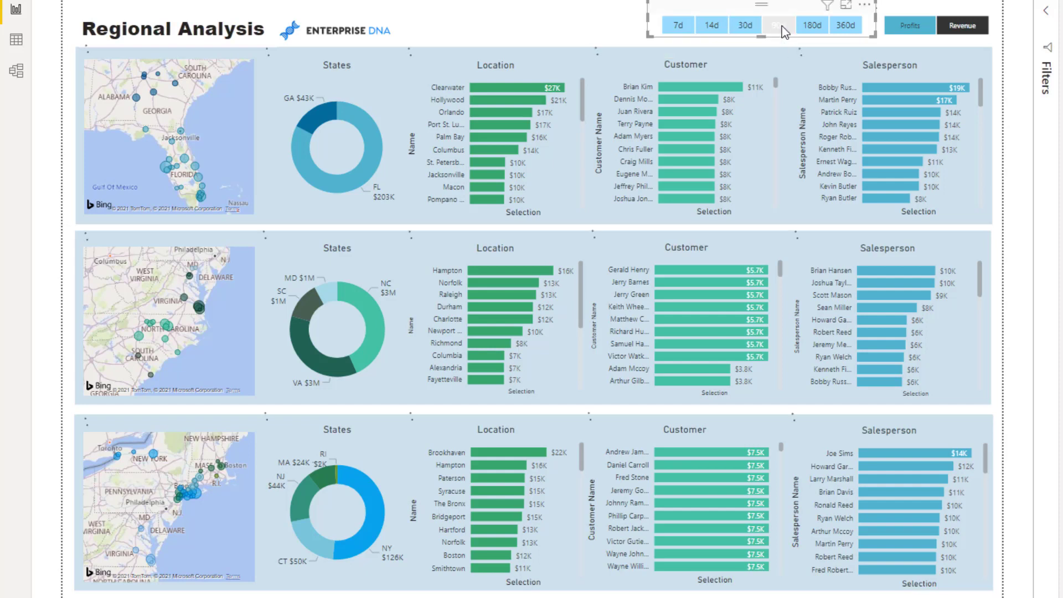
pyautogui.click(675, 24)
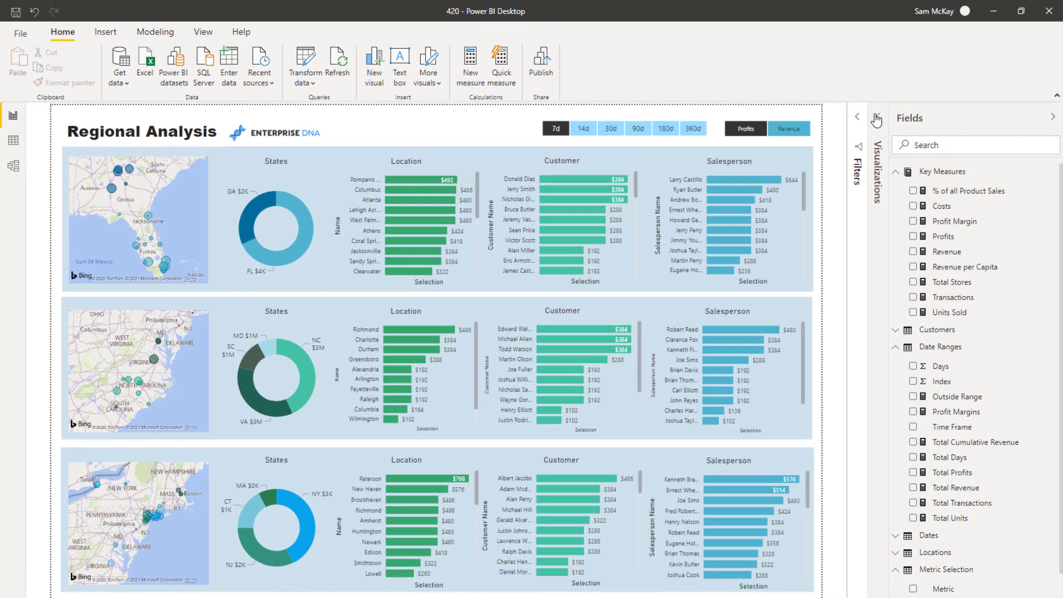
# Examine the page's background format settings and put the formatting options away again.
pyautogui.click(873, 116)
pyautogui.click(820, 238)
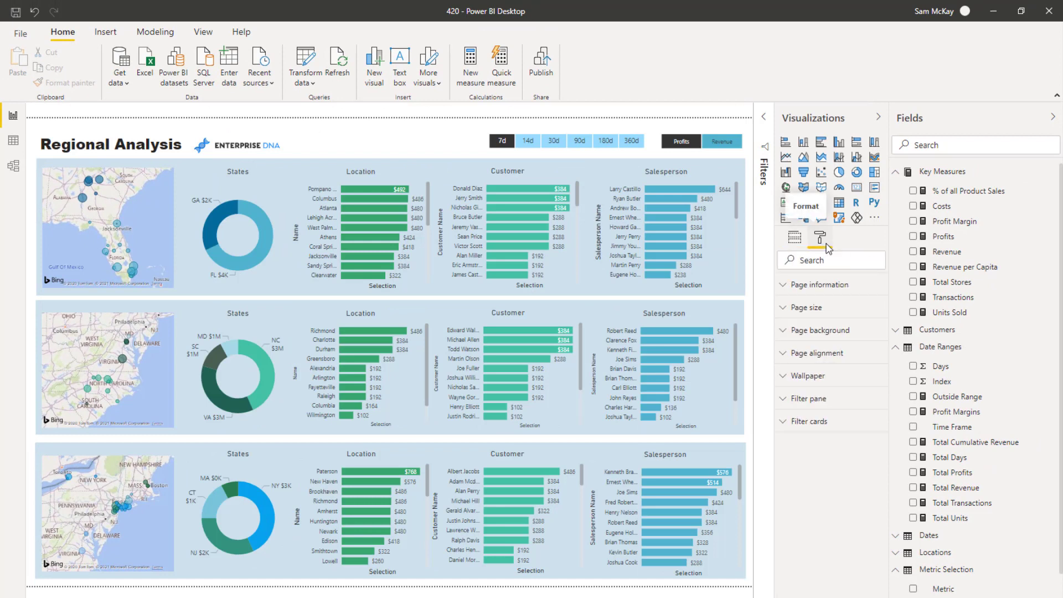
pyautogui.click(811, 332)
pyautogui.click(783, 331)
pyautogui.click(878, 117)
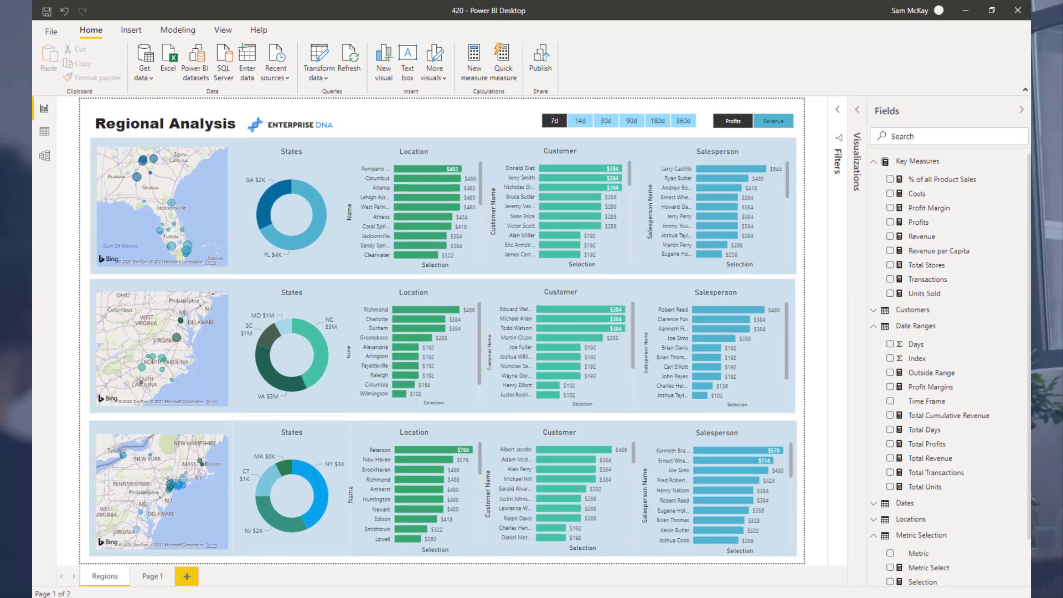
# Open report Page 1 and switch to the data model diagram, collapsing the side panes to widen it.
pyautogui.click(155, 576)
pyautogui.click(45, 155)
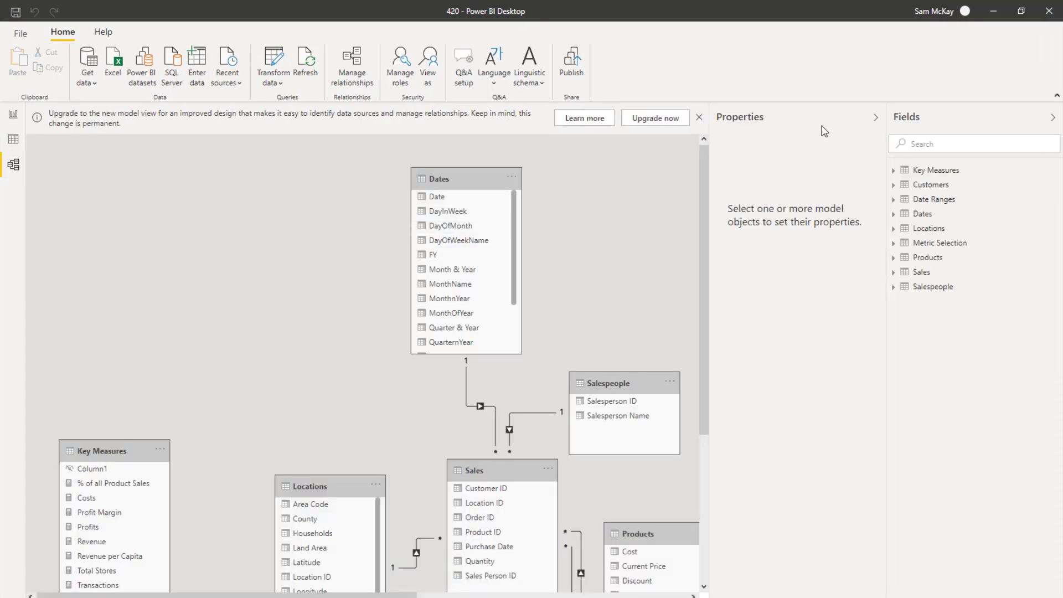
pyautogui.click(876, 118)
pyautogui.click(1051, 118)
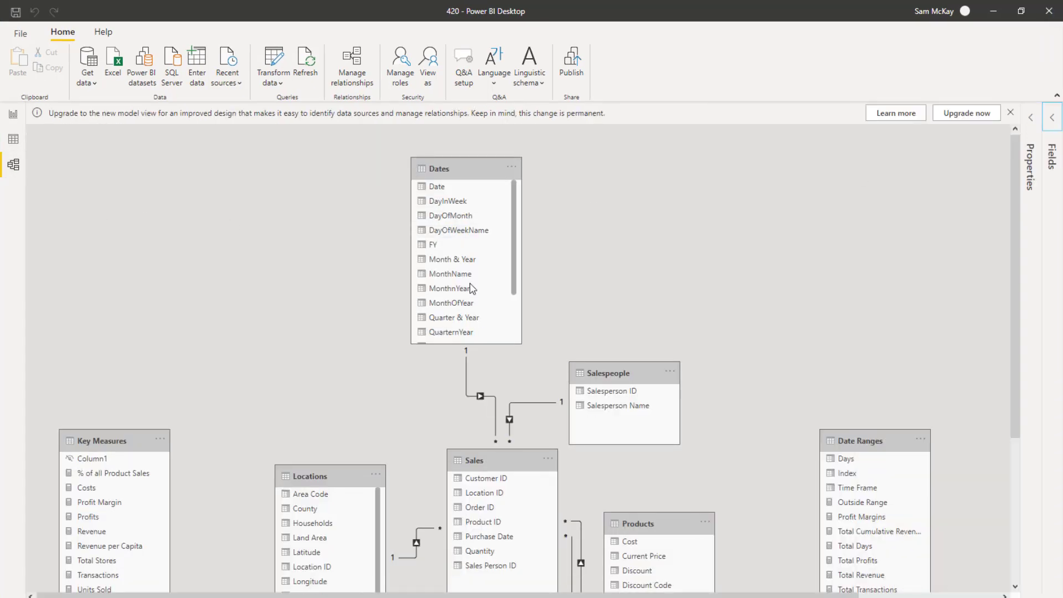
# Place the Dates and Locations tables side by side in the upper left of the diagram and shorten both.
pyautogui.scroll(-4, 194, 310)
pyautogui.moveTo(374, 157); pyautogui.dragTo(161, 168)
pyautogui.moveTo(255, 404); pyautogui.dragTo(286, 160)
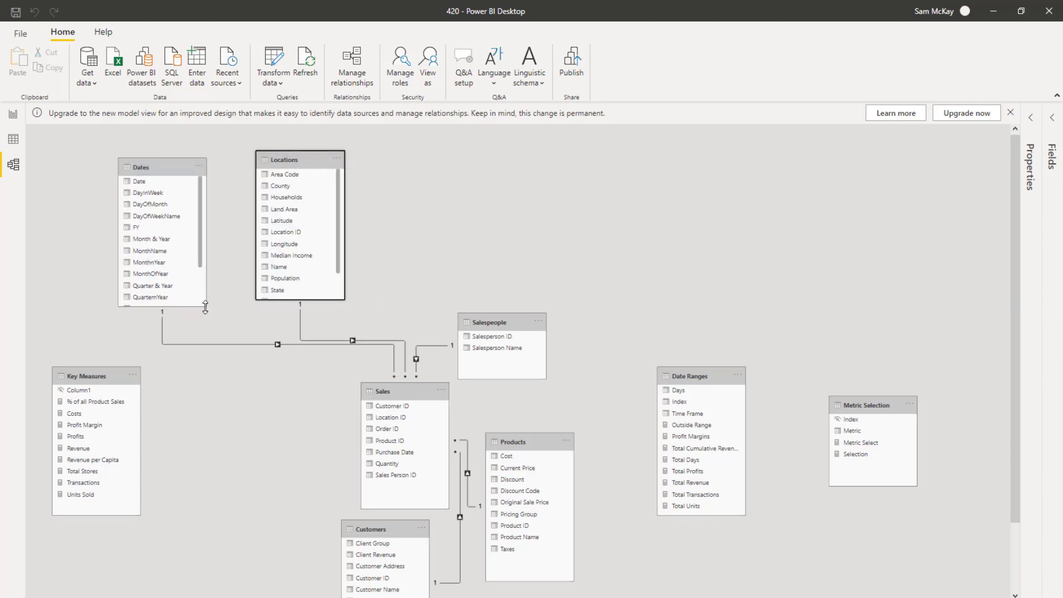
pyautogui.moveTo(206, 306); pyautogui.dragTo(209, 251)
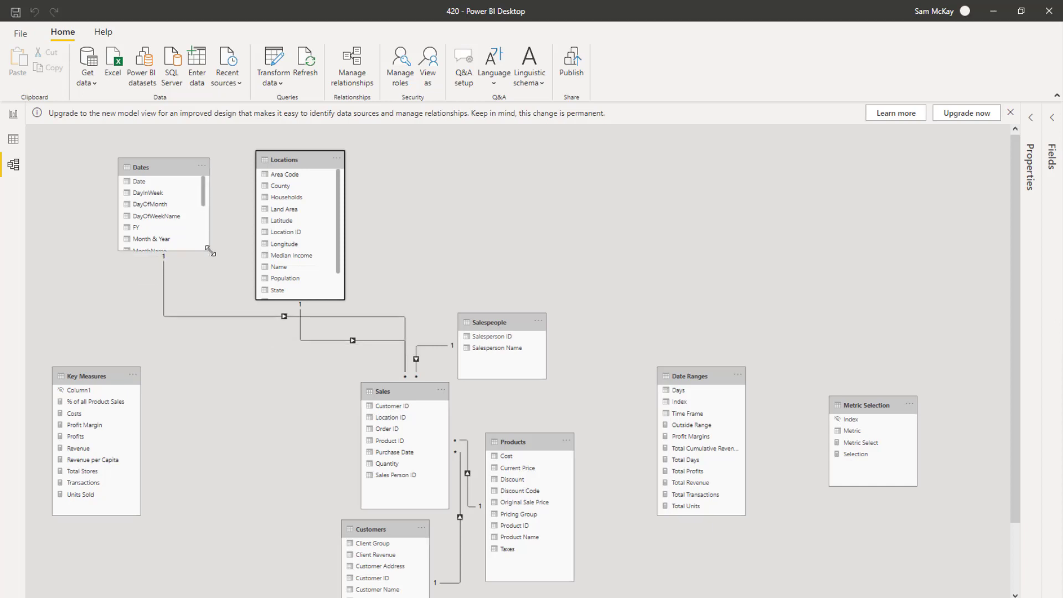
pyautogui.moveTo(344, 300); pyautogui.dragTo(349, 254)
pyautogui.moveTo(313, 159); pyautogui.dragTo(304, 169)
# Line up the Salespeople, Products and Customers tables beside Locations in the row above the Sales table.
pyautogui.moveTo(476, 323); pyautogui.dragTo(427, 166)
pyautogui.moveTo(508, 441); pyautogui.dragTo(540, 159)
pyautogui.moveTo(391, 527); pyautogui.dragTo(745, 139)
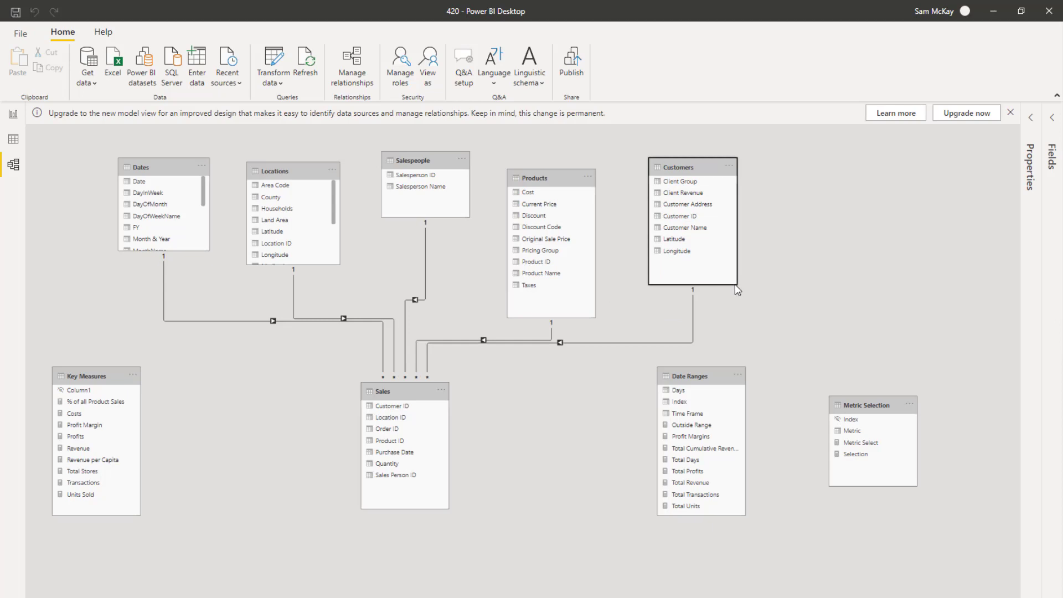
# Even out the heights and alignment of Locations, Salespeople, Products and Customers, and centre the Sales table beneath Salespeople.
pyautogui.moveTo(737, 284); pyautogui.dragTo(722, 249)
pyautogui.moveTo(548, 175); pyautogui.dragTo(554, 174)
pyautogui.moveTo(608, 314); pyautogui.dragTo(611, 266)
pyautogui.moveTo(437, 173); pyautogui.dragTo(444, 183)
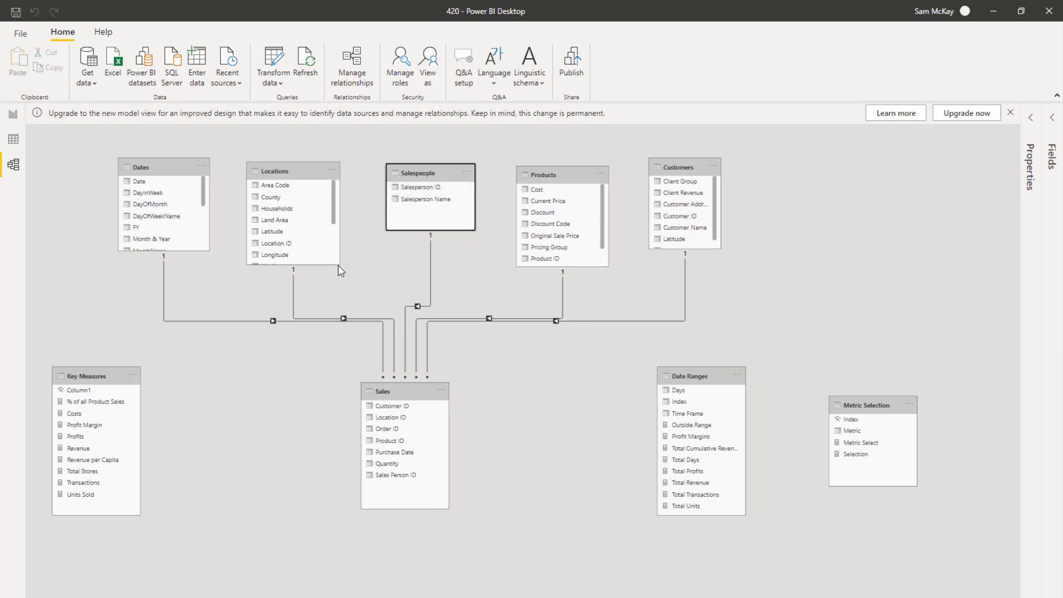
pyautogui.moveTo(339, 265); pyautogui.dragTo(341, 250)
pyautogui.moveTo(549, 181); pyautogui.dragTo(545, 178)
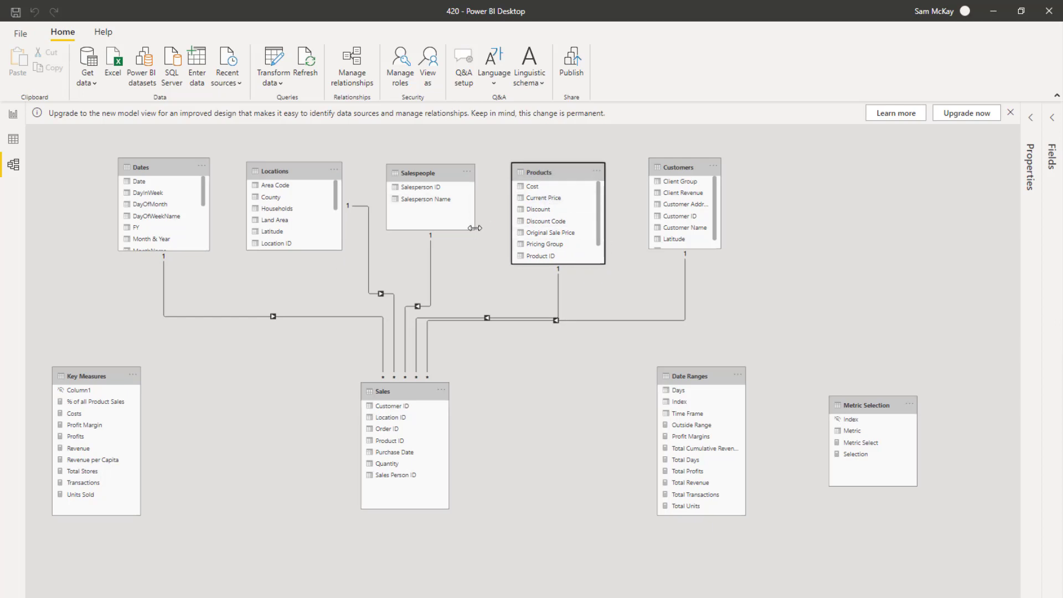
pyautogui.moveTo(475, 229); pyautogui.dragTo(475, 253)
pyautogui.moveTo(605, 265); pyautogui.dragTo(608, 254)
pyautogui.moveTo(672, 163); pyautogui.dragTo(665, 172)
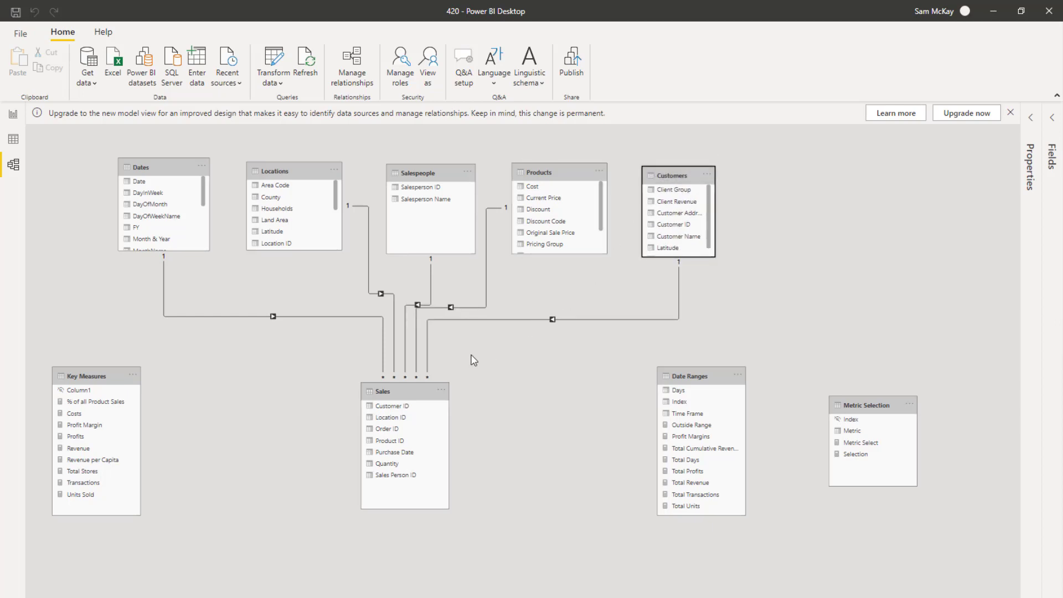
pyautogui.moveTo(399, 391); pyautogui.dragTo(419, 357)
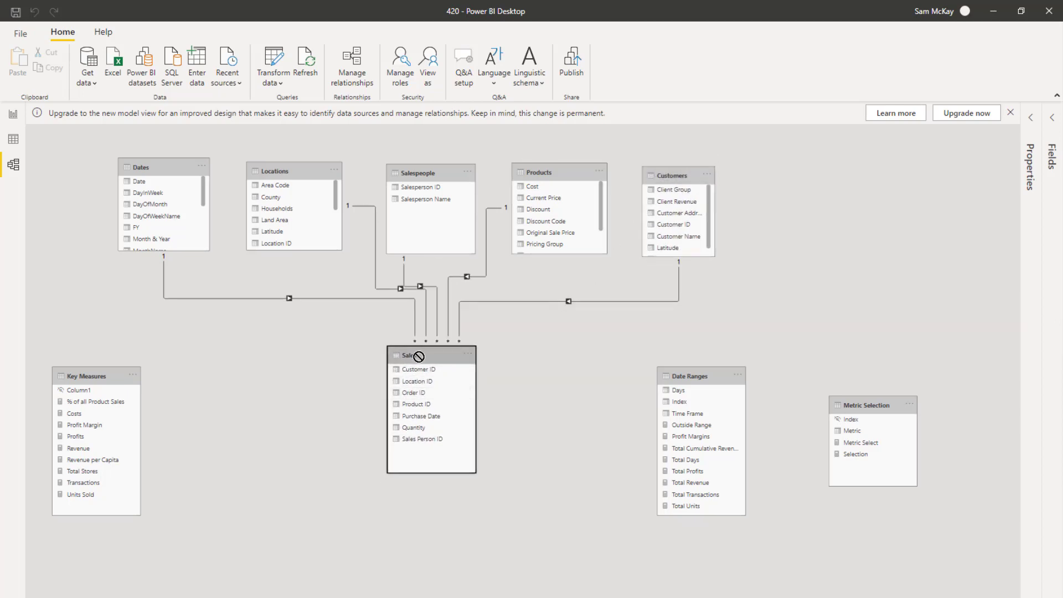
# Inspect the table data, including the rows of the Sales table.
pyautogui.click(15, 141)
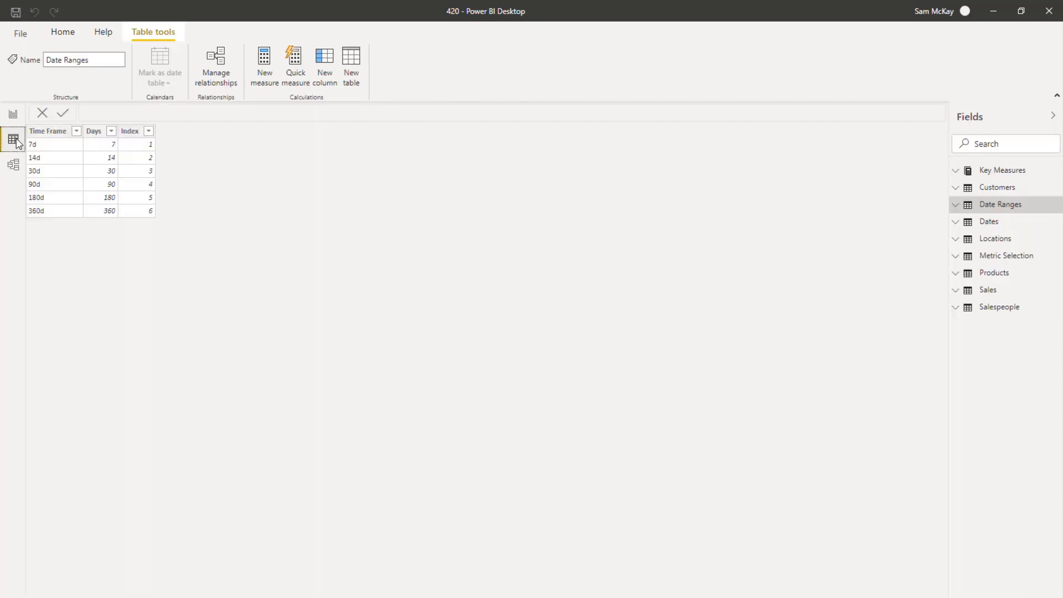
pyautogui.click(1004, 258)
pyautogui.click(989, 356)
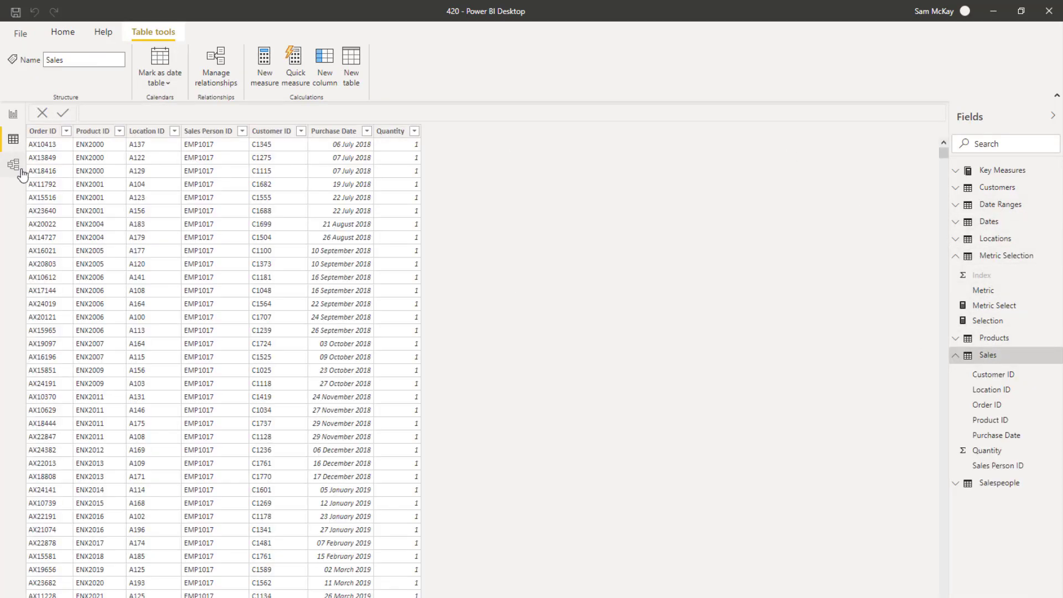
# Return to the model diagram, move Key Measures to the far end of the row beyond Customers and shorten it.
pyautogui.click(14, 165)
pyautogui.moveTo(113, 369); pyautogui.dragTo(919, 178)
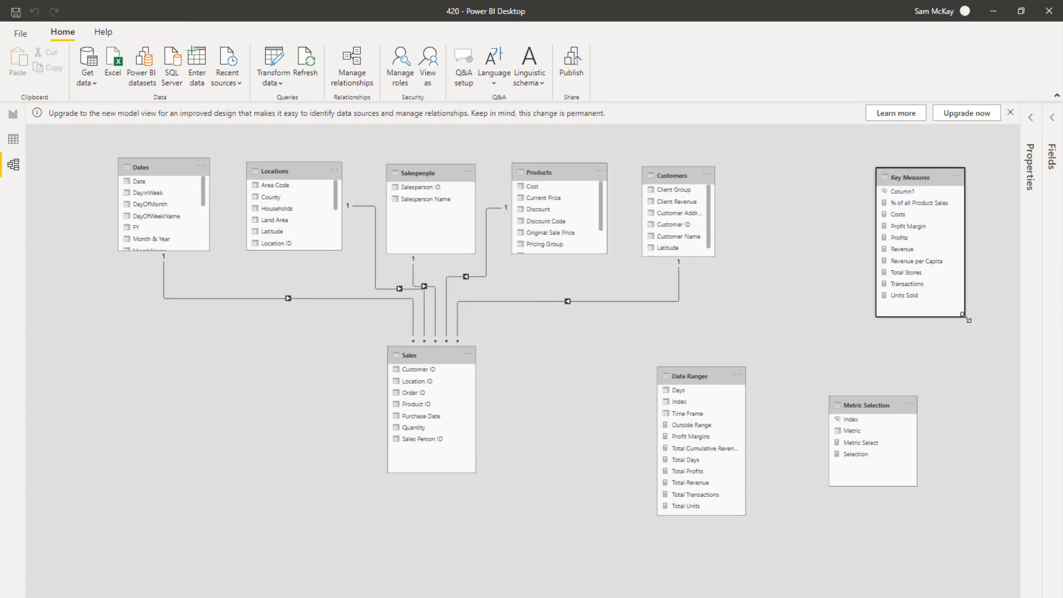
pyautogui.moveTo(964, 272); pyautogui.dragTo(972, 254)
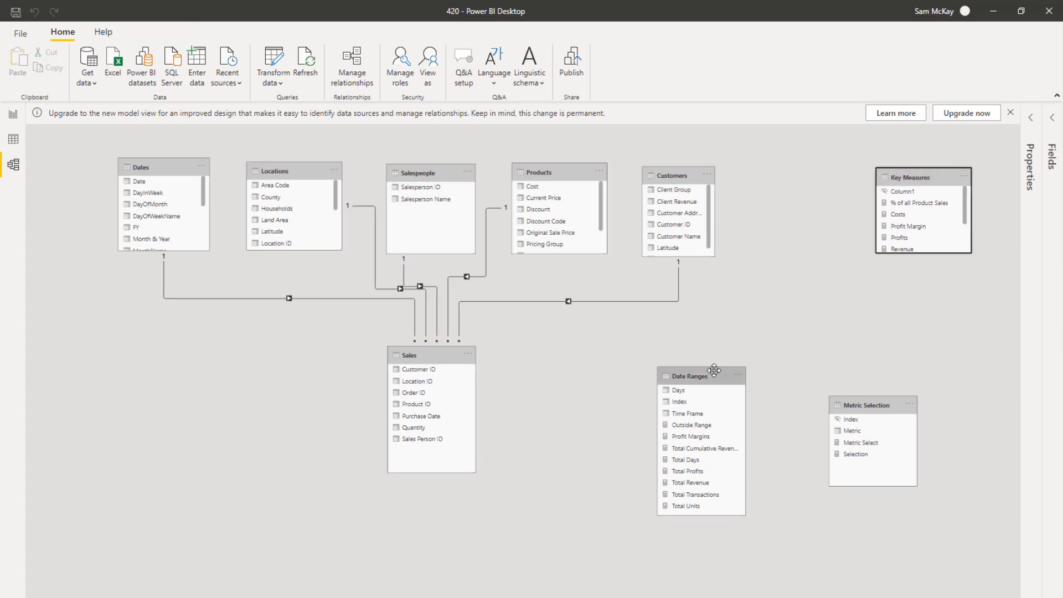
# Place the Date Ranges and Metric Selection tables side by side in the diagram's lower left and shorten Date Ranges.
pyautogui.moveTo(690, 377); pyautogui.dragTo(675, 382)
pyautogui.moveTo(296, 451); pyautogui.dragTo(93, 495)
pyautogui.moveTo(837, 401); pyautogui.dragTo(187, 497)
pyautogui.moveTo(111, 493); pyautogui.dragTo(118, 506)
pyautogui.scroll(-3, 111, 510)
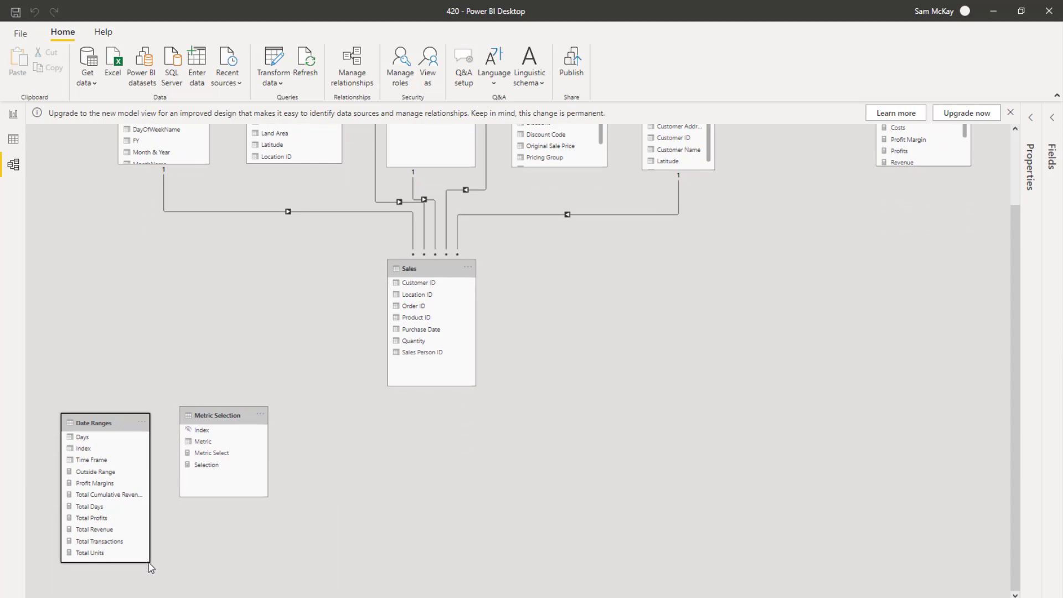
pyautogui.moveTo(151, 531); pyautogui.dragTo(155, 523)
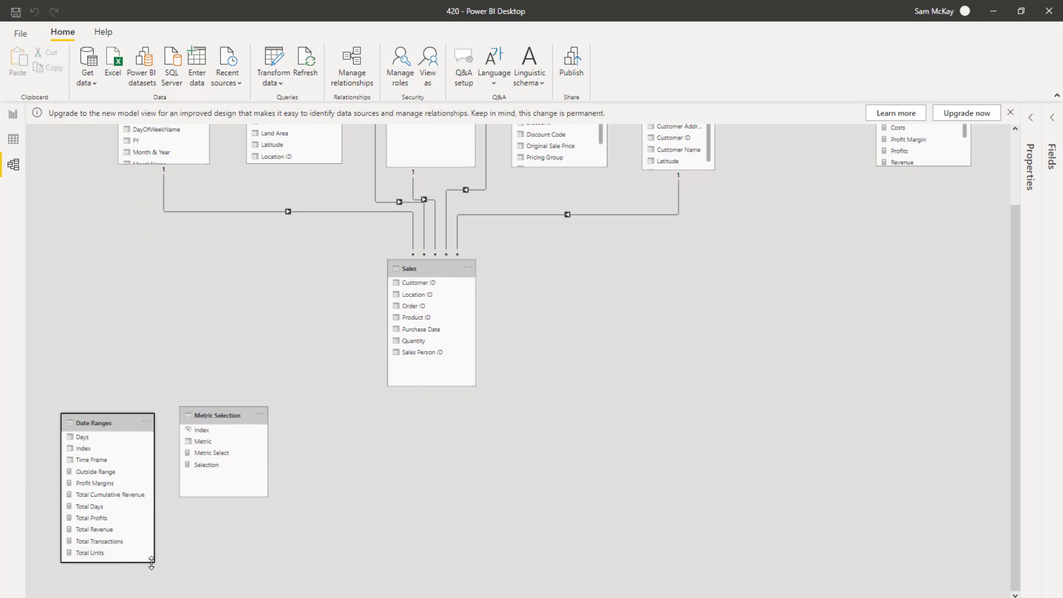
pyautogui.scroll(3, 155, 565)
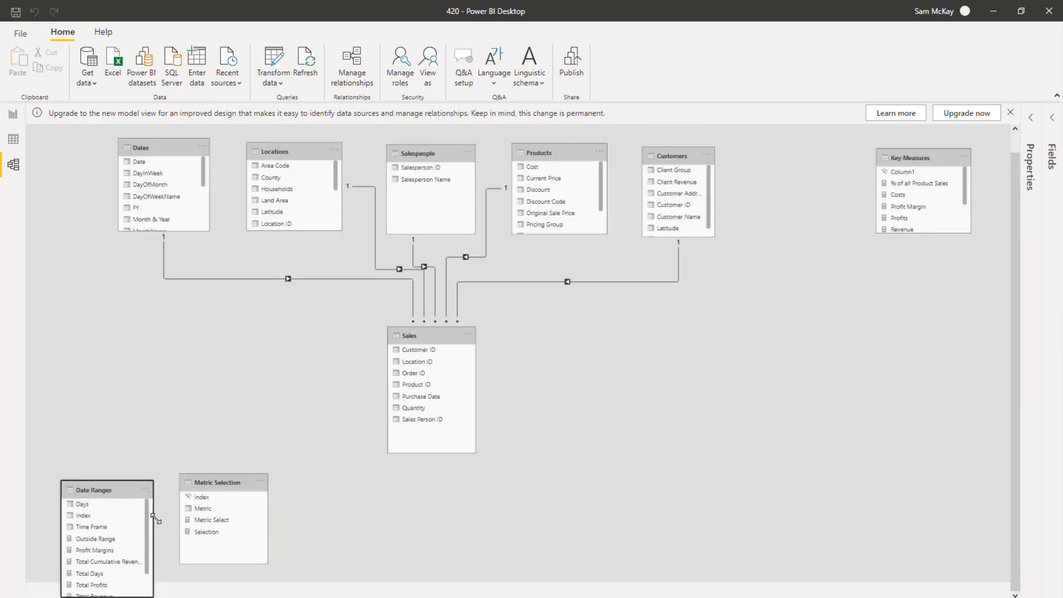
pyautogui.moveTo(219, 498); pyautogui.dragTo(215, 507)
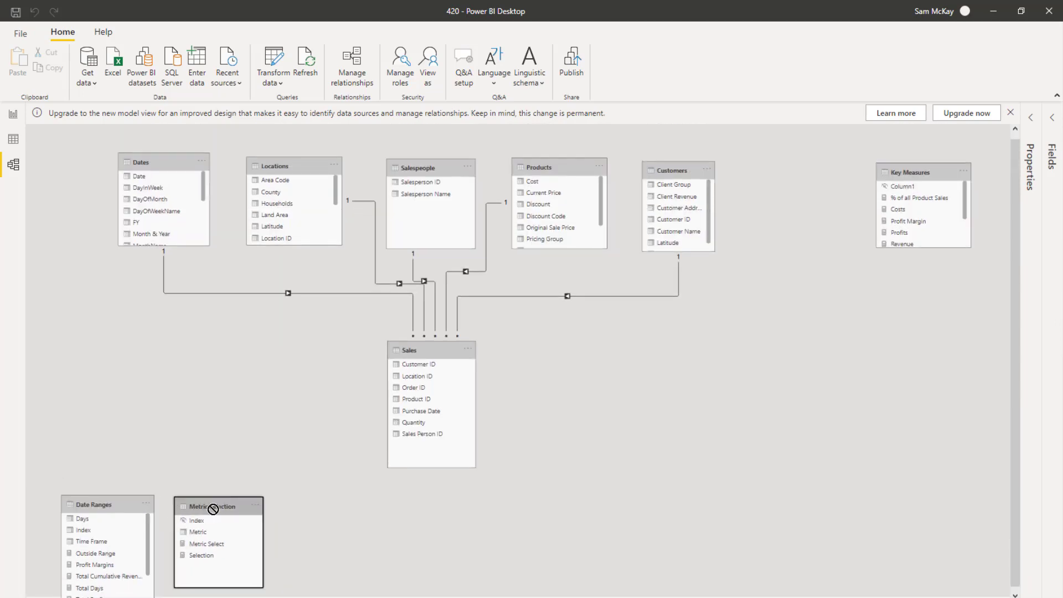
# Align Key Measures and Customers with the row of lookup tables and widen the Customers table slightly.
pyautogui.click(916, 174)
pyautogui.moveTo(916, 173); pyautogui.dragTo(921, 170)
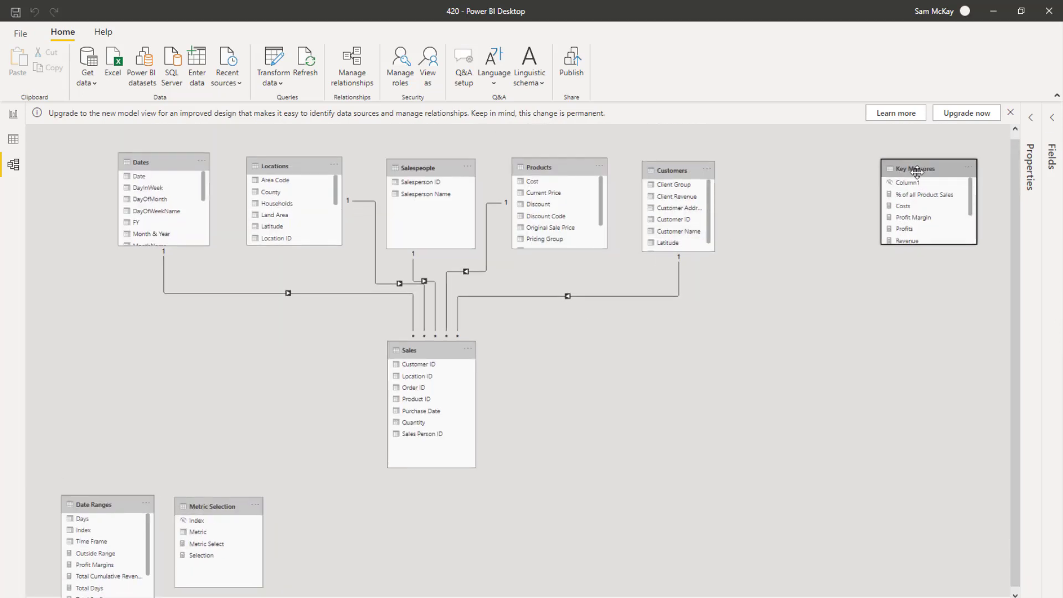
pyautogui.moveTo(672, 172); pyautogui.dragTo(676, 167)
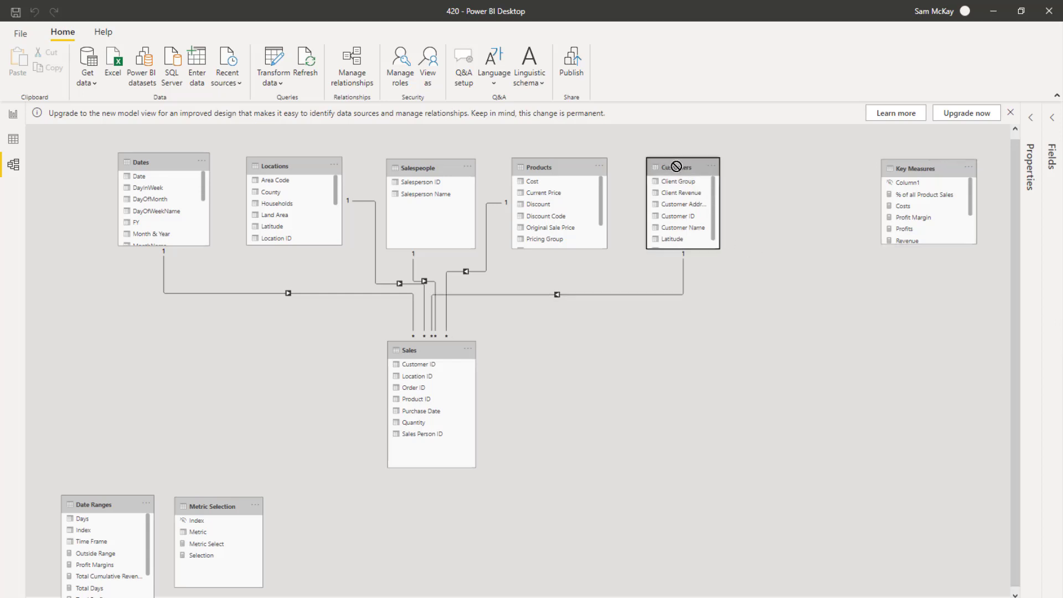
pyautogui.moveTo(723, 204); pyautogui.dragTo(728, 202)
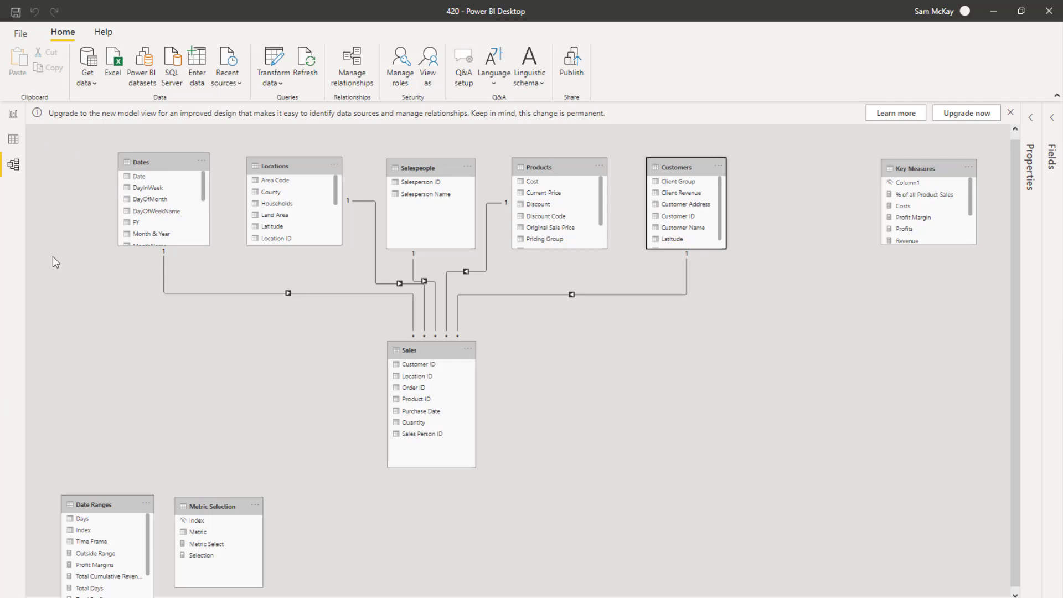
# Return to the report page, add the Revenue measure to the Date table visual and enlarge the visual.
pyautogui.click(13, 117)
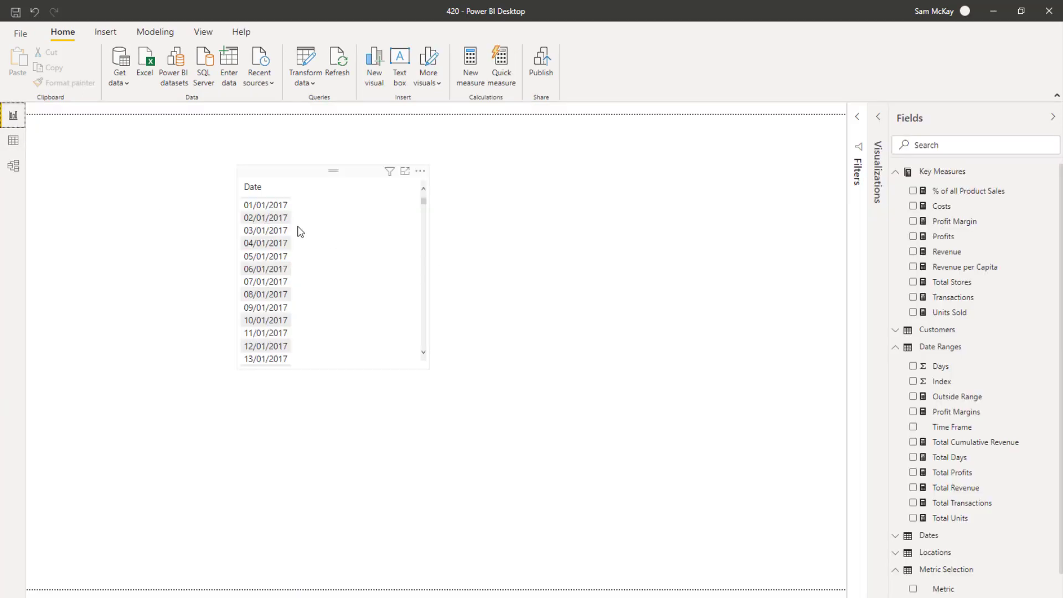
pyautogui.click(318, 183)
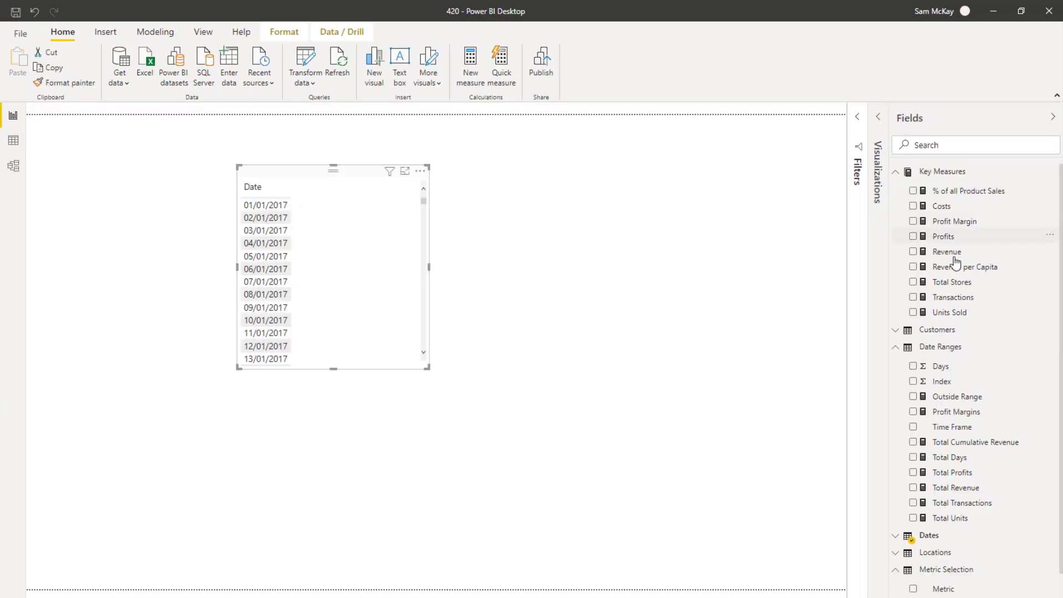
pyautogui.moveTo(420, 254); pyautogui.dragTo(388, 266)
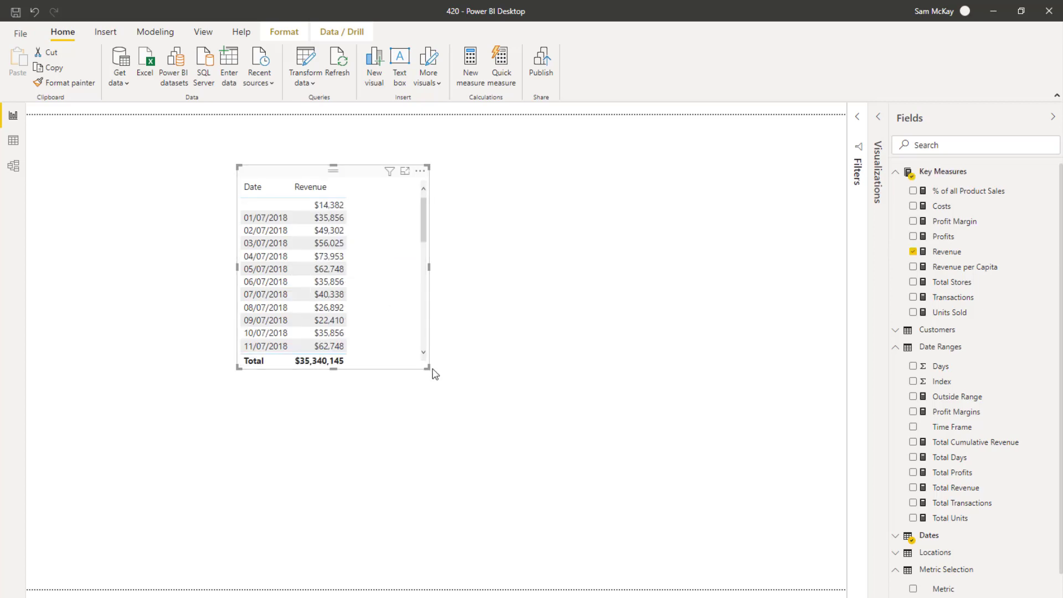
pyautogui.moveTo(428, 367); pyautogui.dragTo(564, 430)
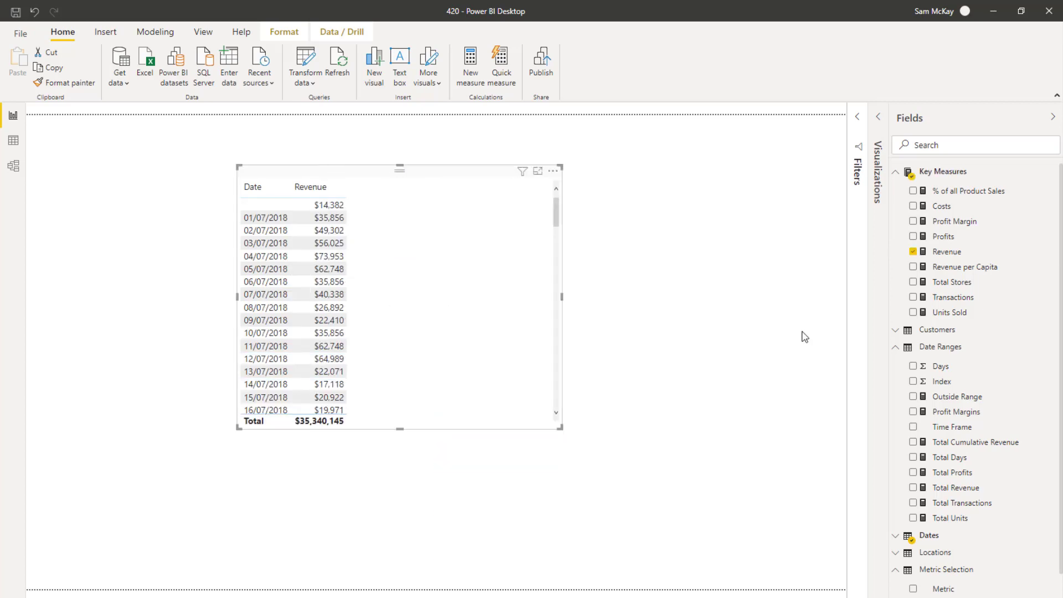
# Examine the Revenue measure's SUMX formula, particularly the Quantity times related Current Price expression.
pyautogui.click(944, 252)
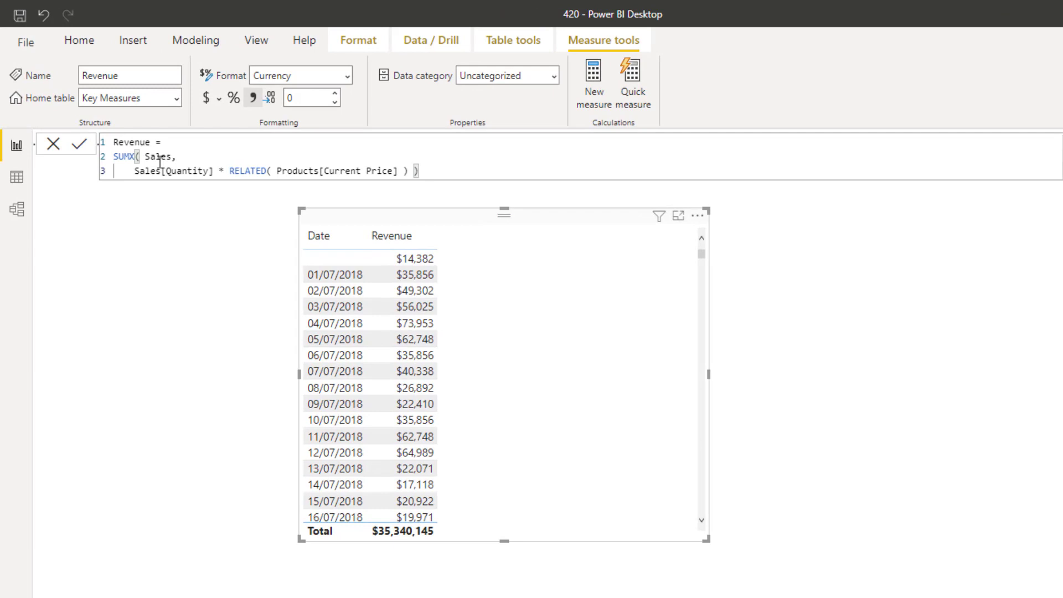
pyautogui.moveTo(173, 170); pyautogui.dragTo(299, 176)
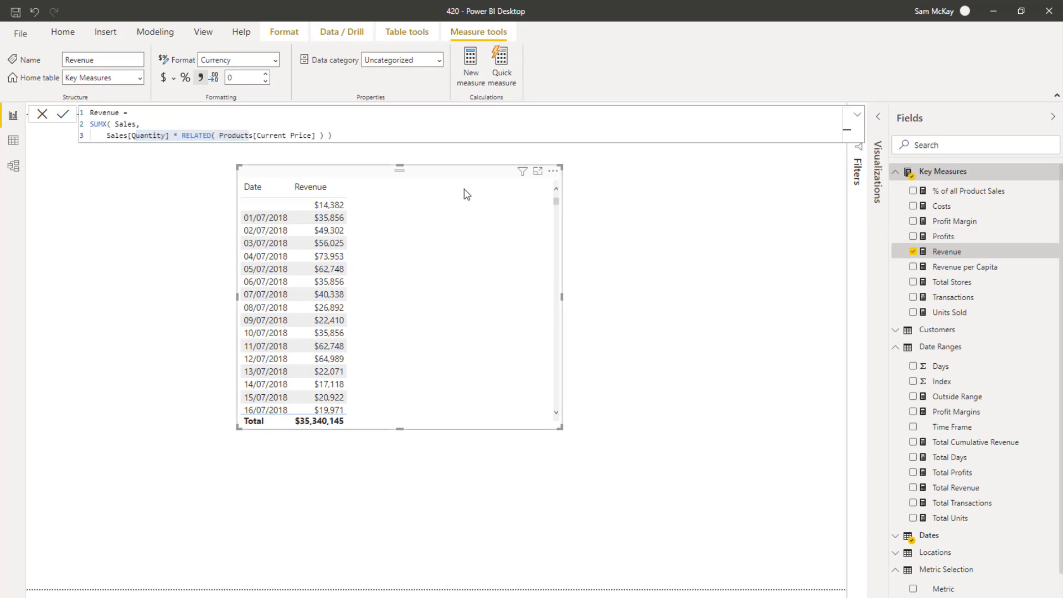
pyautogui.click(819, 263)
# Add the Profits measure to the table visual beside Revenue and collapse the Key Measures field list.
pyautogui.moveTo(946, 241); pyautogui.dragTo(464, 289)
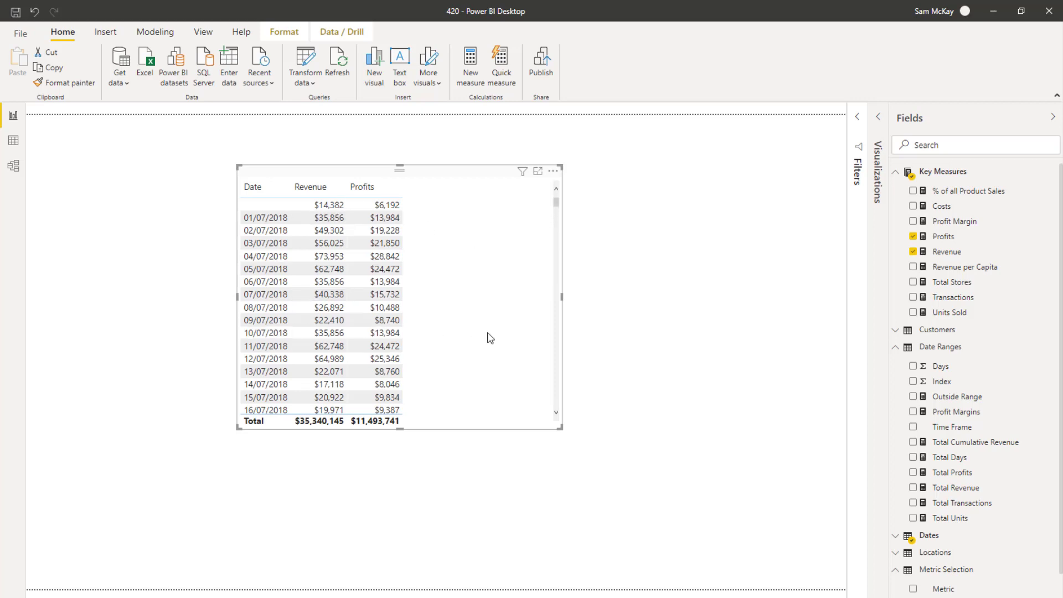
pyautogui.click(897, 173)
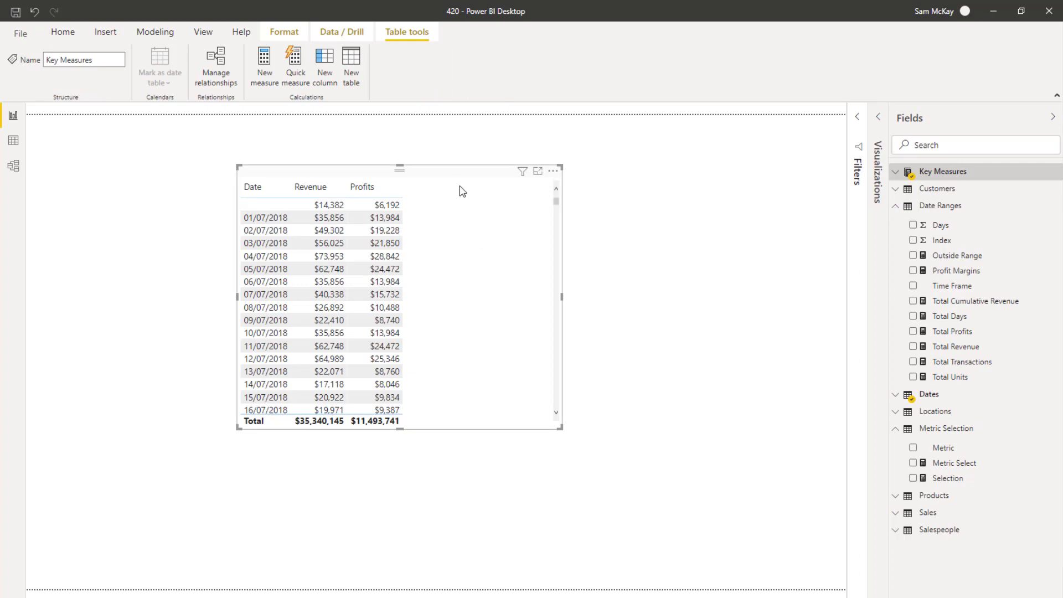
# Move the Date, Revenue and Profits table further left on the page and duplicate it beside the original.
pyautogui.moveTo(420, 181); pyautogui.dragTo(371, 185)
pyautogui.hotkey('ctrl', 'c')
pyautogui.hotkey('ctrl', 'v')
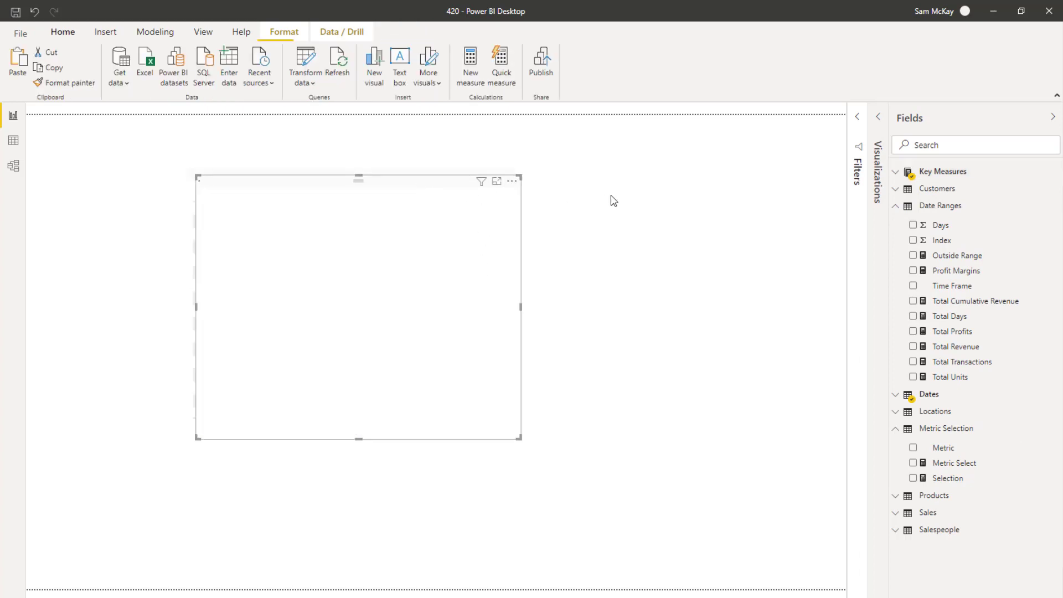
# Replace Date with Customer Name from the Customers table in the duplicated visual.
pyautogui.click(897, 203)
pyautogui.click(897, 189)
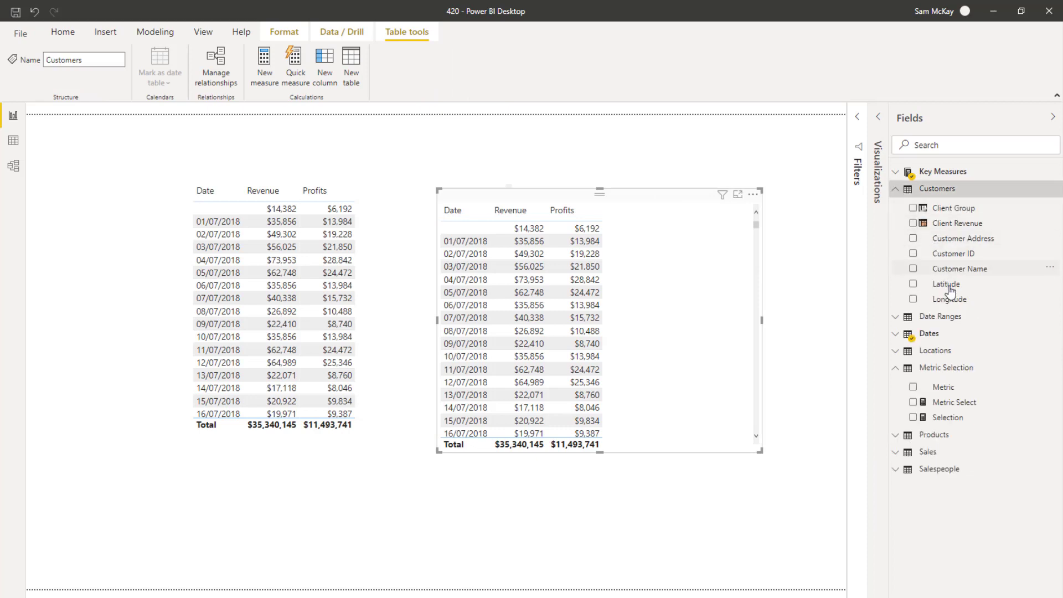
pyautogui.click(879, 119)
pyautogui.moveTo(946, 277); pyautogui.dragTo(828, 289)
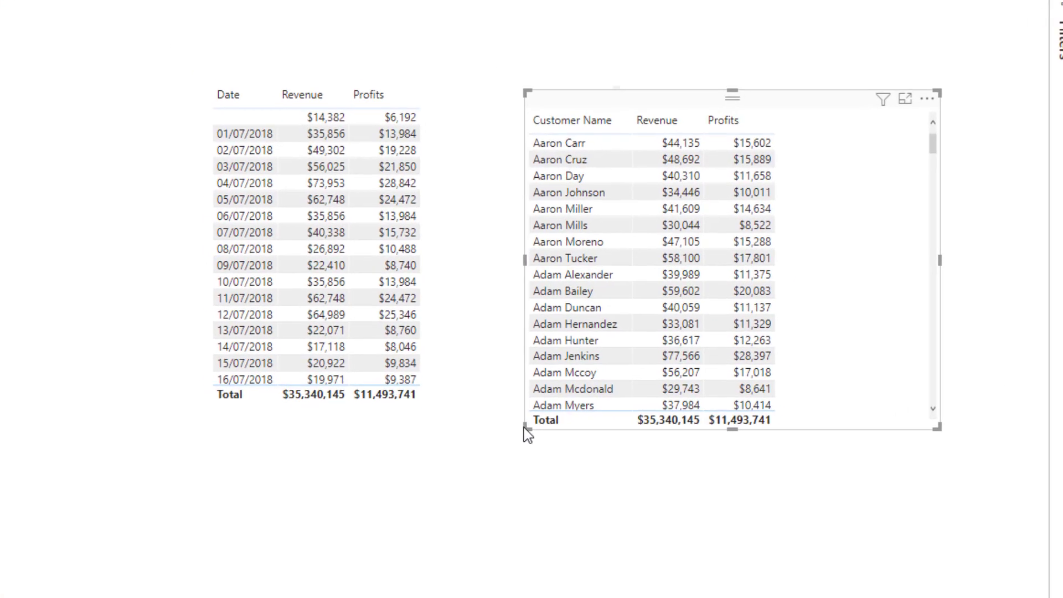
# Shrink the Customer Name table and the Date table to more compact sizes beside each other.
pyautogui.moveTo(524, 428); pyautogui.dragTo(635, 363)
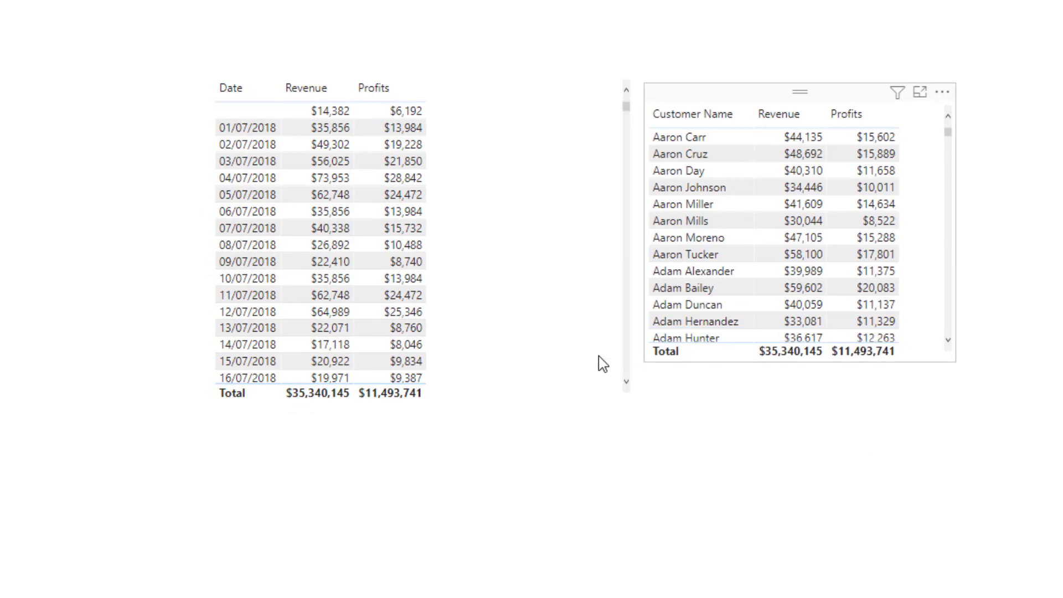
pyautogui.moveTo(631, 403); pyautogui.dragTo(550, 348)
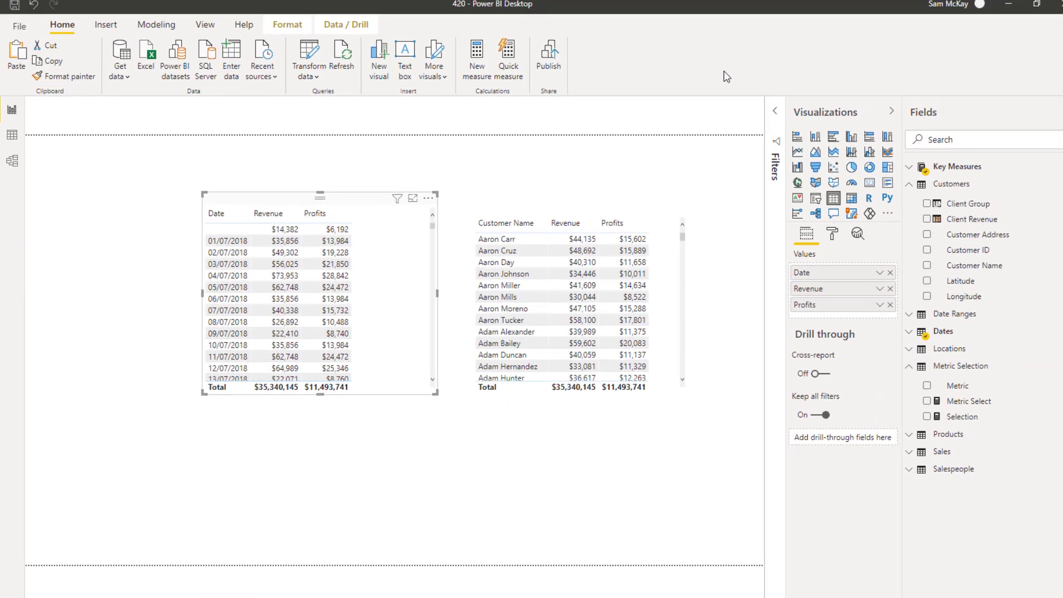
# Remove the Metric filter applied to all pages and check the filters on the Customer Name table.
pyautogui.click(771, 113)
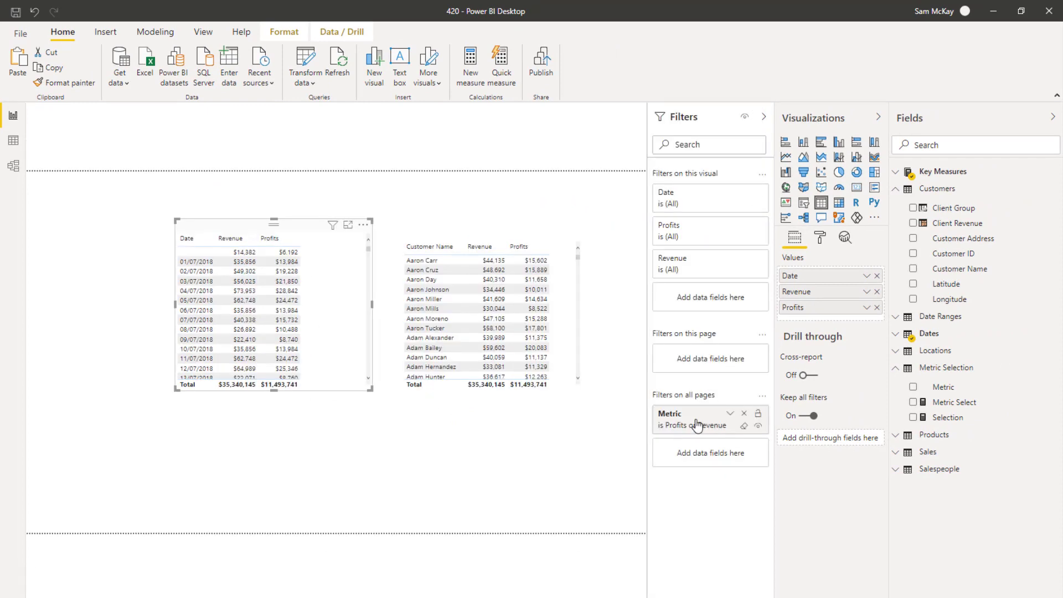
pyautogui.click(744, 415)
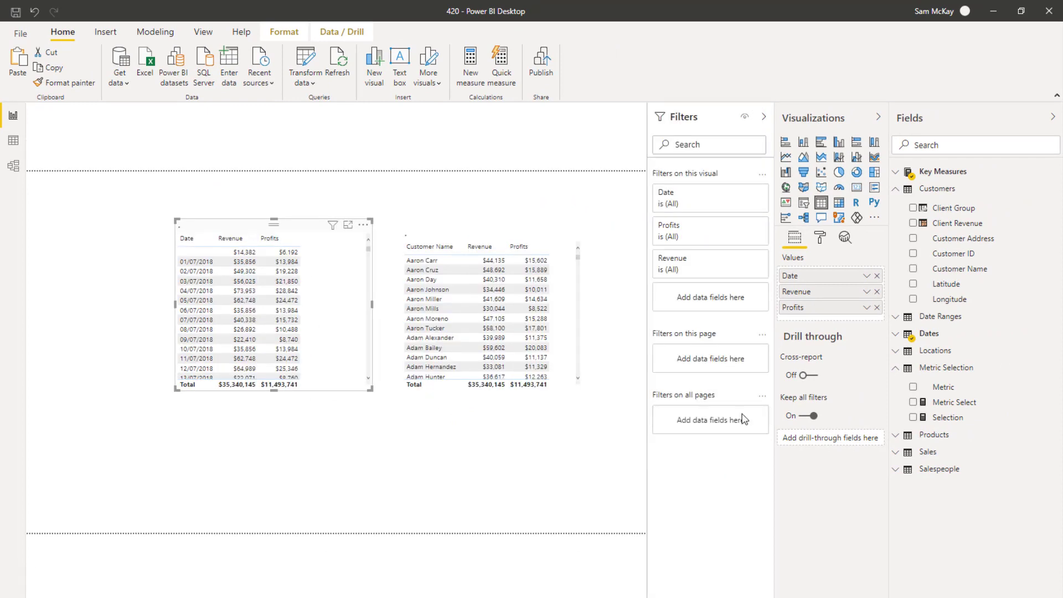
pyautogui.click(433, 245)
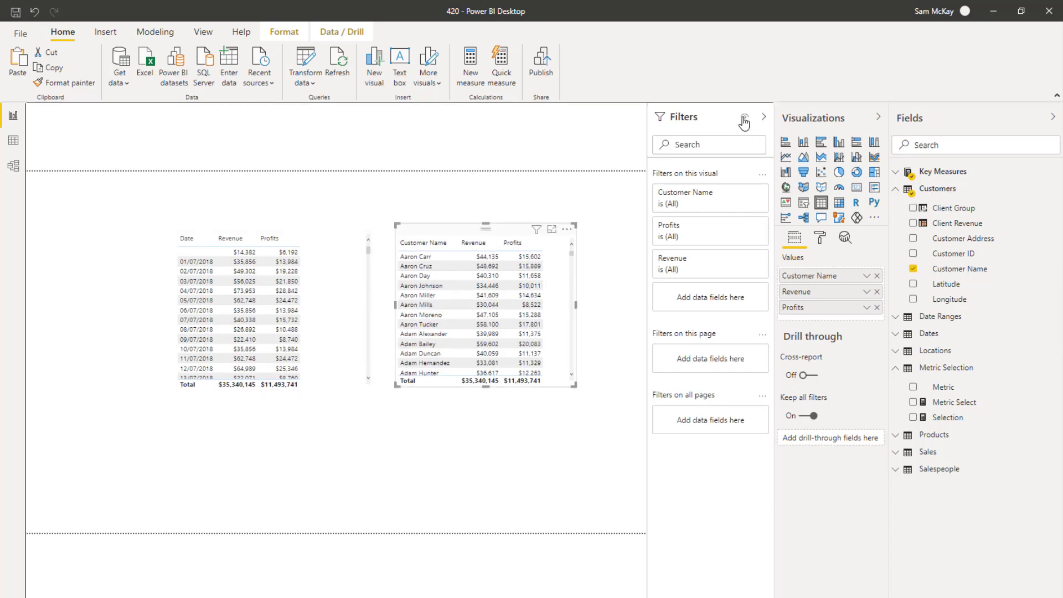
pyautogui.click(764, 118)
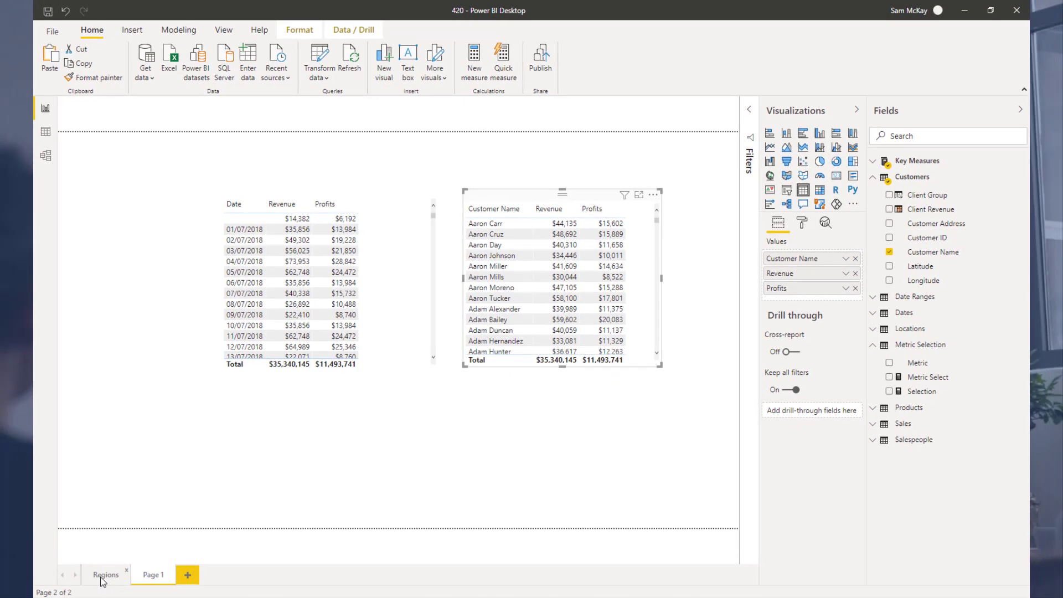
# Review the Regional Analysis visuals on the Regions page and return to Page 1.
pyautogui.click(104, 576)
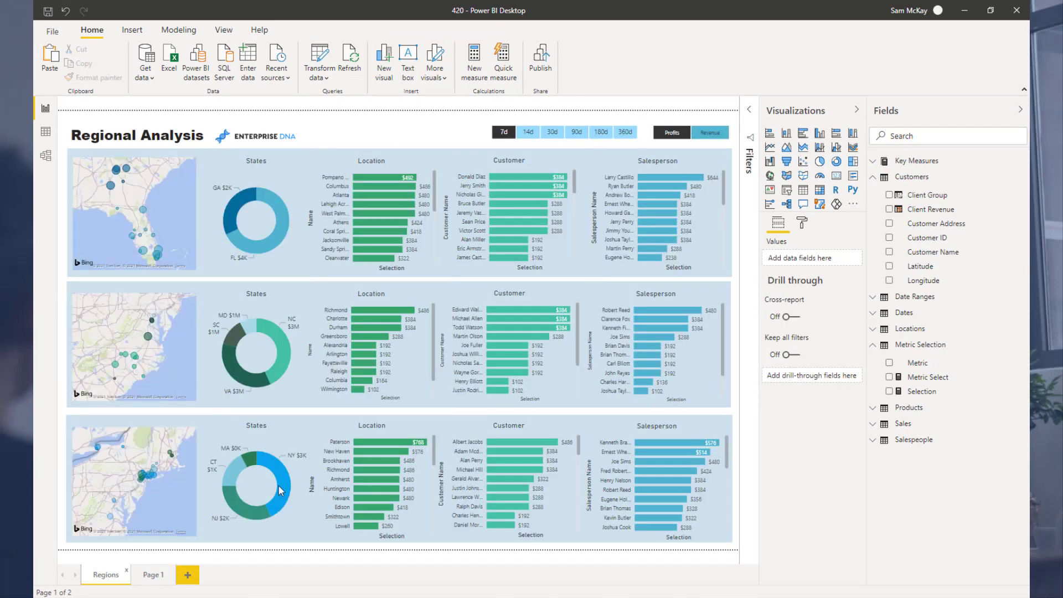
pyautogui.click(153, 577)
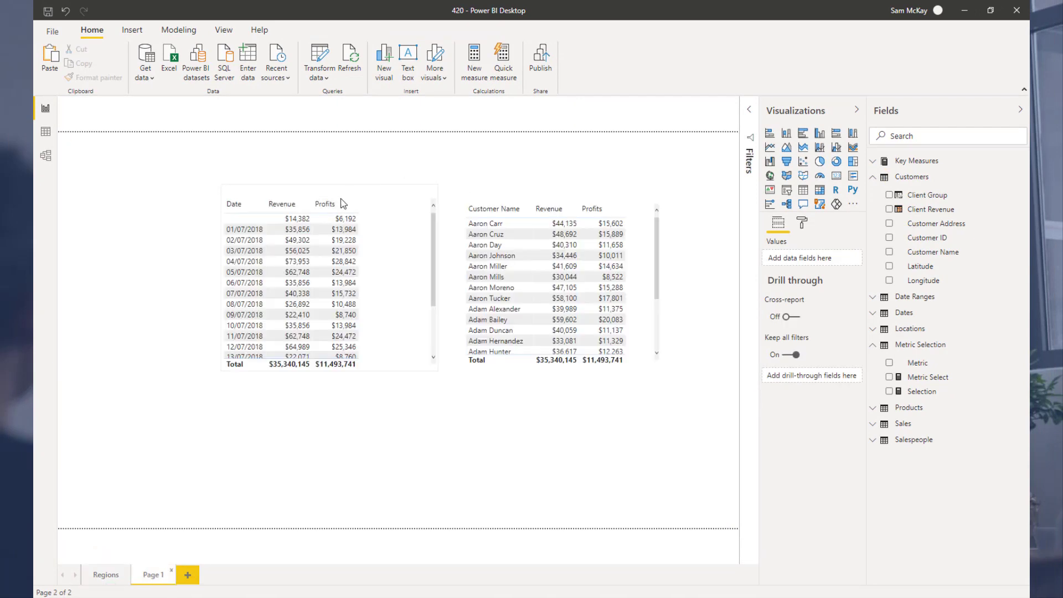
# Delete the Date, Revenue and Profits table from Page 1.
pyautogui.click(543, 214)
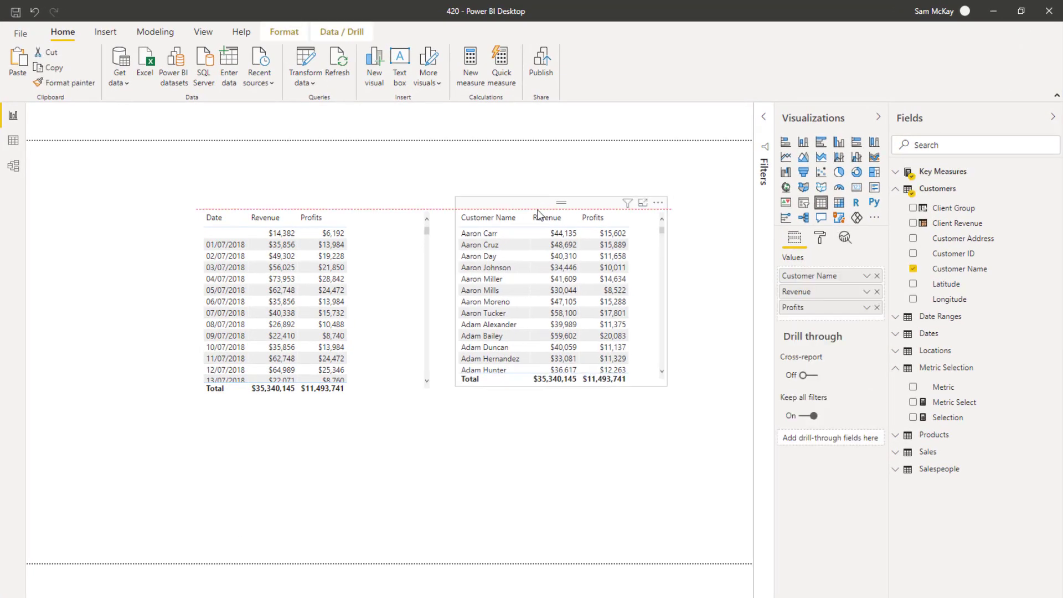
pyautogui.moveTo(339, 210); pyautogui.dragTo(302, 210)
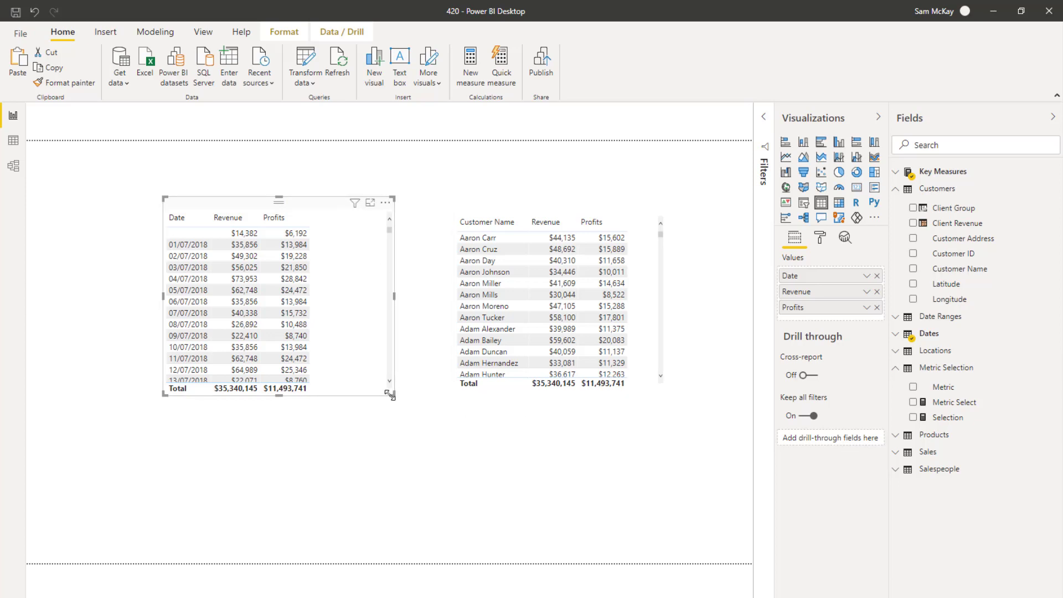
pyautogui.moveTo(390, 395); pyautogui.dragTo(348, 393)
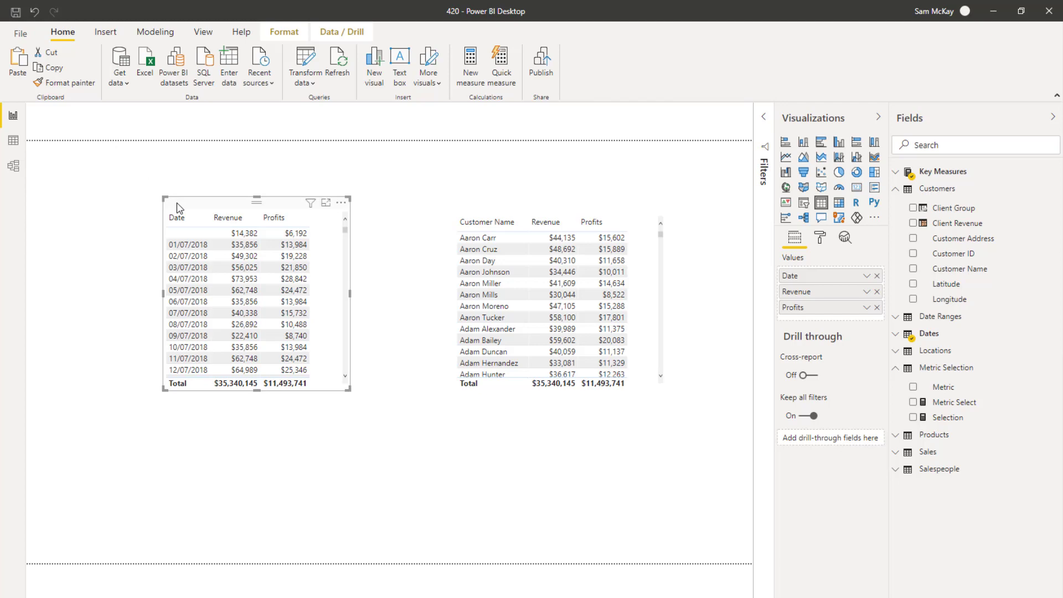
pyautogui.press('Delete')
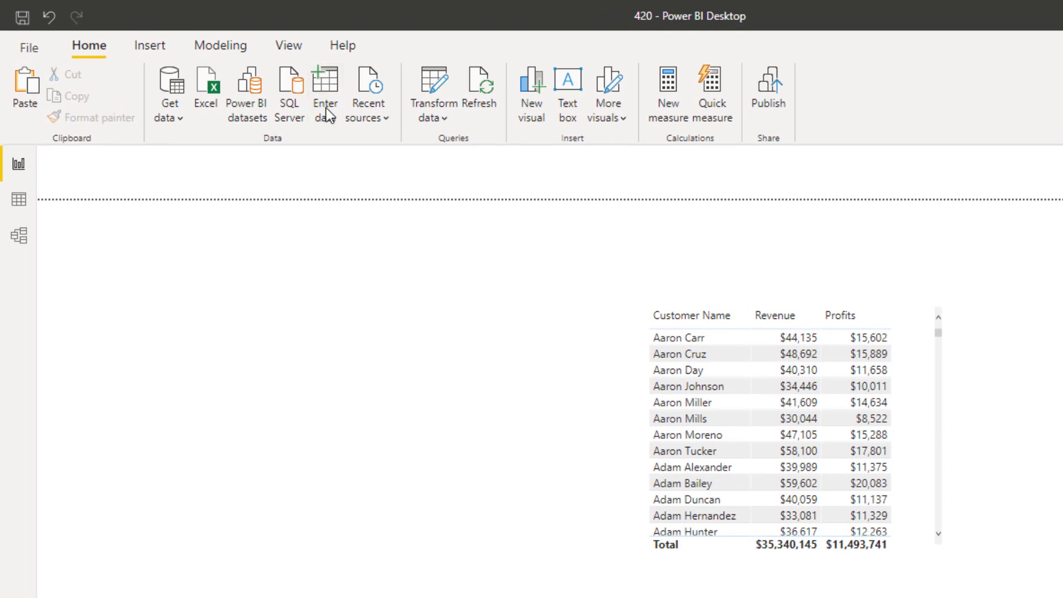
# Look at the blank Create Table window for manually entered data and close it without creating a table.
pyautogui.click(328, 117)
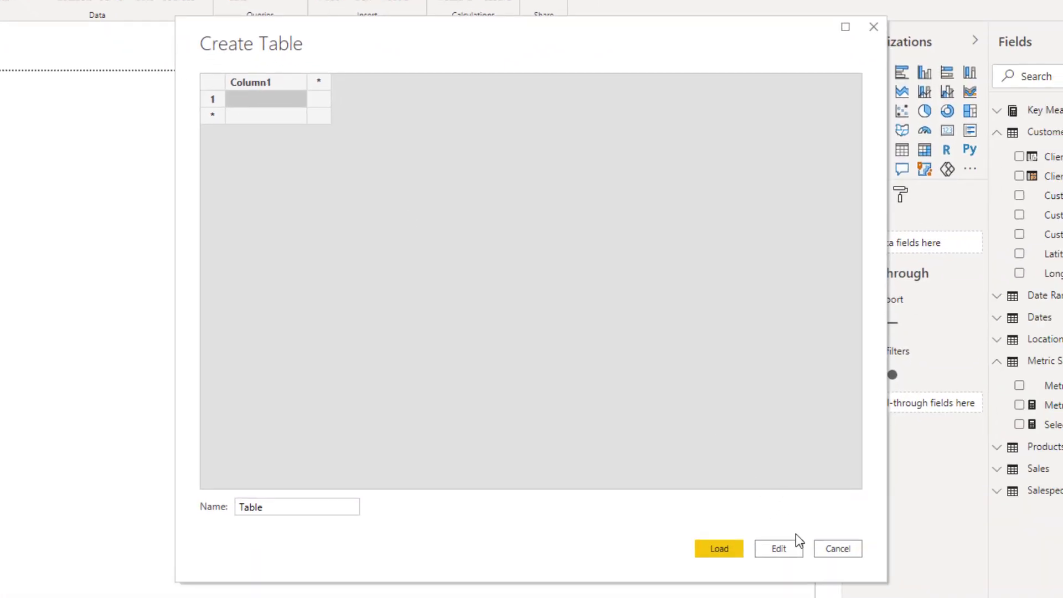
pyautogui.click(833, 549)
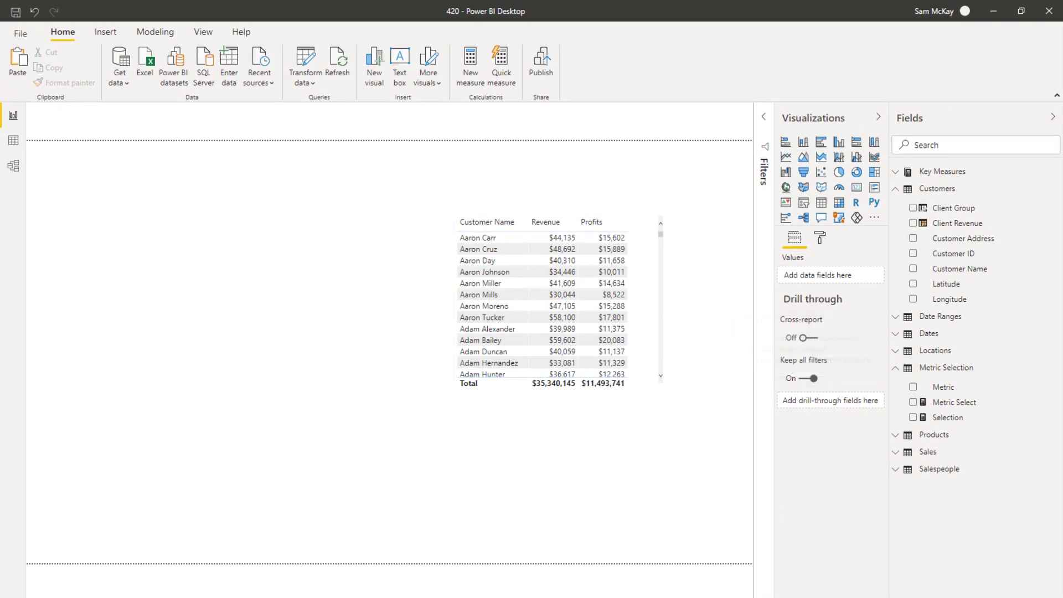
# Examine the Time Frame and Days columns of the Date Ranges table in the data view.
pyautogui.click(13, 142)
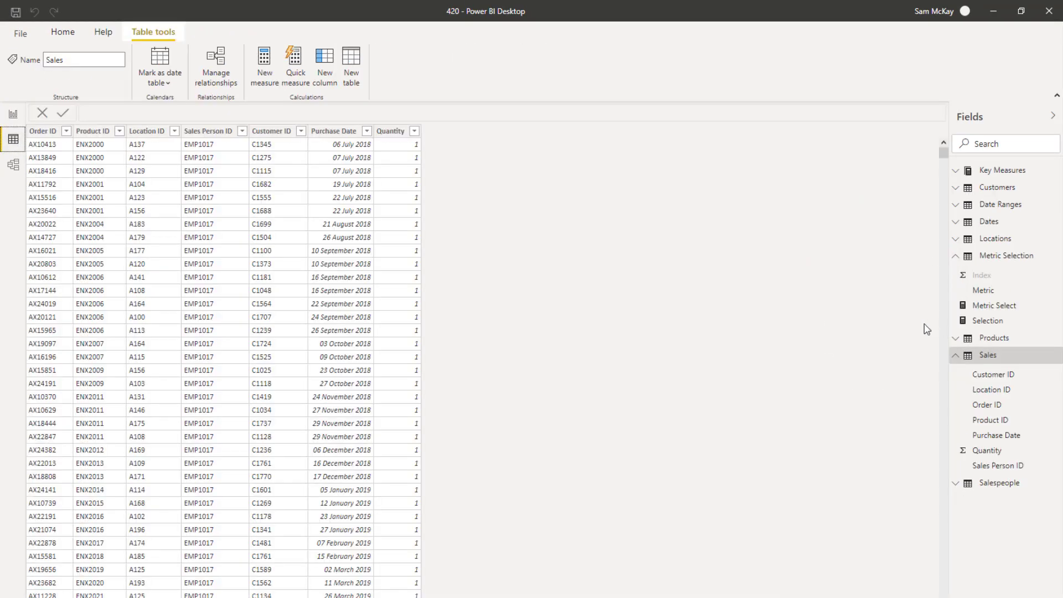
pyautogui.click(959, 356)
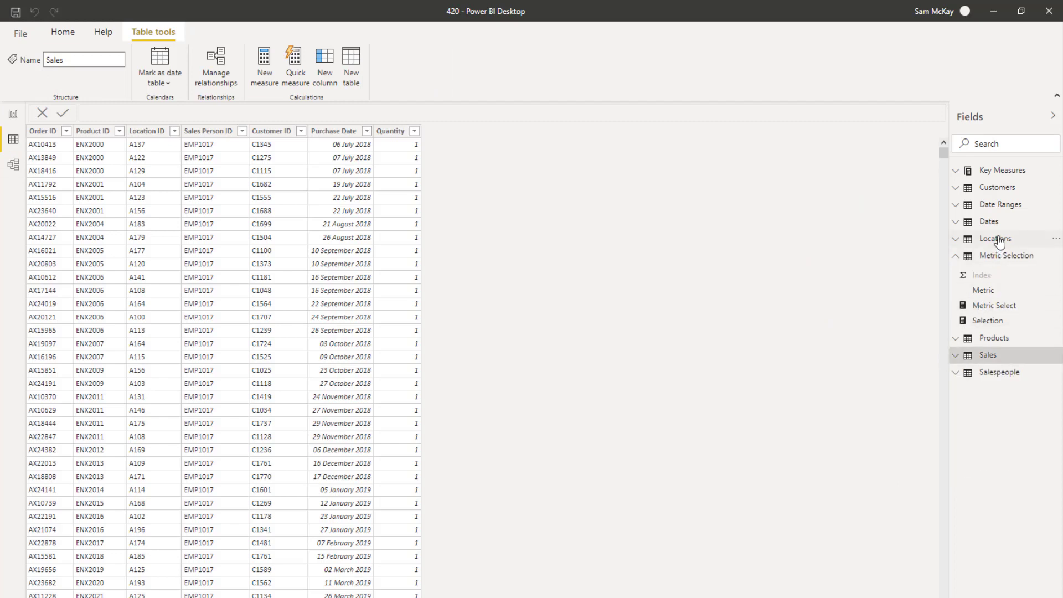
pyautogui.click(999, 209)
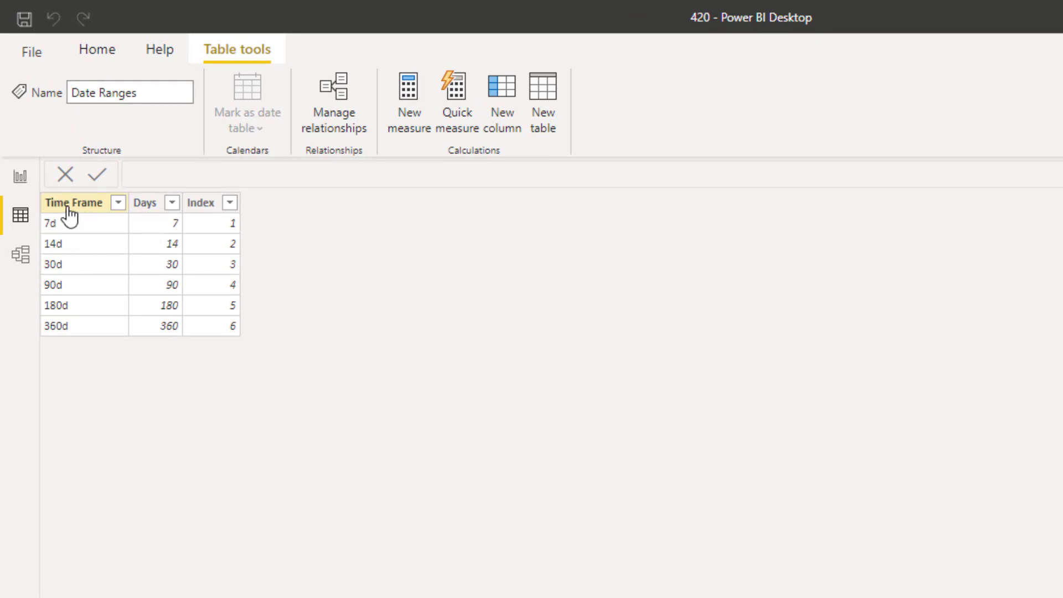
pyautogui.click(71, 204)
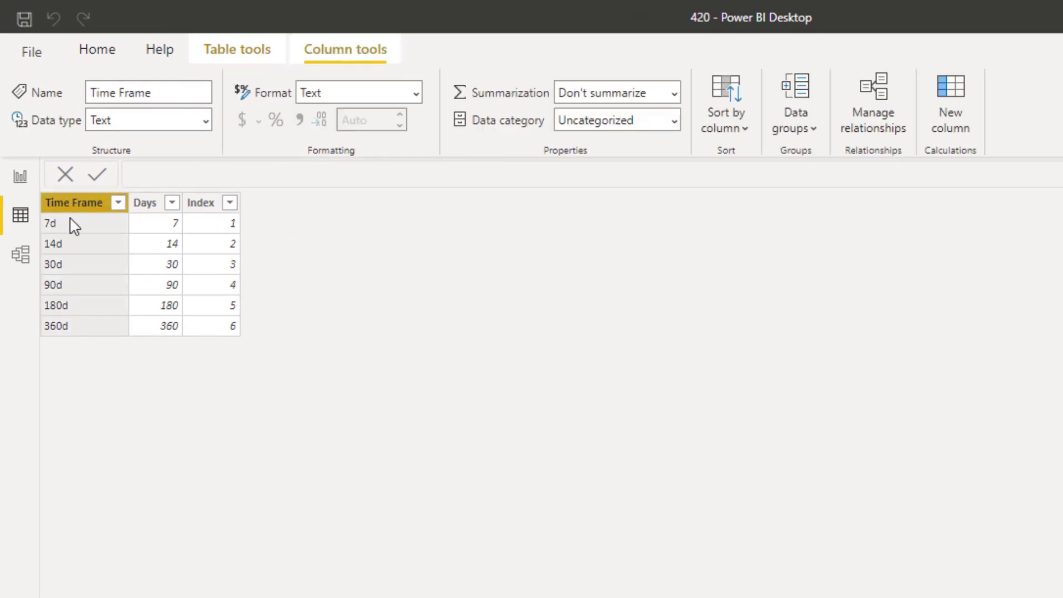
pyautogui.click(148, 208)
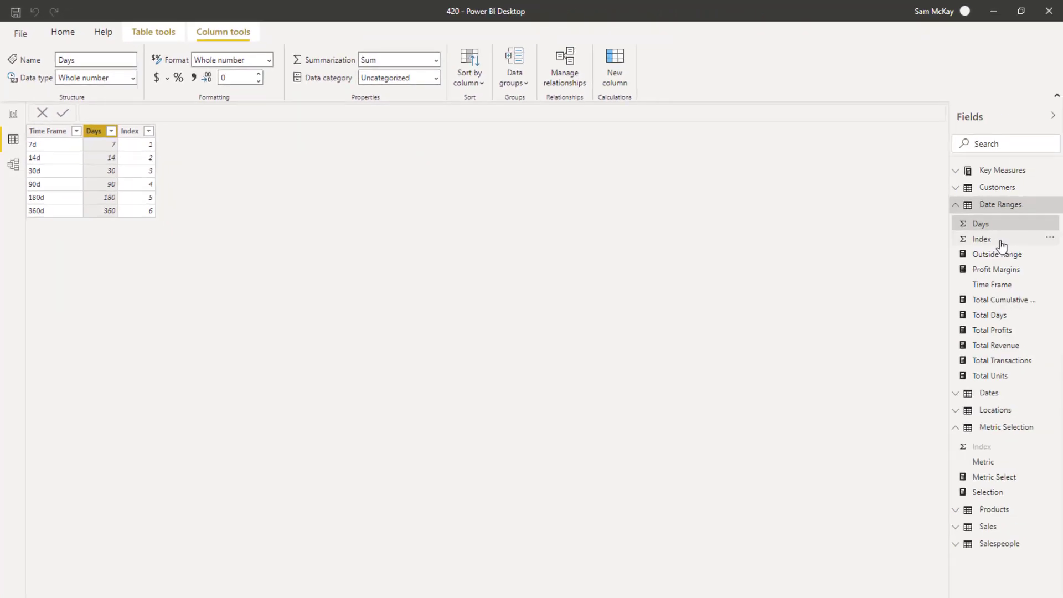
pyautogui.click(957, 206)
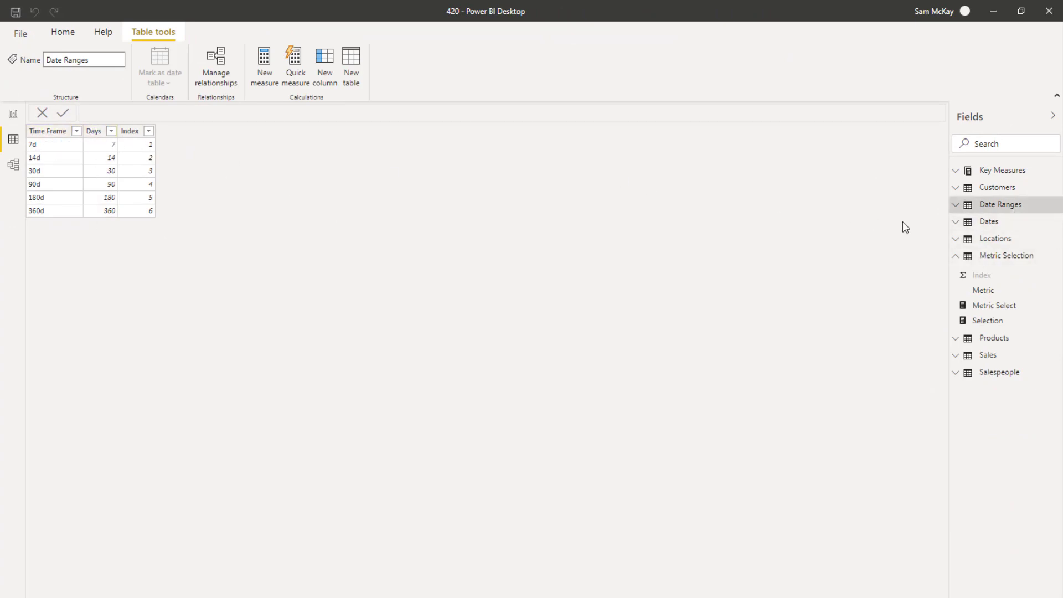
# Examine the Metric column of the Metric Selection table and return to the report.
pyautogui.click(983, 258)
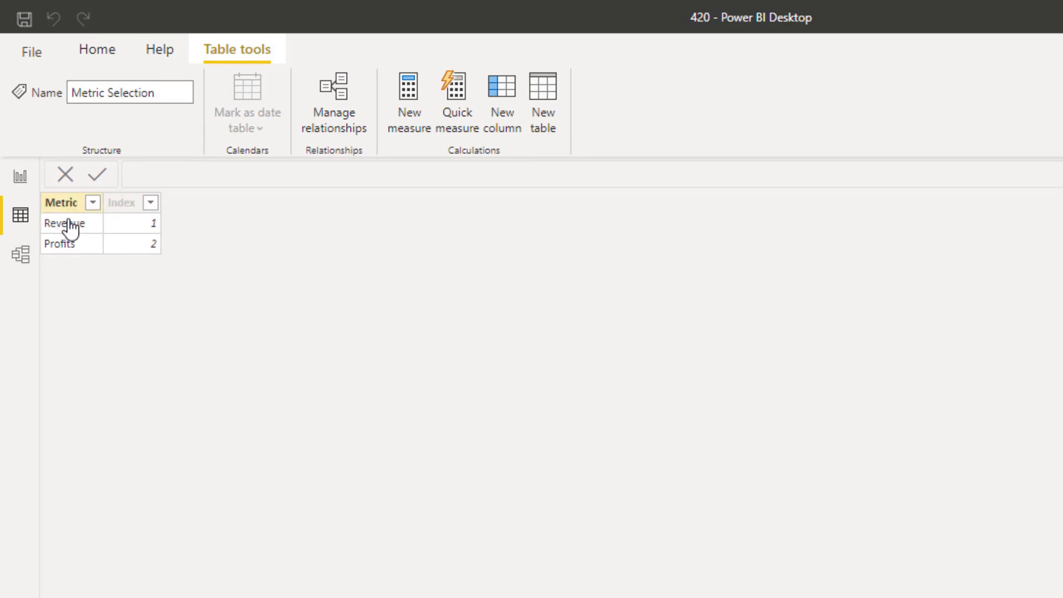
pyautogui.click(62, 202)
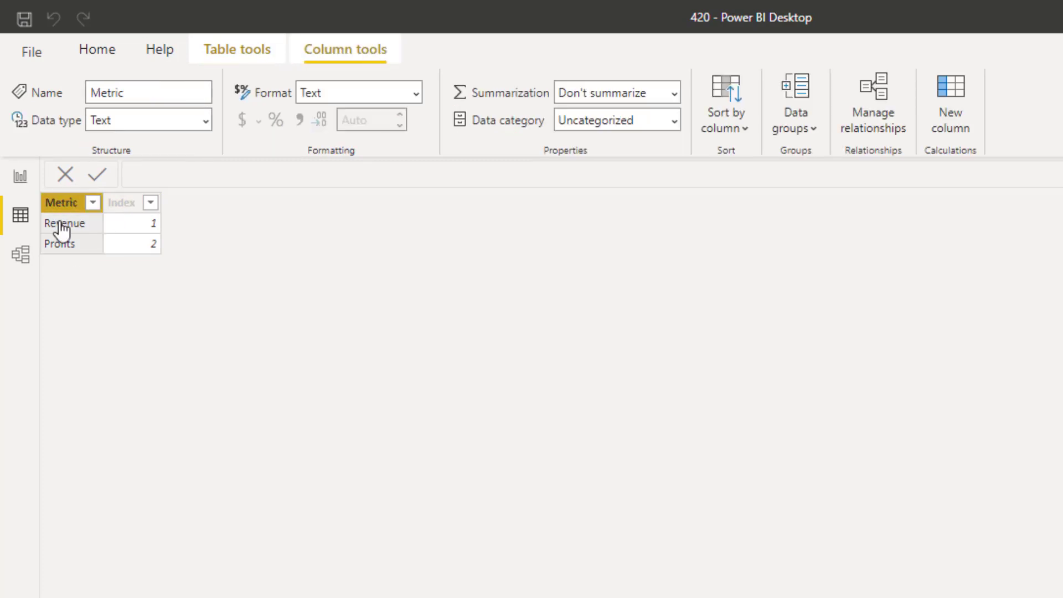
pyautogui.click(21, 176)
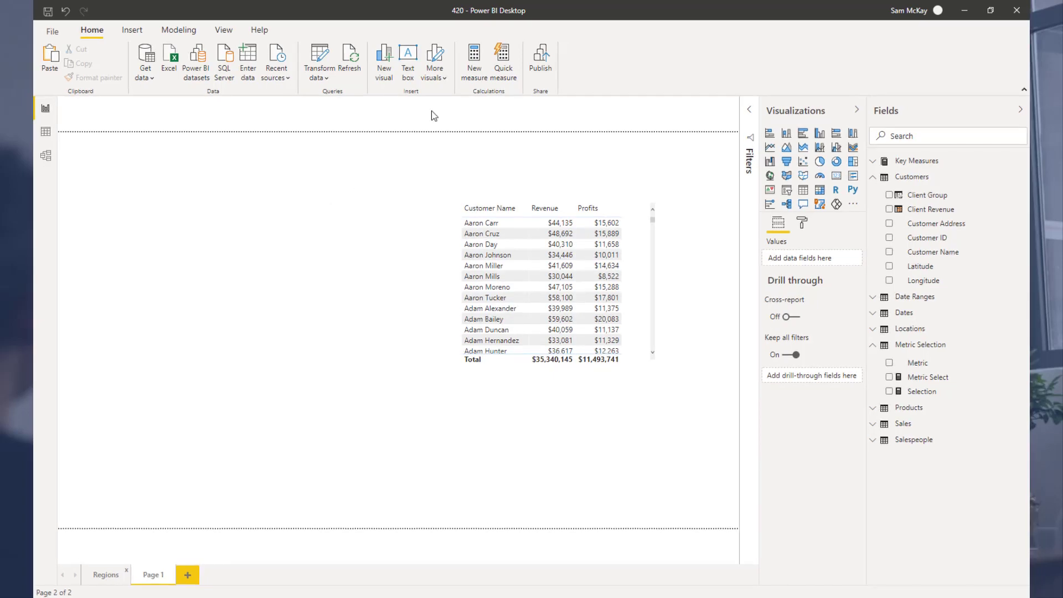
# Inspect the Time Frame slicer on the Regions page and compare it with the supporting table data.
pyautogui.hotkey('ctrl', 'pageup')
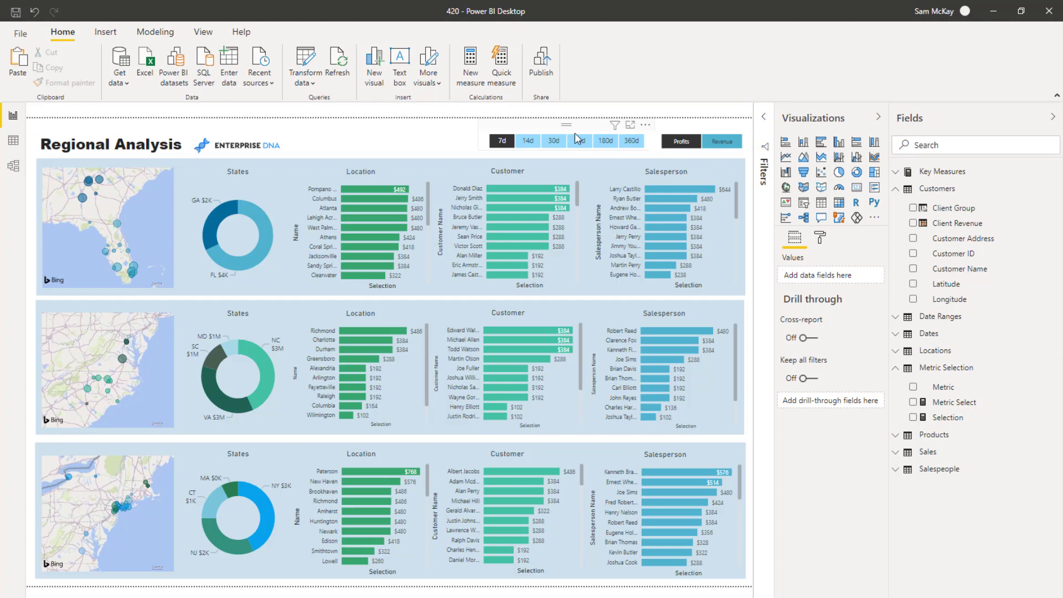
pyautogui.click(578, 138)
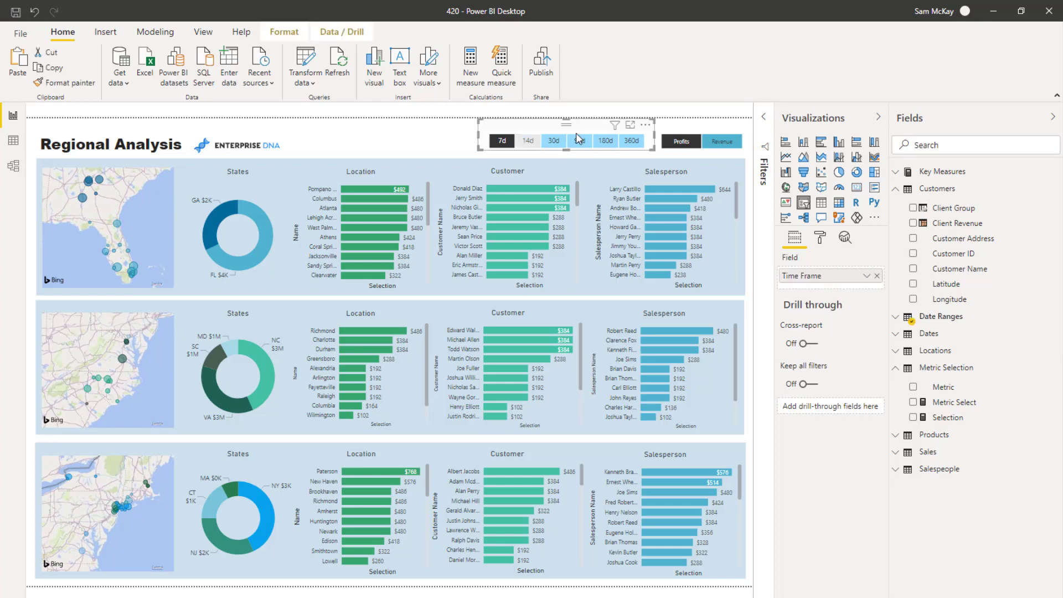
pyautogui.click(14, 140)
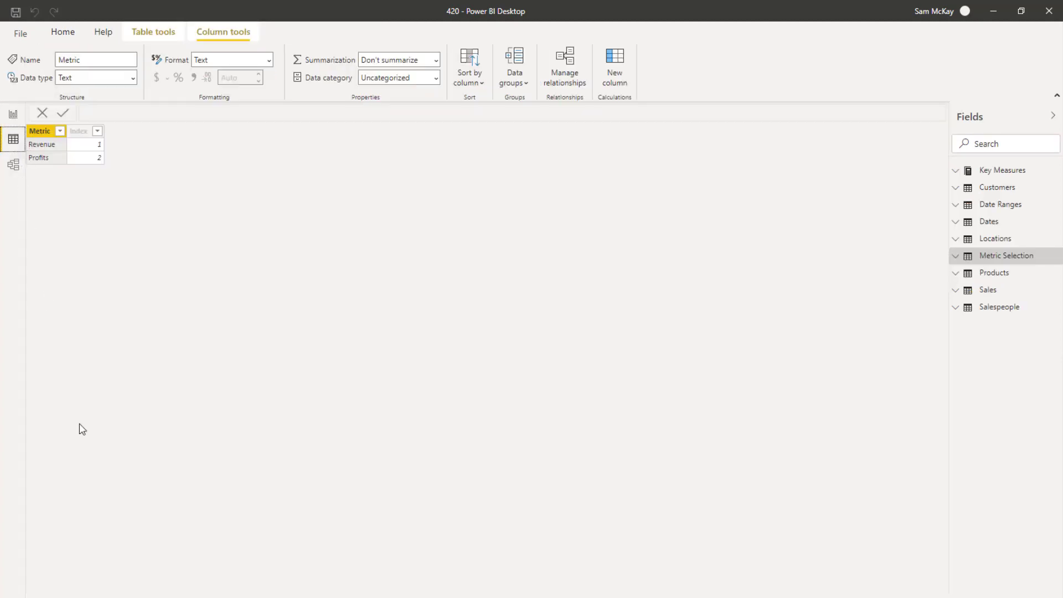
pyautogui.click(14, 114)
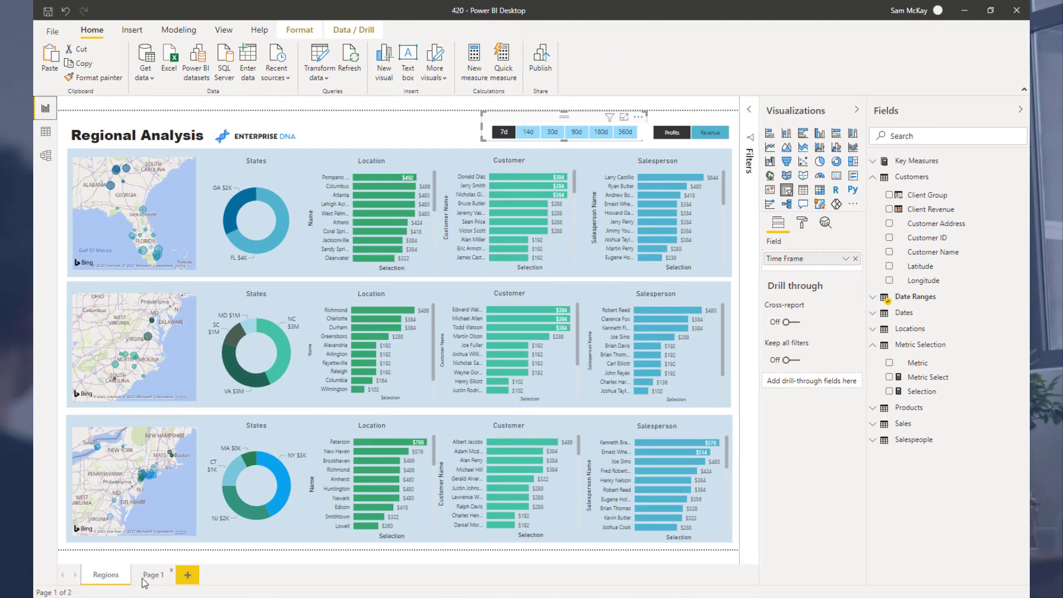
# Move the Customer Name table on Page 1 further left and slightly down the page.
pyautogui.click(154, 575)
pyautogui.moveTo(562, 202); pyautogui.dragTo(265, 236)
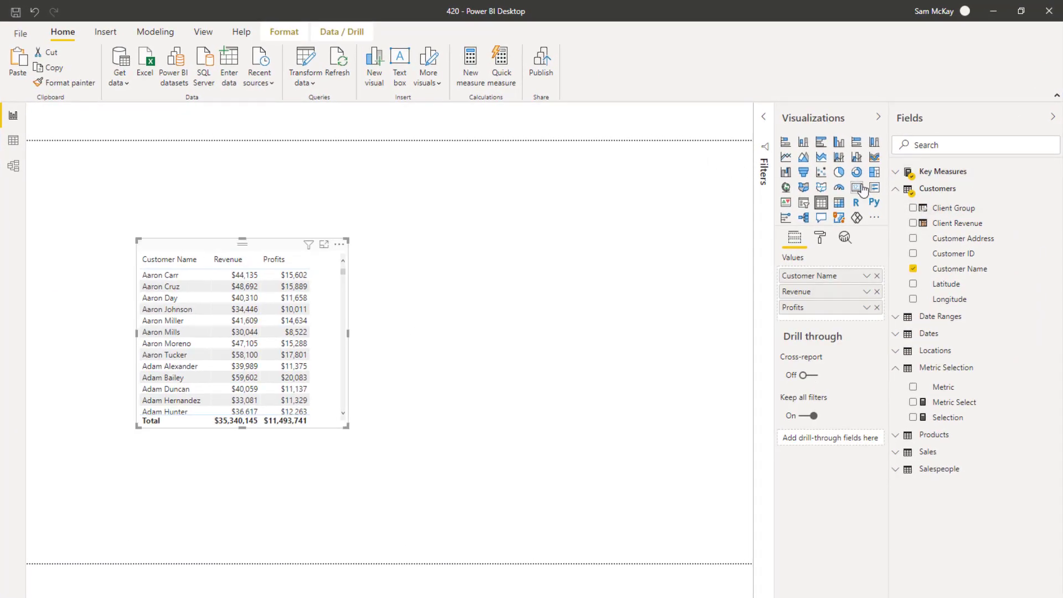
# Add a compact slicer for the Metric field to the right of the customer table and select Revenue.
pyautogui.click(895, 191)
pyautogui.moveTo(950, 279); pyautogui.dragTo(604, 211)
pyautogui.click(807, 207)
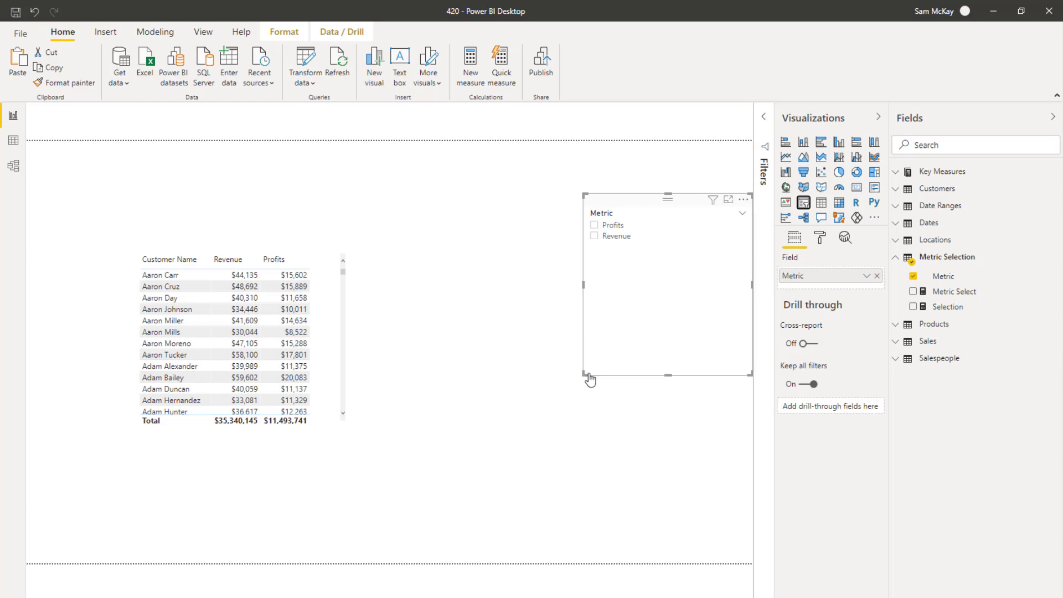
pyautogui.moveTo(586, 373); pyautogui.dragTo(672, 315)
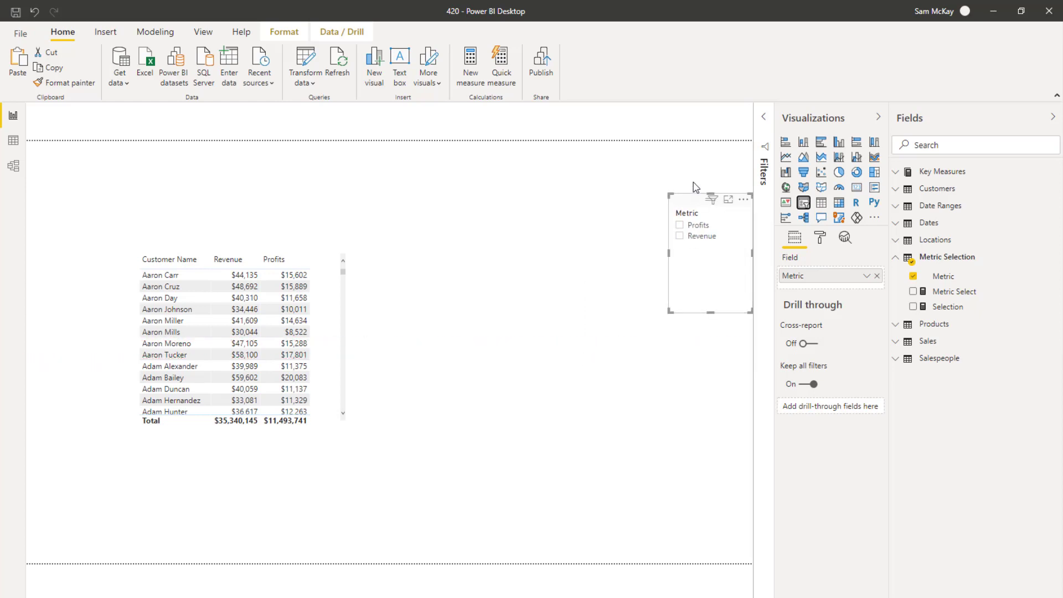
pyautogui.moveTo(692, 205); pyautogui.dragTo(670, 207)
pyautogui.click(670, 239)
# Add a slicer for the Time Frame field from Date Ranges beside the Metric slicer and select 90d.
pyautogui.click(932, 207)
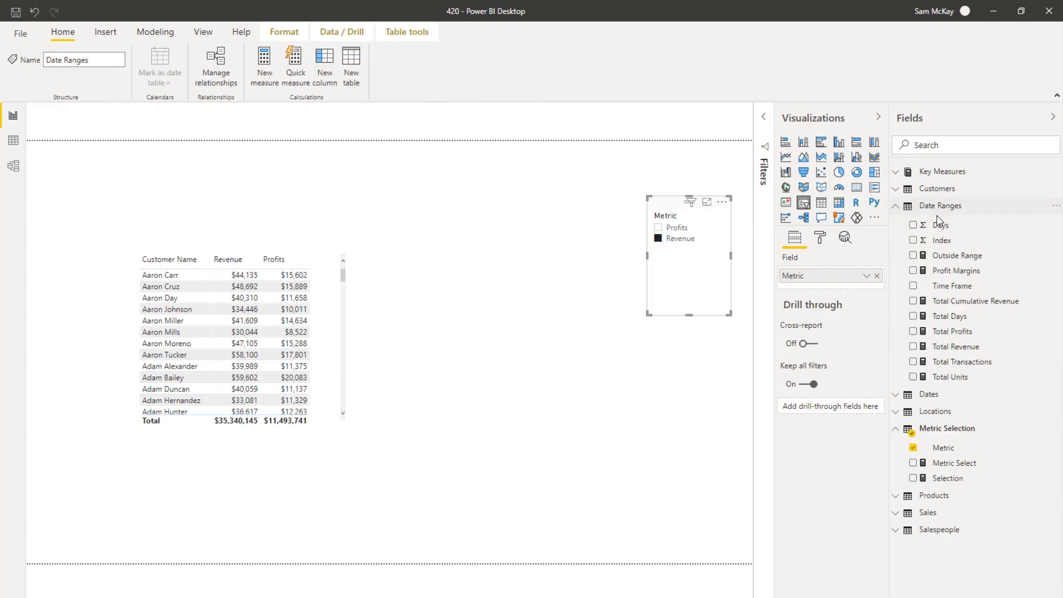
pyautogui.moveTo(552, 247); pyautogui.dragTo(501, 228)
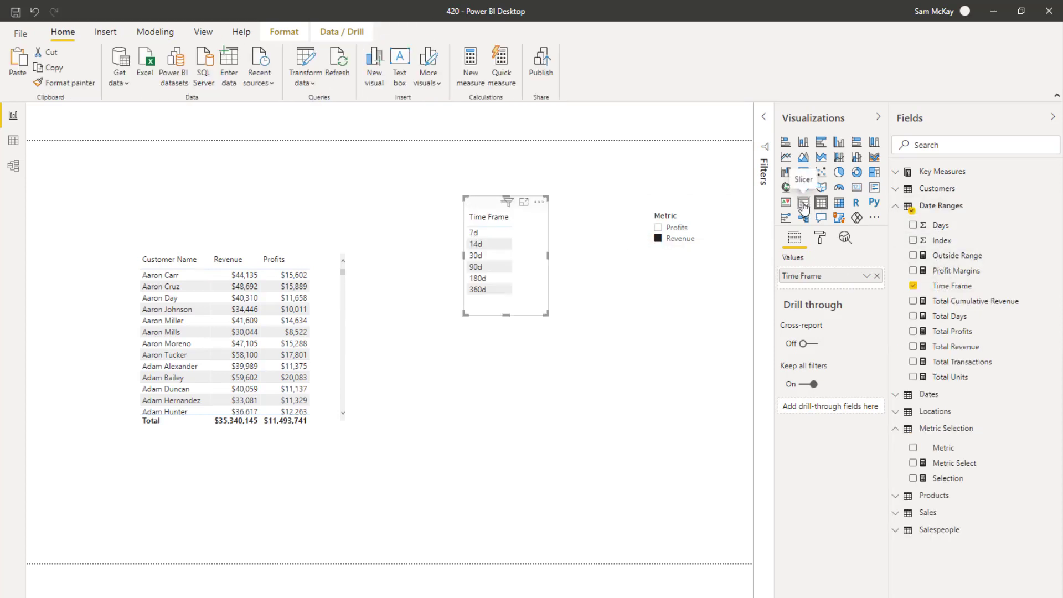
pyautogui.moveTo(550, 313); pyautogui.dragTo(568, 320)
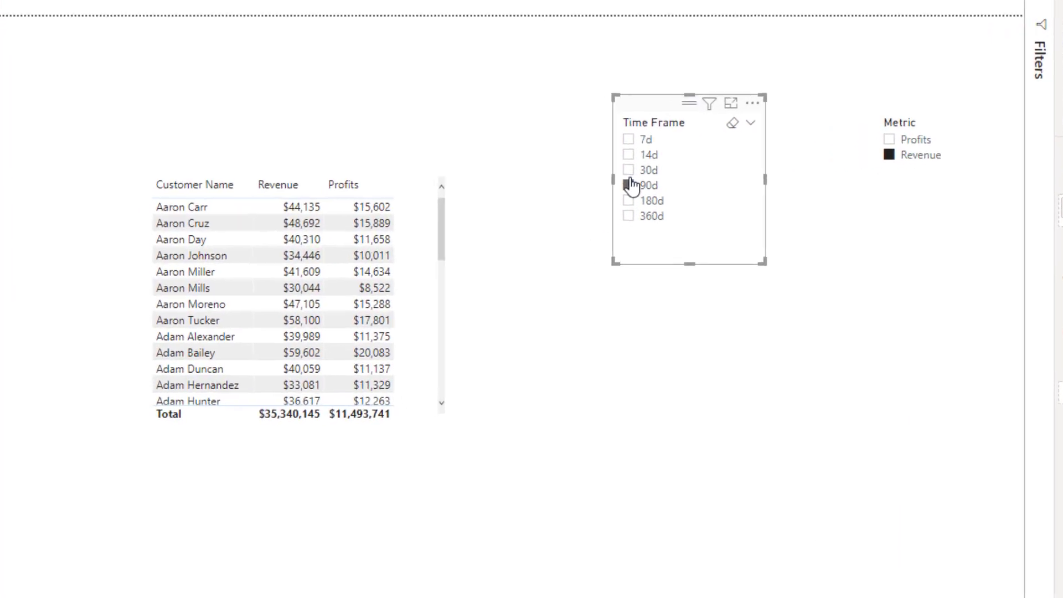
pyautogui.click(474, 260)
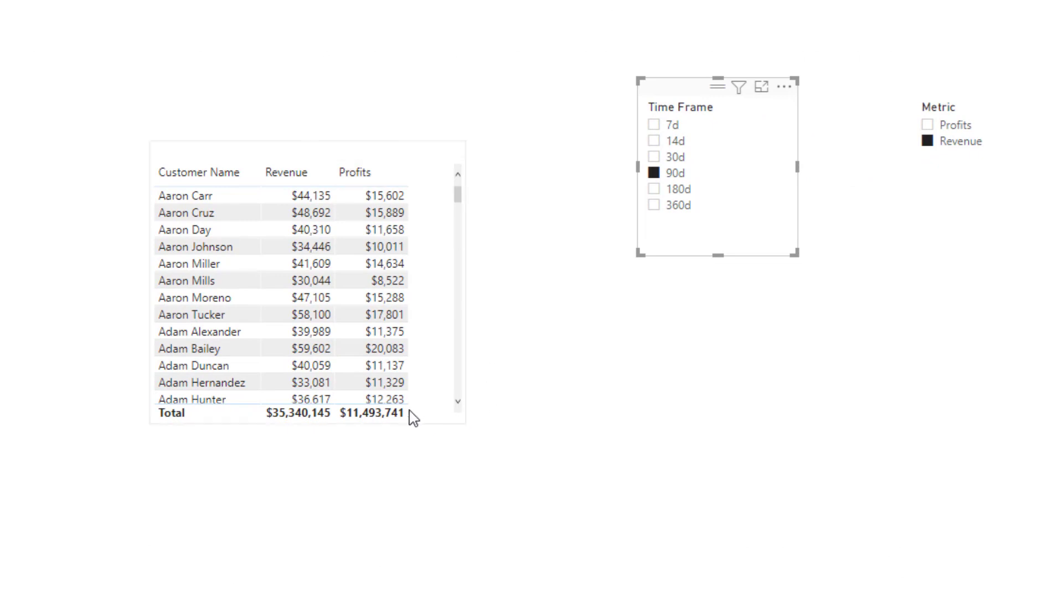
# Enlarge the Customer Name table in both width and height.
pyautogui.click(459, 421)
pyautogui.moveTo(465, 423); pyautogui.dragTo(569, 471)
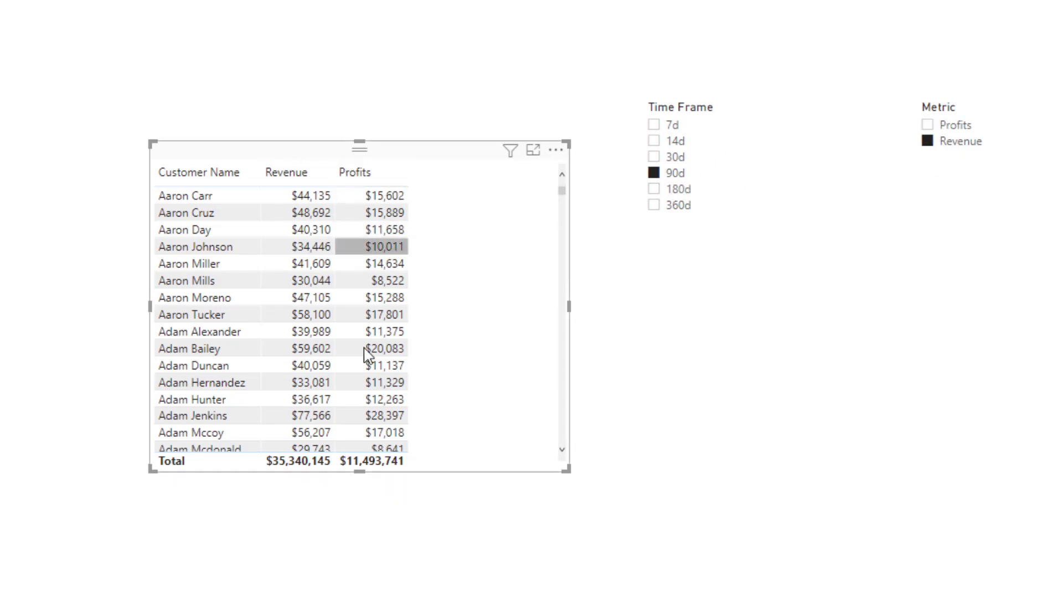
# Move the Time Frame slicer closer to the Metric slicer and add a card showing the Total Days measure below it.
pyautogui.moveTo(681, 94); pyautogui.dragTo(743, 91)
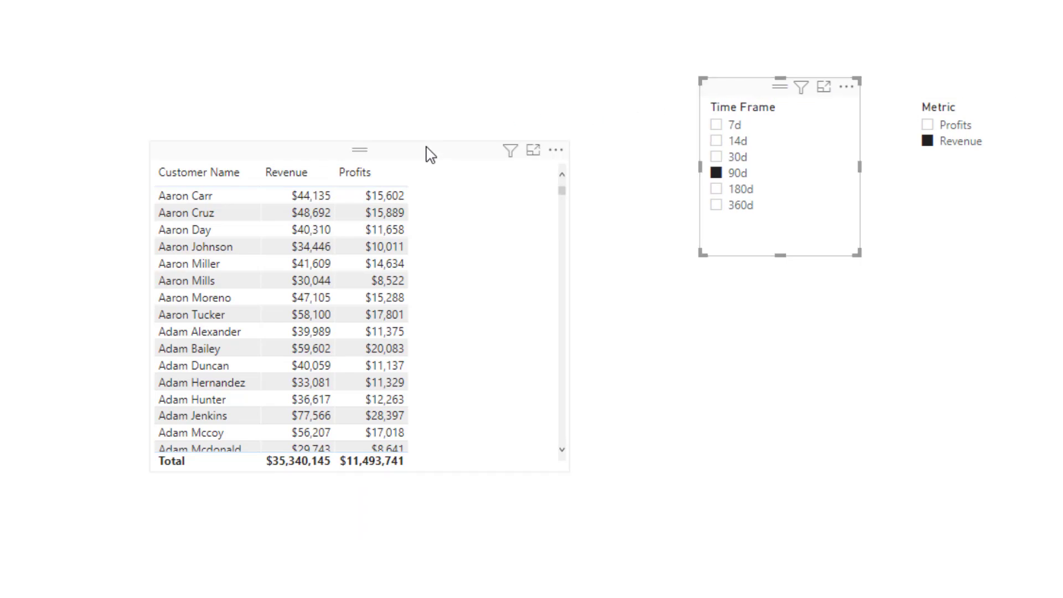
pyautogui.click(434, 160)
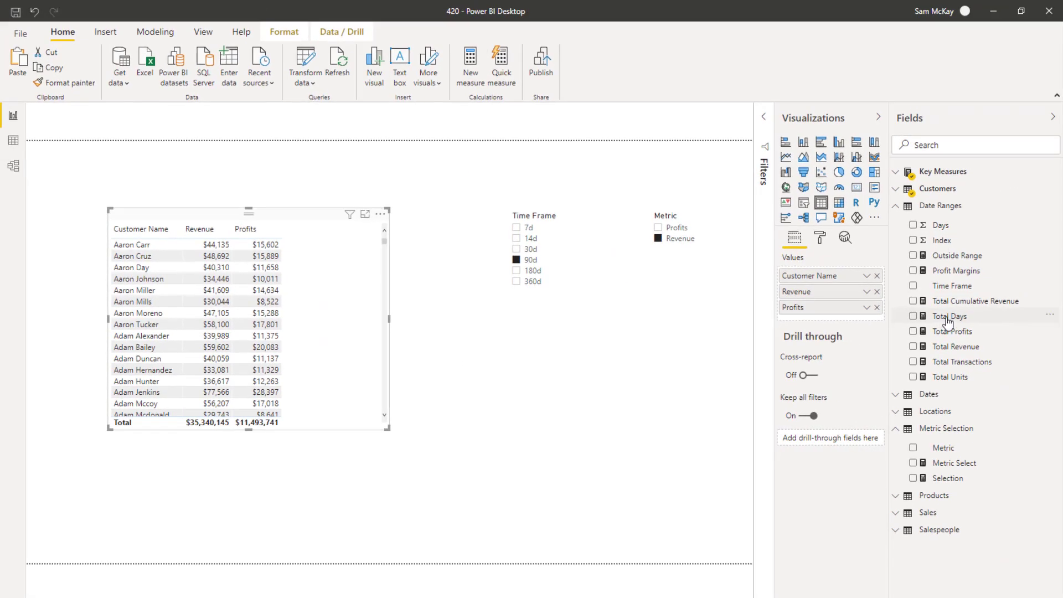
pyautogui.click(948, 321)
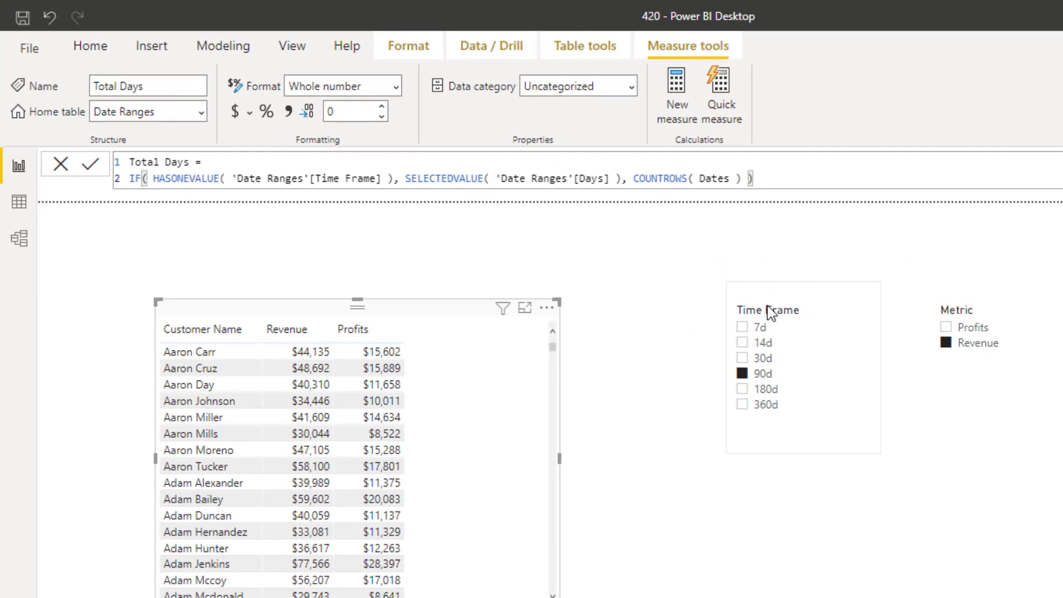
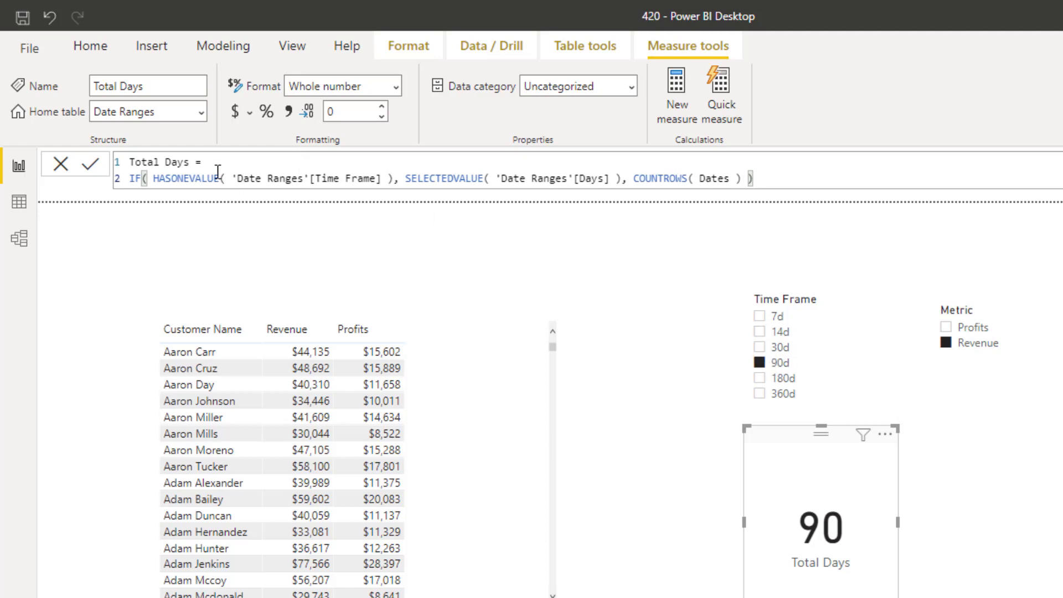
# Examine the parts of the Total Days formula and test the measure with no time frame and with 30d selected.
pyautogui.moveTo(174, 179); pyautogui.dragTo(393, 178)
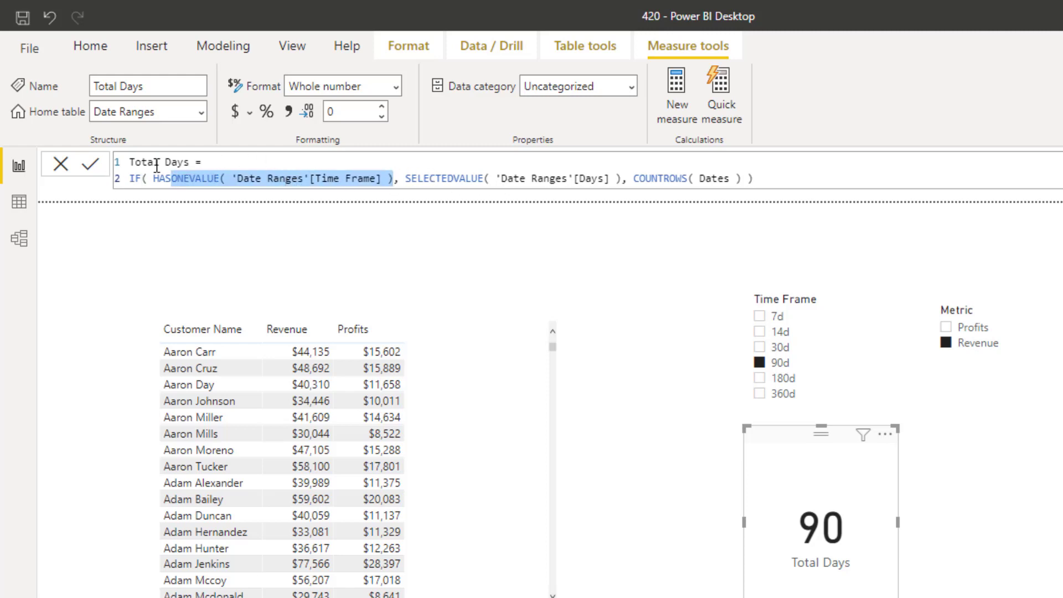
pyautogui.click(405, 178)
pyautogui.moveTo(497, 177); pyautogui.dragTo(622, 177)
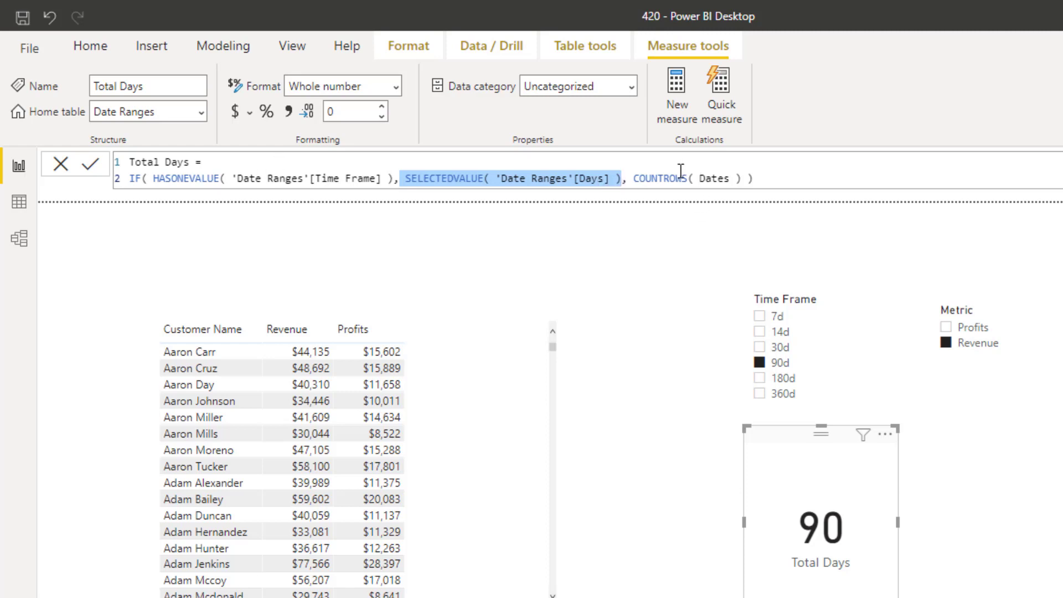
pyautogui.moveTo(657, 179); pyautogui.dragTo(744, 176)
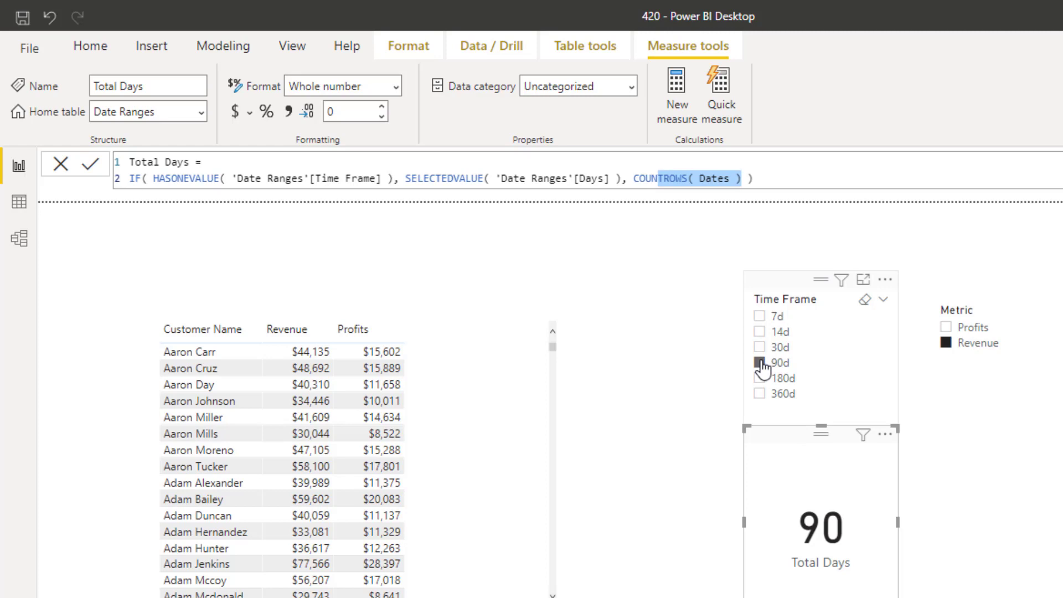
pyautogui.click(761, 363)
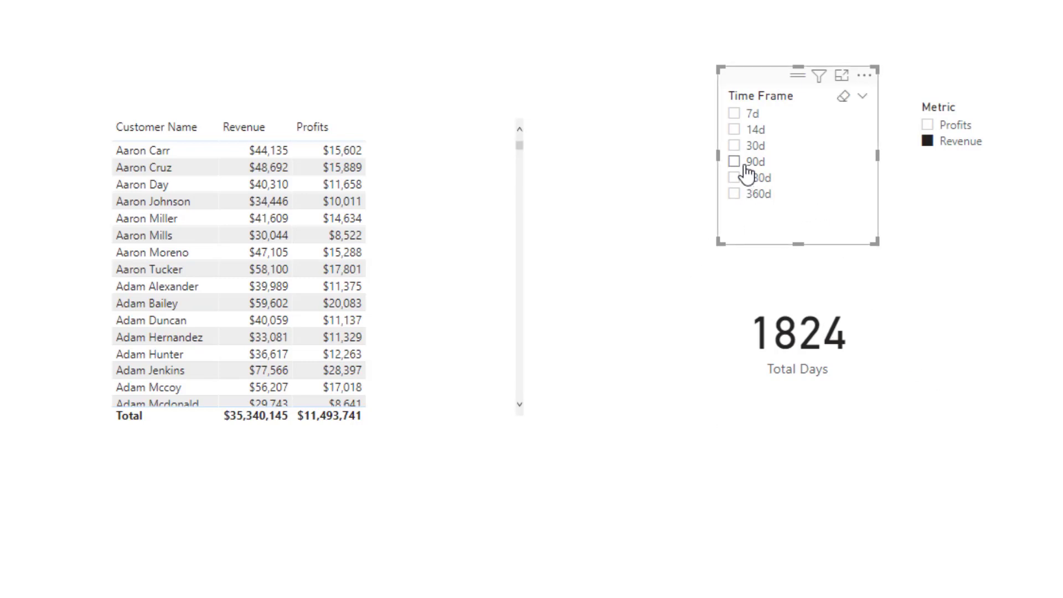
pyautogui.click(734, 146)
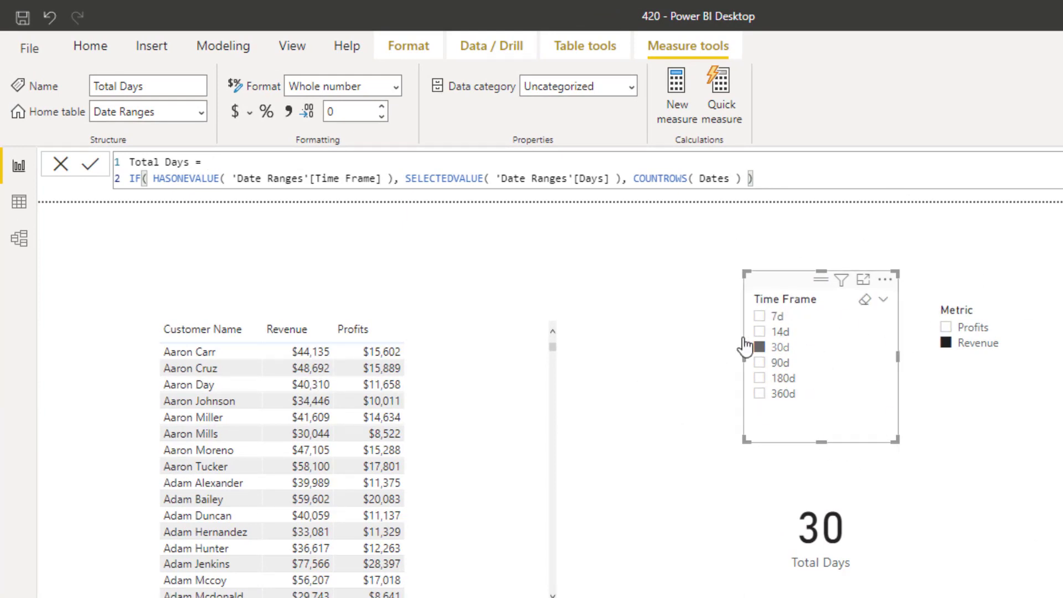
# Enlarge the customer table, mainly in width and slightly in height.
pyautogui.moveTo(866, 313)
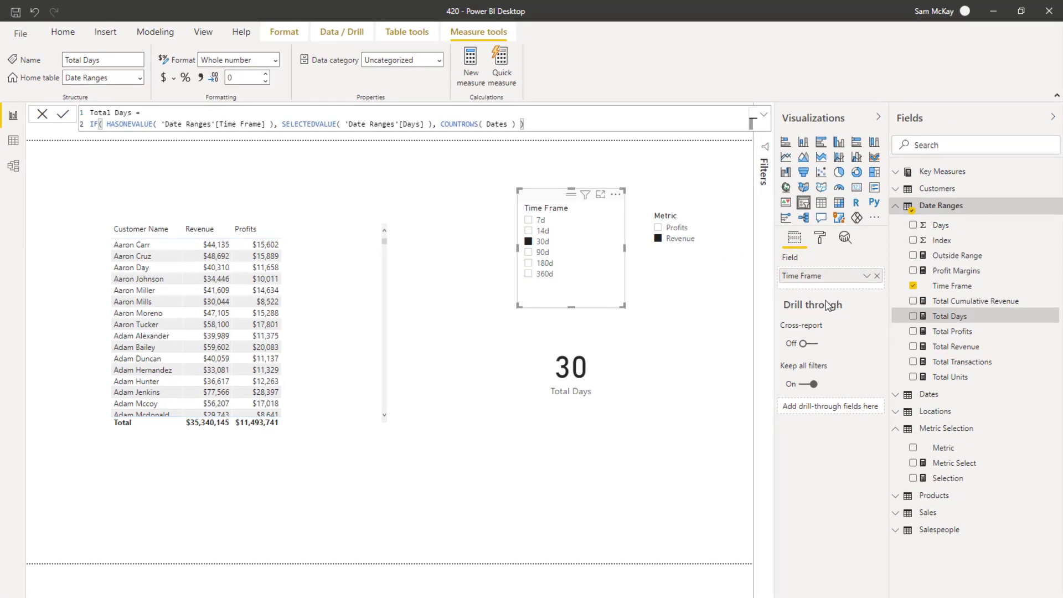
pyautogui.moveTo(828, 305)
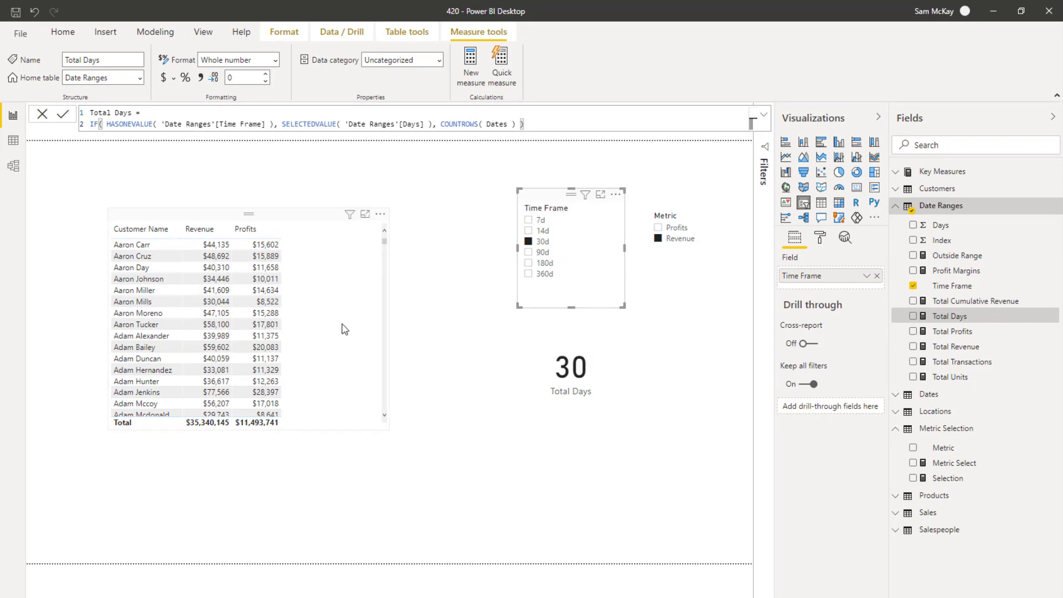
pyautogui.click(385, 427)
pyautogui.moveTo(385, 426); pyautogui.dragTo(487, 447)
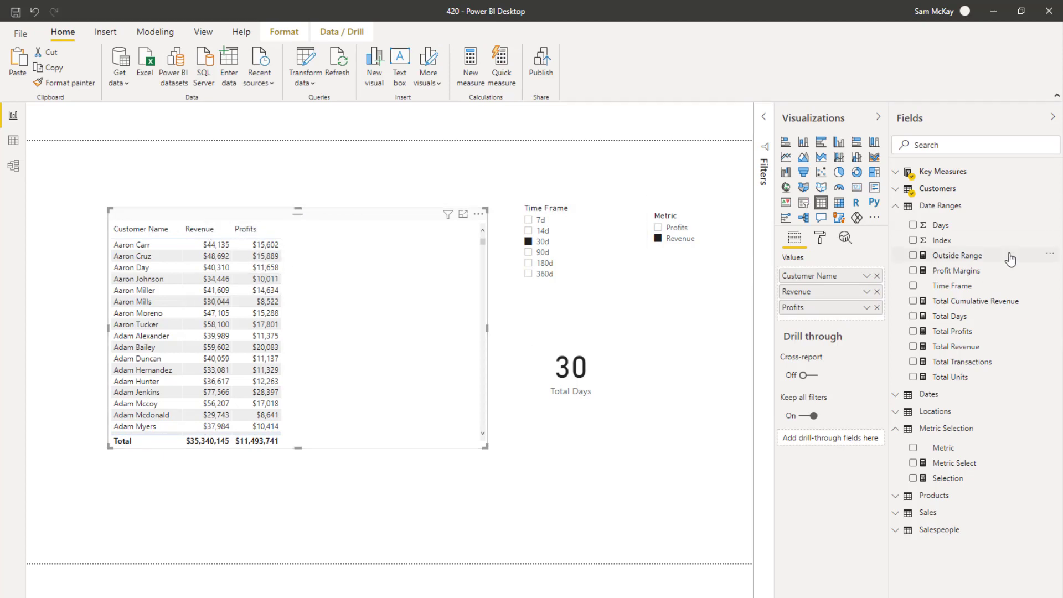
# Examine the Total Revenue measure's formula, including its Total Days reference, Revenue expression and date filter conditions.
pyautogui.click(957, 348)
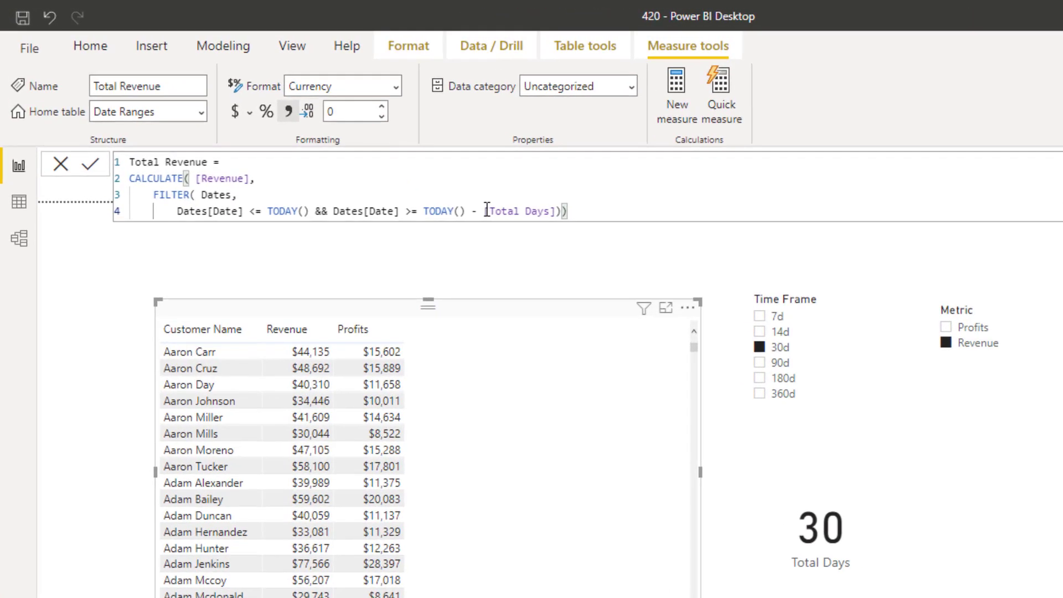
pyautogui.moveTo(484, 215); pyautogui.dragTo(562, 211)
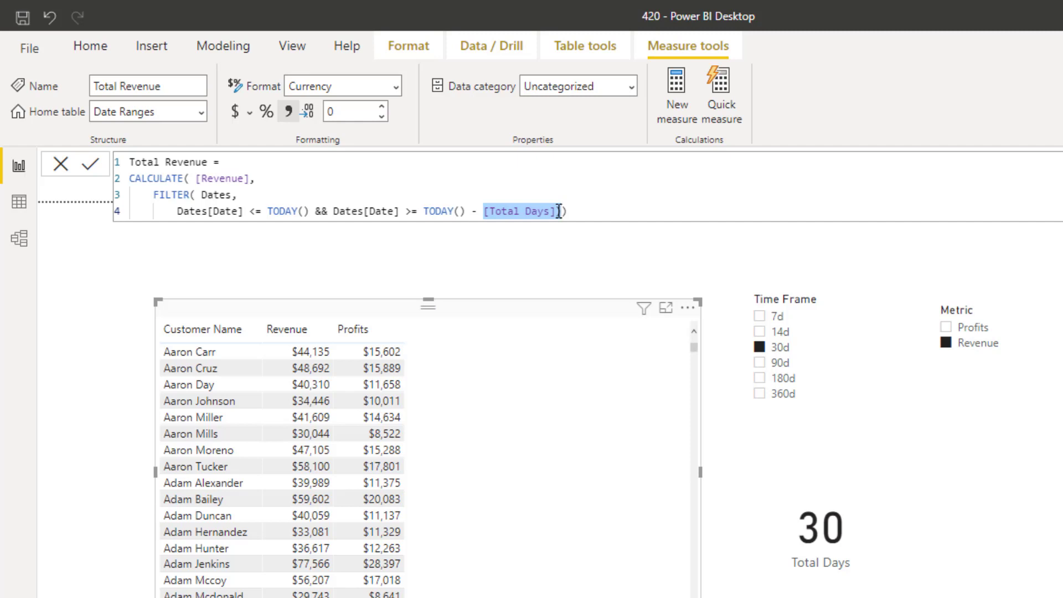
pyautogui.write(')')
pyautogui.click(197, 178)
pyautogui.keyDown('shift'); pyautogui.click(258, 178); pyautogui.keyUp('shift')
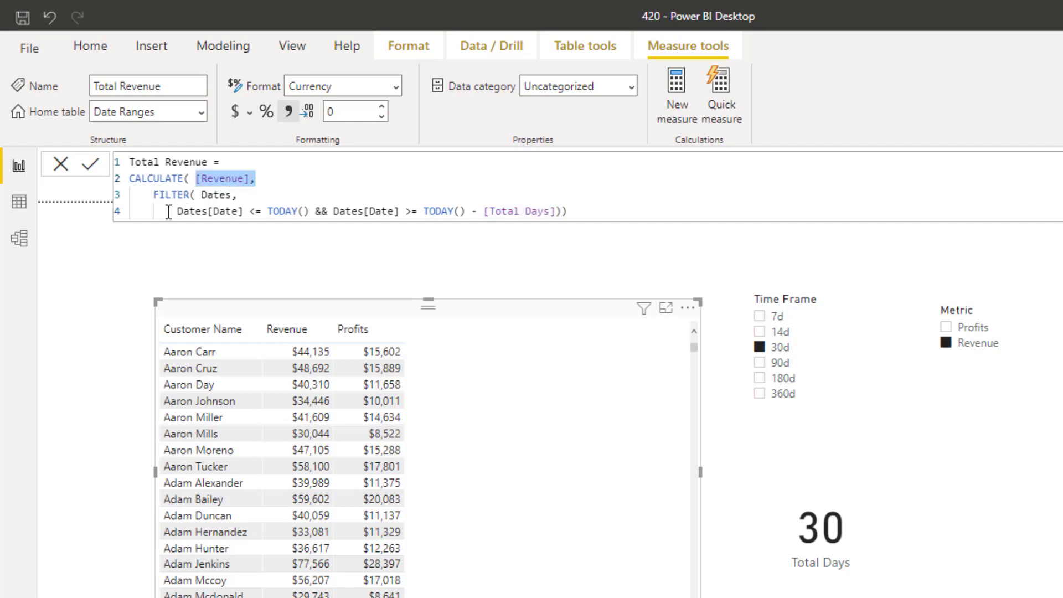
pyautogui.moveTo(168, 212); pyautogui.dragTo(310, 213)
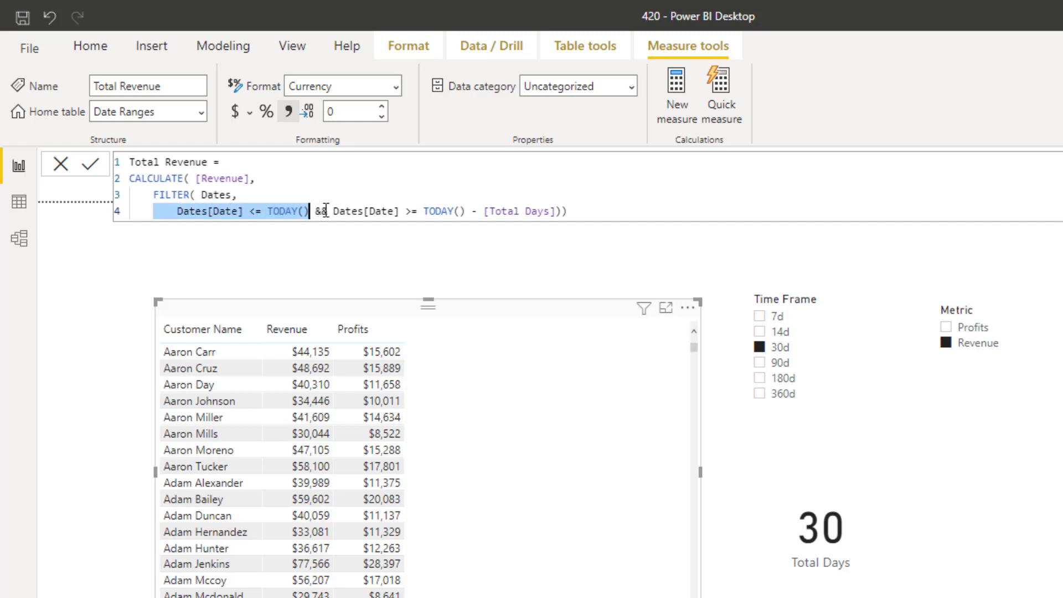
pyautogui.moveTo(334, 211); pyautogui.dragTo(425, 211)
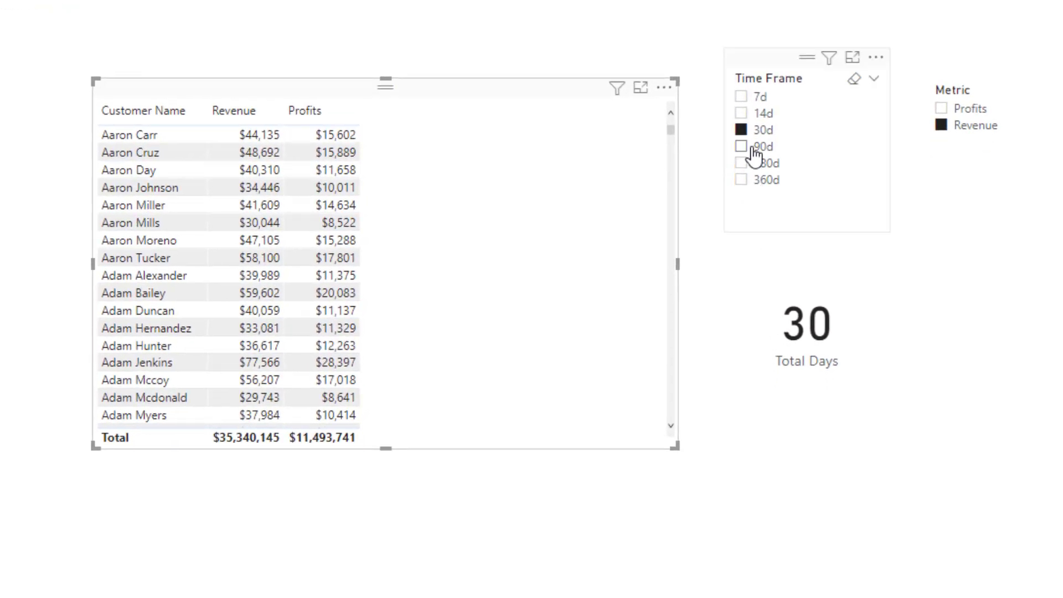
# Try the 90d and 180d time frames in the slicer and return the selection to 30d.
pyautogui.click(742, 147)
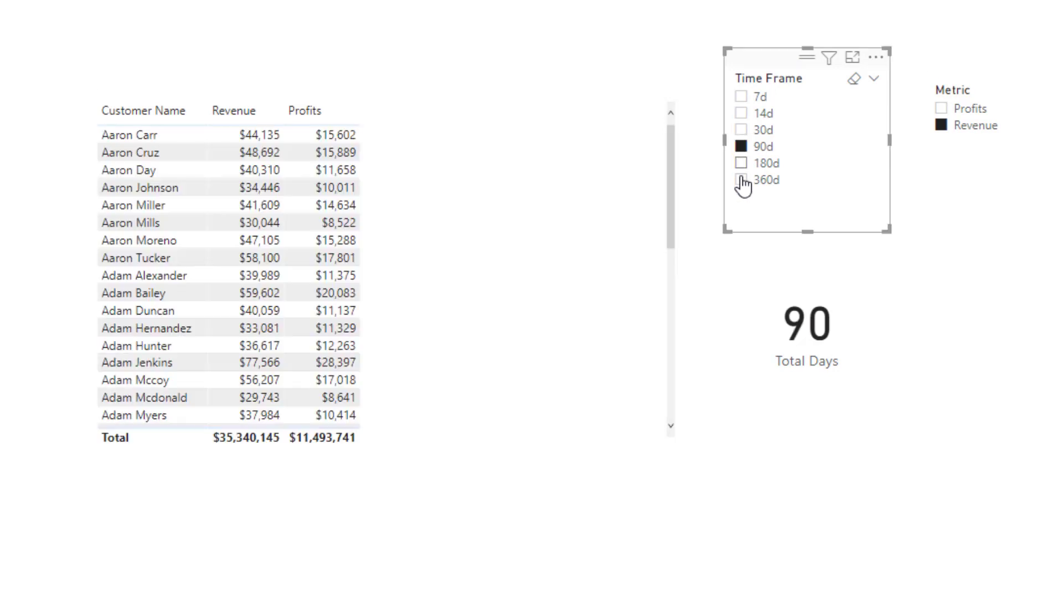
pyautogui.click(741, 164)
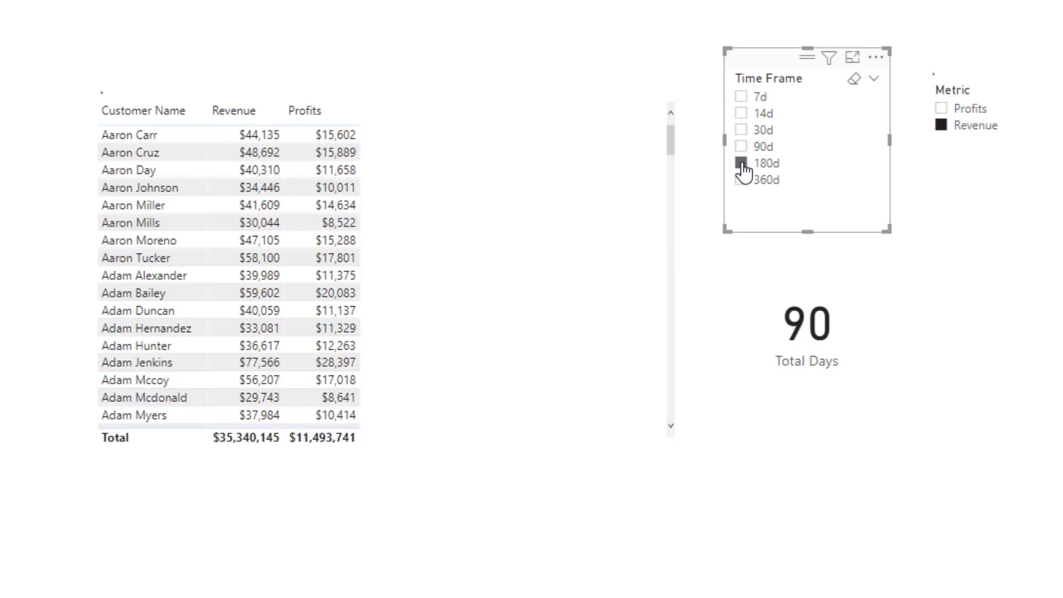
pyautogui.click(741, 130)
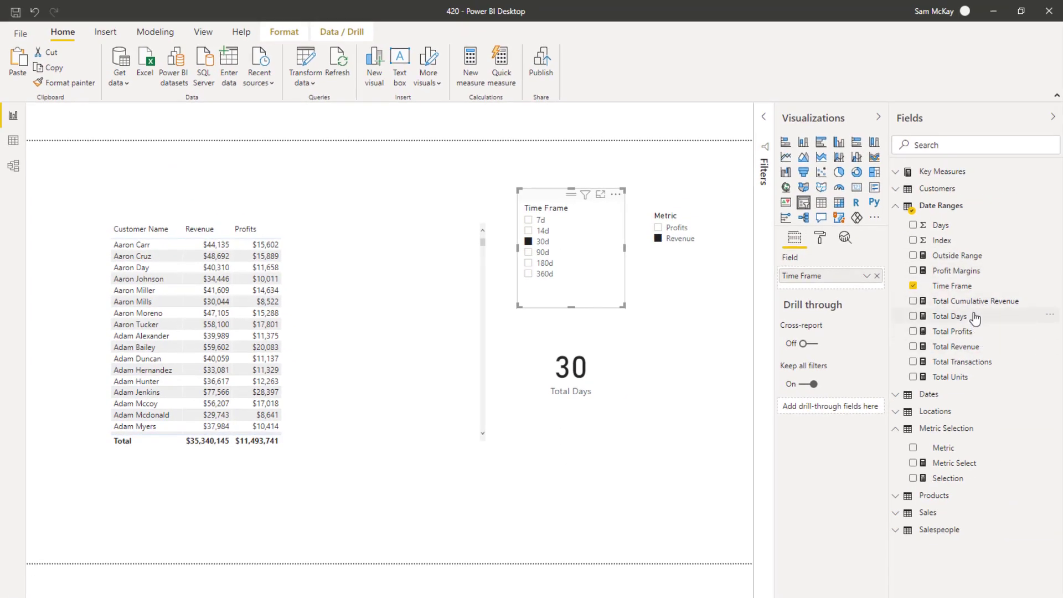
# Add the Total Revenue measure to the customer table and check it with the 90d and 180d time frames.
pyautogui.click(985, 348)
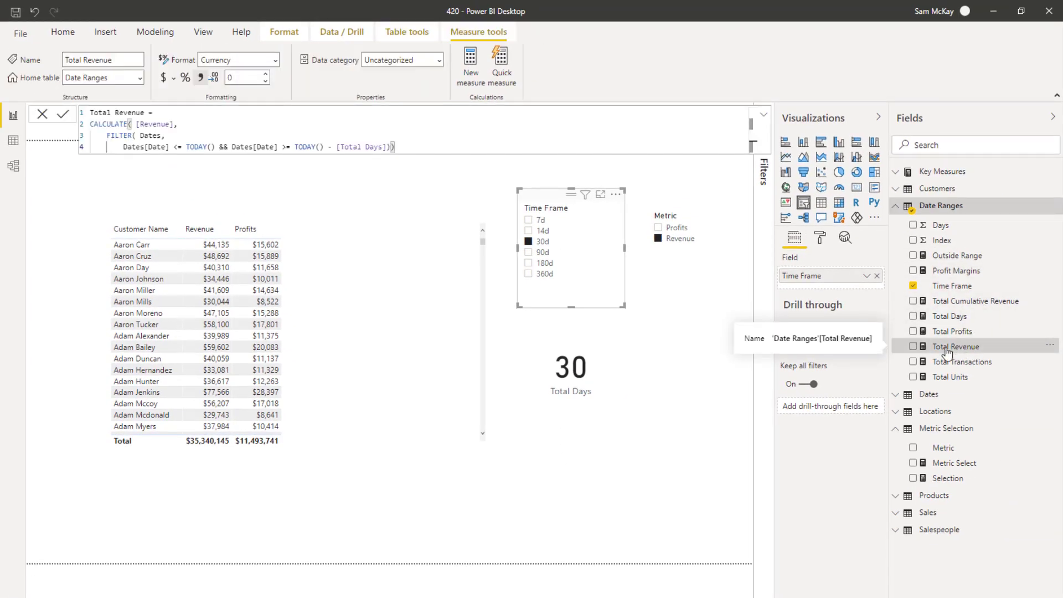
pyautogui.moveTo(947, 352); pyautogui.dragTo(351, 368)
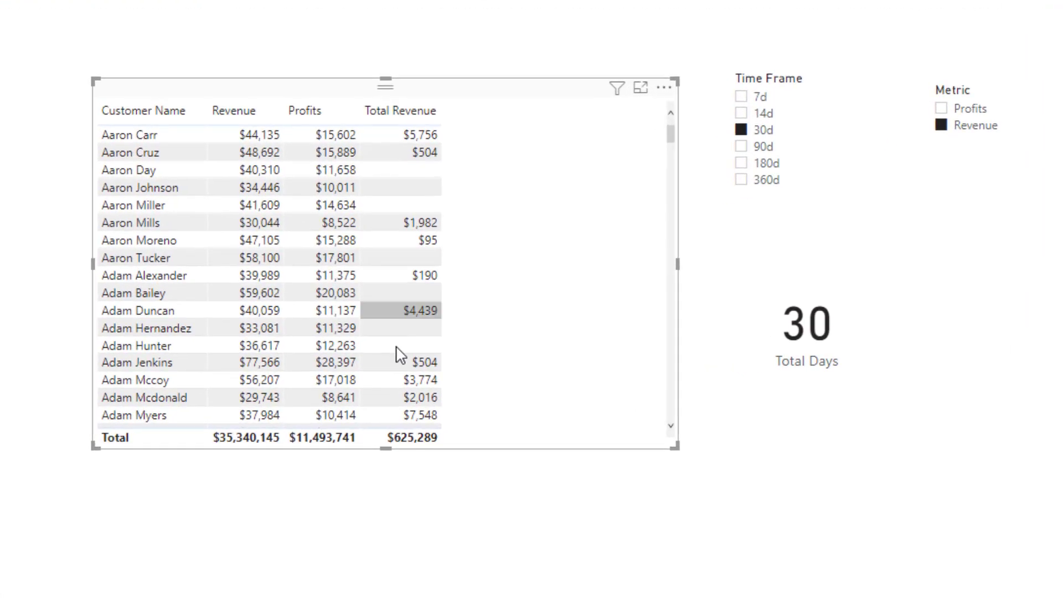
pyautogui.click(741, 146)
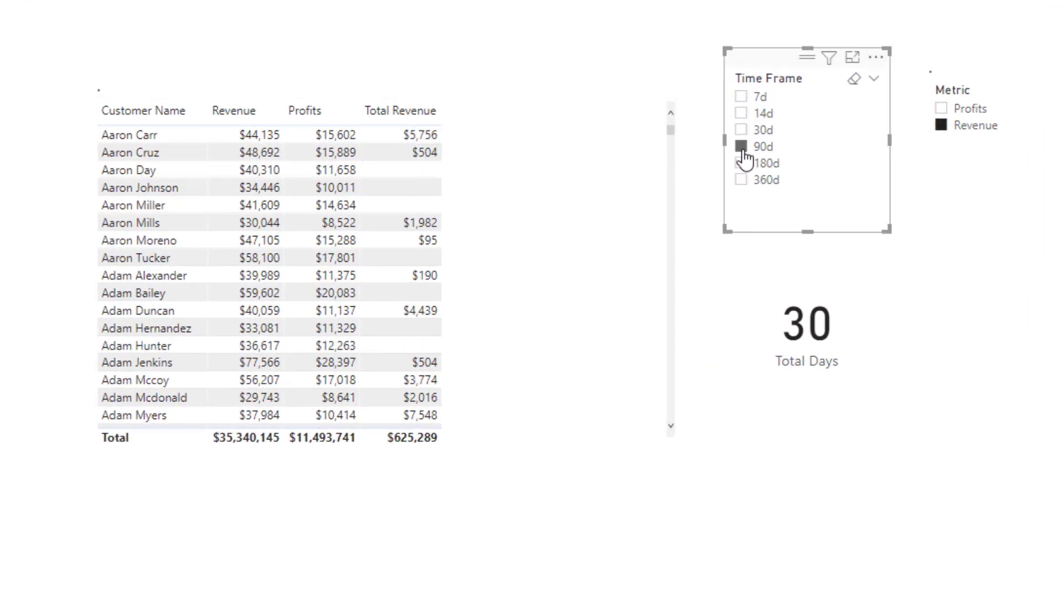
pyautogui.click(742, 163)
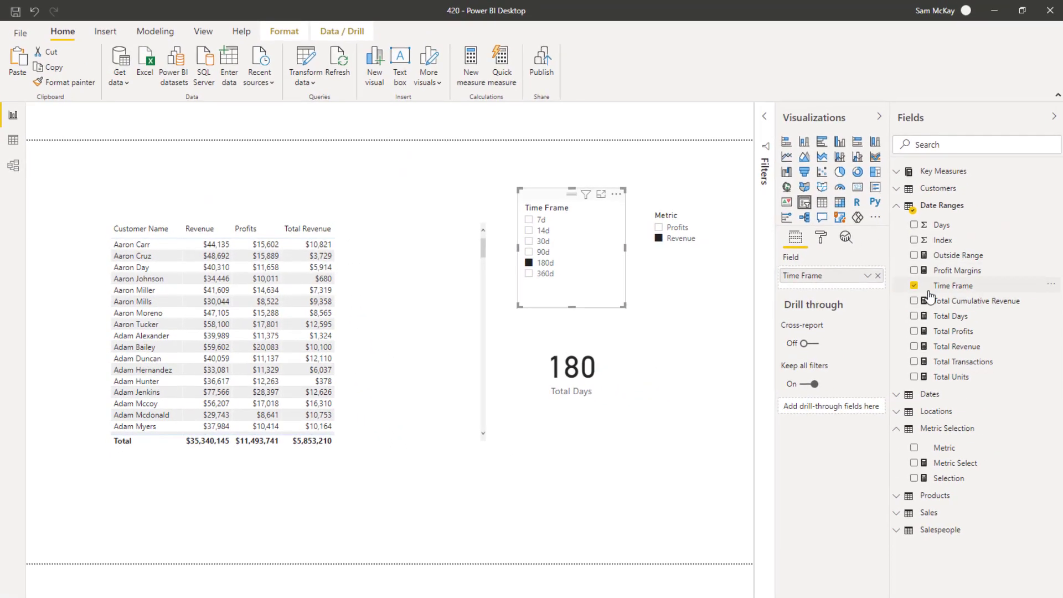
# Review the Total Profits formula, add the measure to the customer table and check it with the 90d and 7d time frames.
pyautogui.click(939, 332)
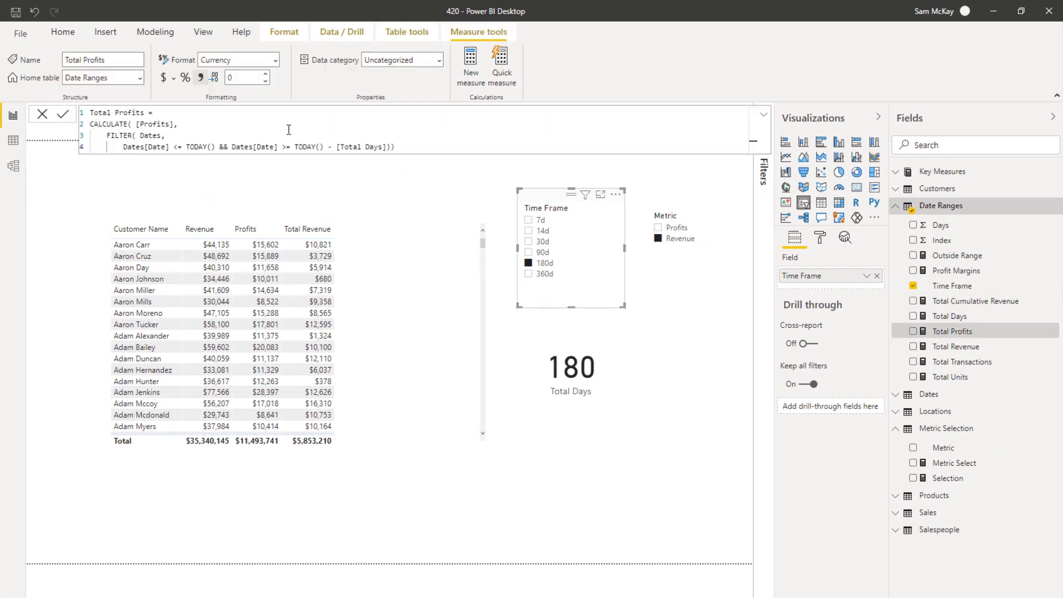
pyautogui.moveTo(437, 149); pyautogui.dragTo(89, 112)
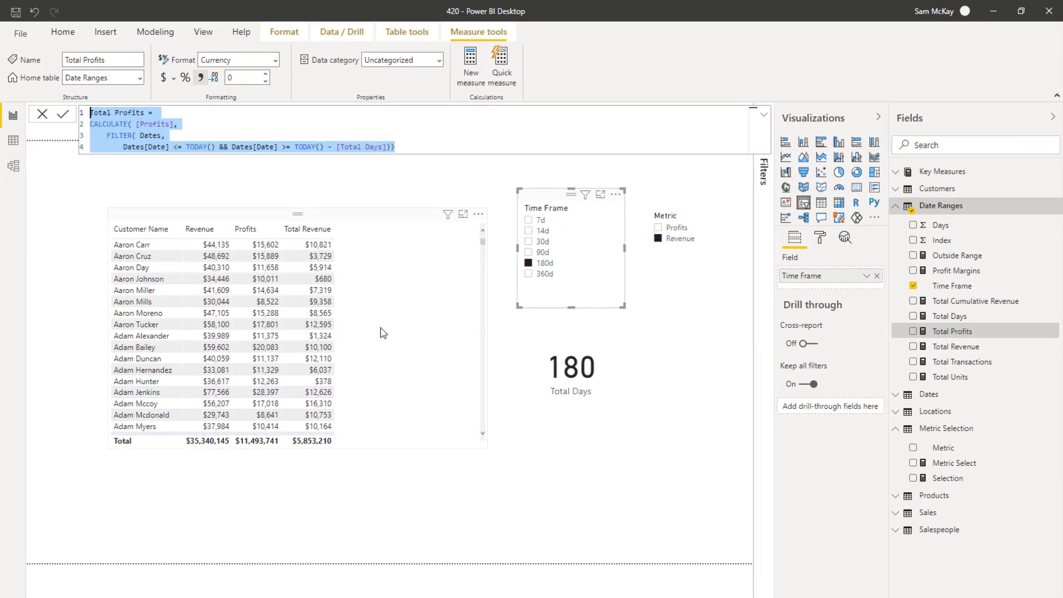
pyautogui.click(505, 342)
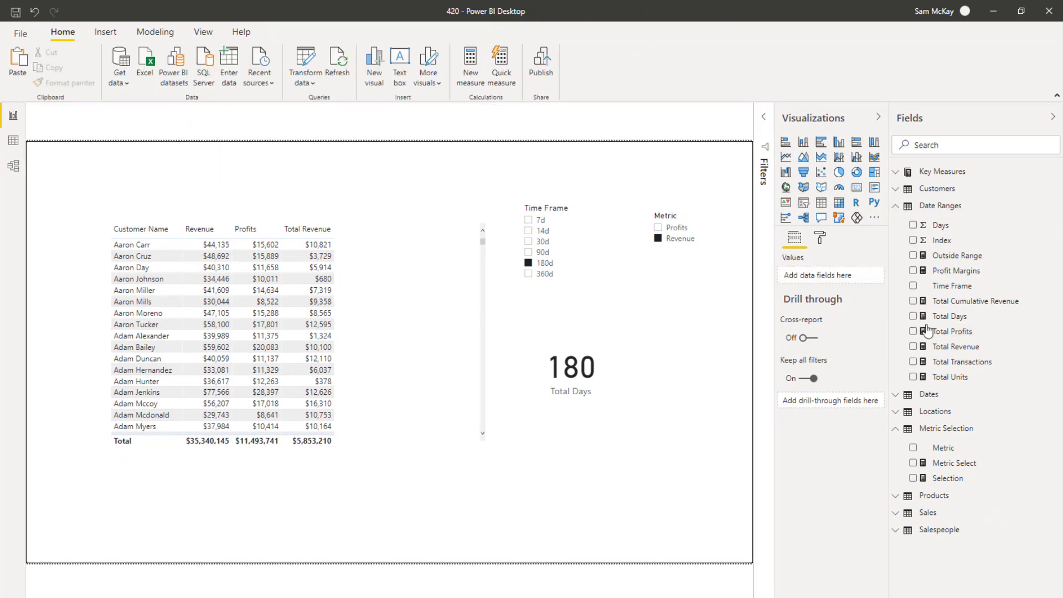
pyautogui.moveTo(954, 332); pyautogui.dragTo(403, 310)
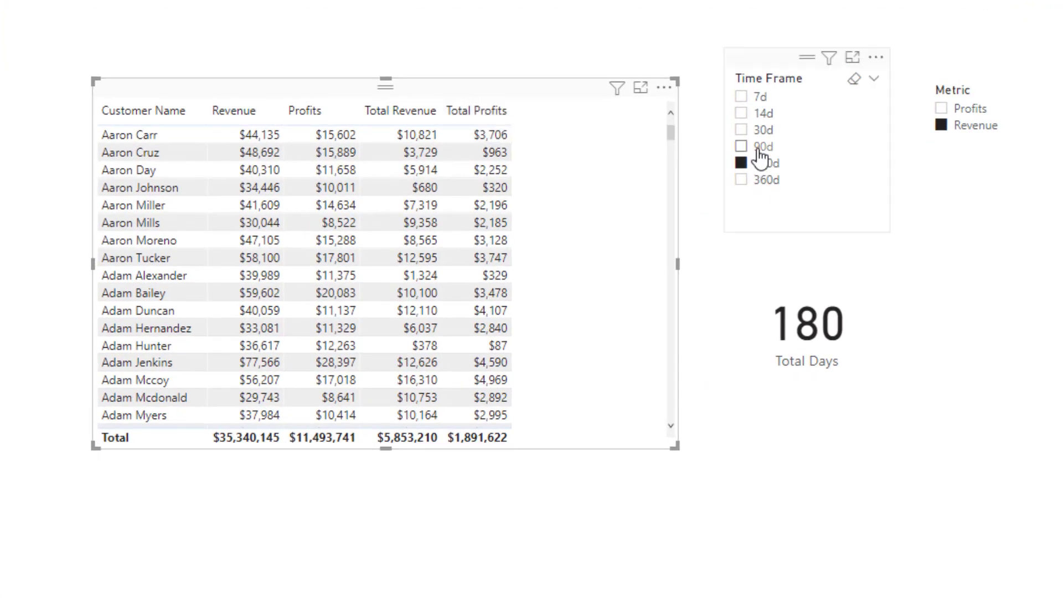
pyautogui.click(759, 149)
pyautogui.click(744, 100)
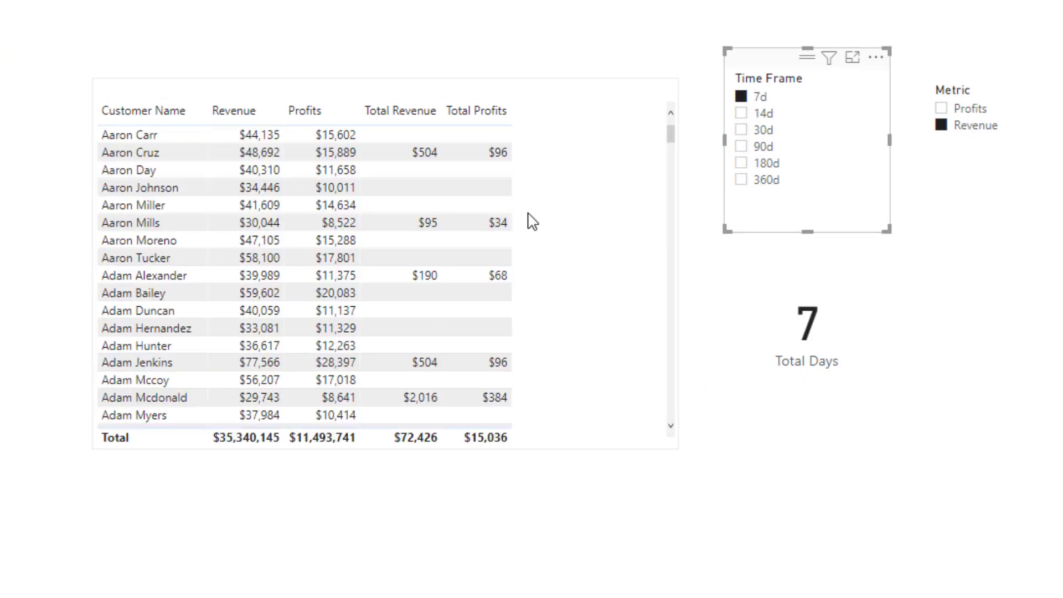
# Move the customer table further up and left on the page and set the Time Frame slicer to 90d.
pyautogui.moveTo(525, 90)
pyautogui.mouseDown()
pyautogui.moveTo(511, 85)
pyautogui.moveTo(518, 76)
pyautogui.mouseUp()
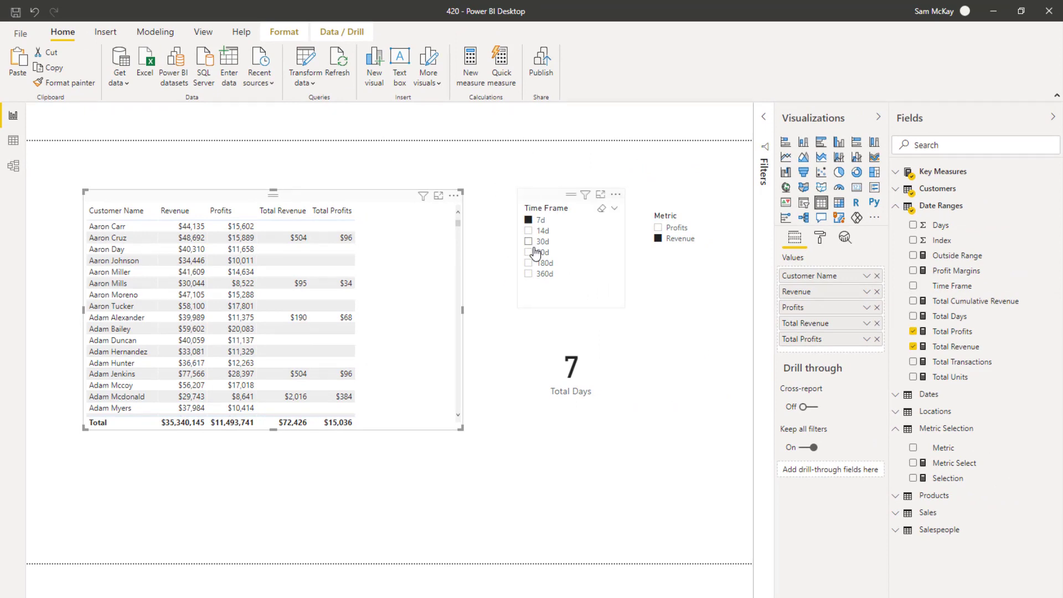
pyautogui.click(535, 252)
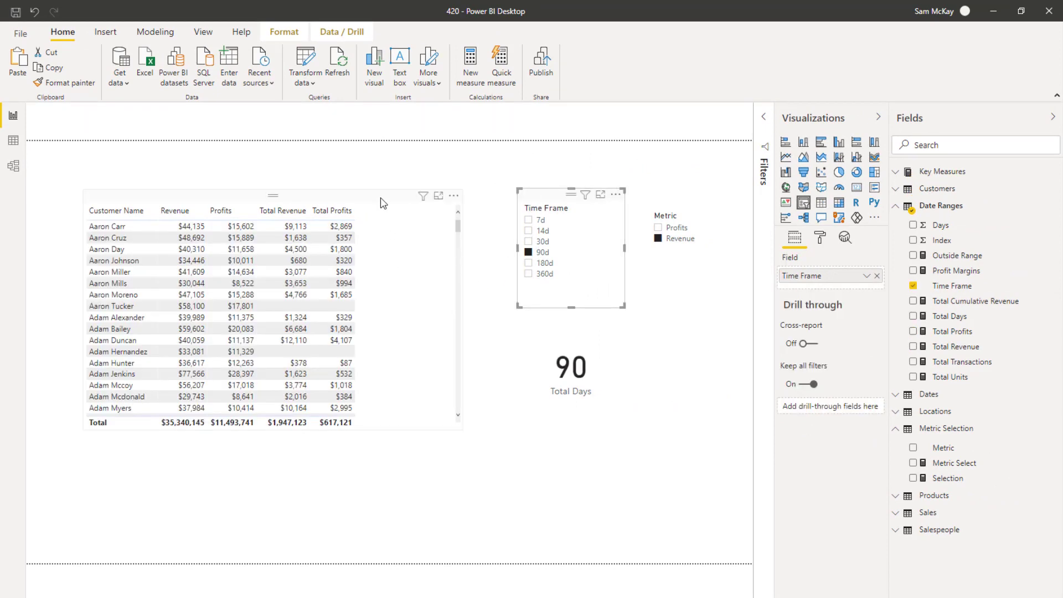
pyautogui.moveTo(380, 202); pyautogui.dragTo(360, 201)
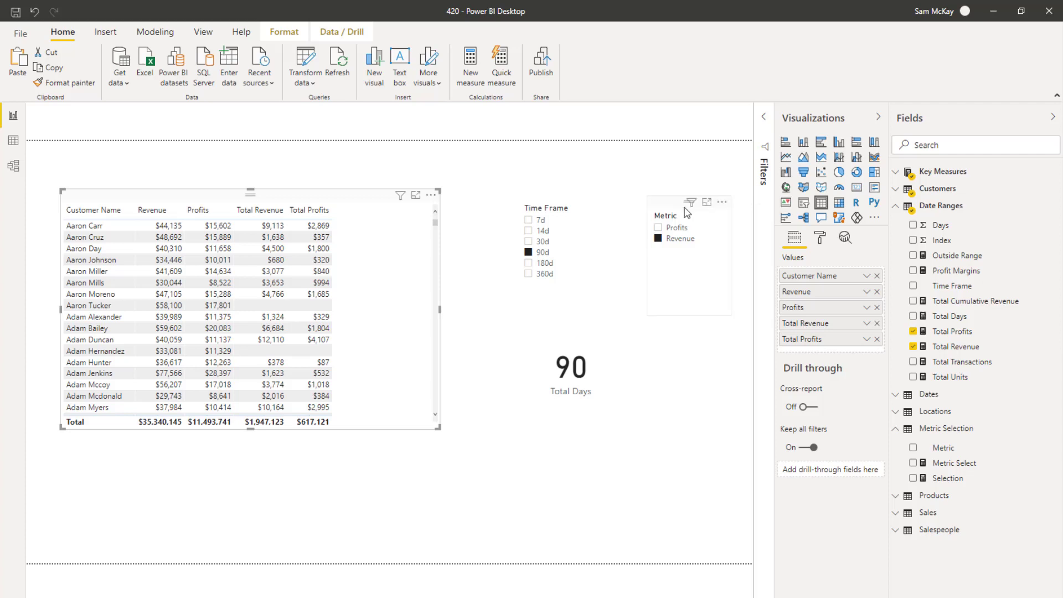
# Move the Metric slicer next to the Time Frame slicer and enlarge the customer table in width and height.
pyautogui.moveTo(687, 211); pyautogui.dragTo(650, 203)
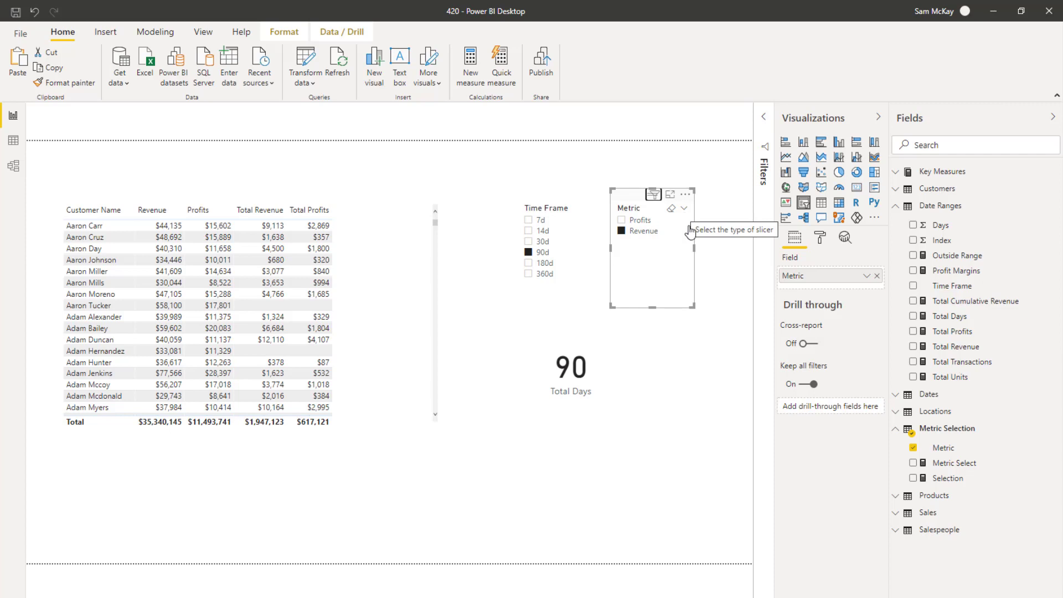
pyautogui.click(422, 412)
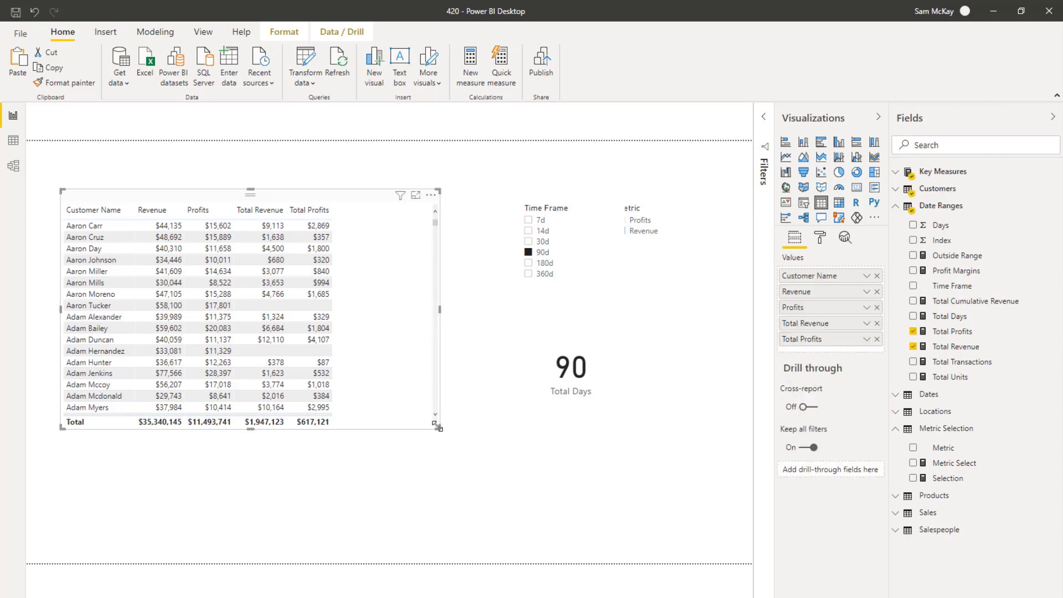
pyautogui.moveTo(437, 425); pyautogui.dragTo(489, 441)
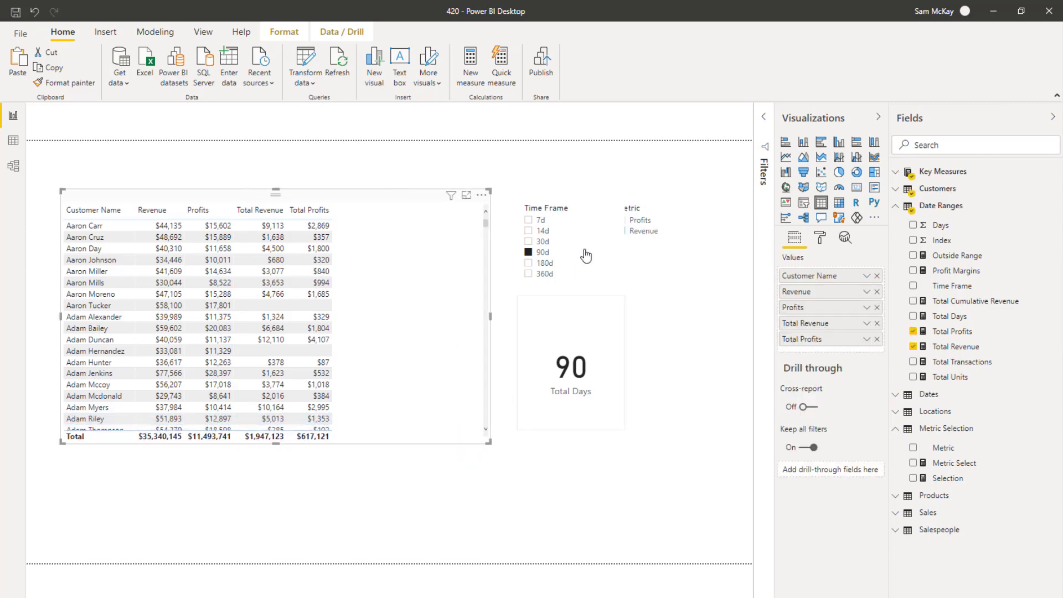
# Move the Metric slicer clear of the Time Frame slicer and review the formulas of the Metric Select and Selection measures.
pyautogui.moveTo(646, 203); pyautogui.dragTo(672, 203)
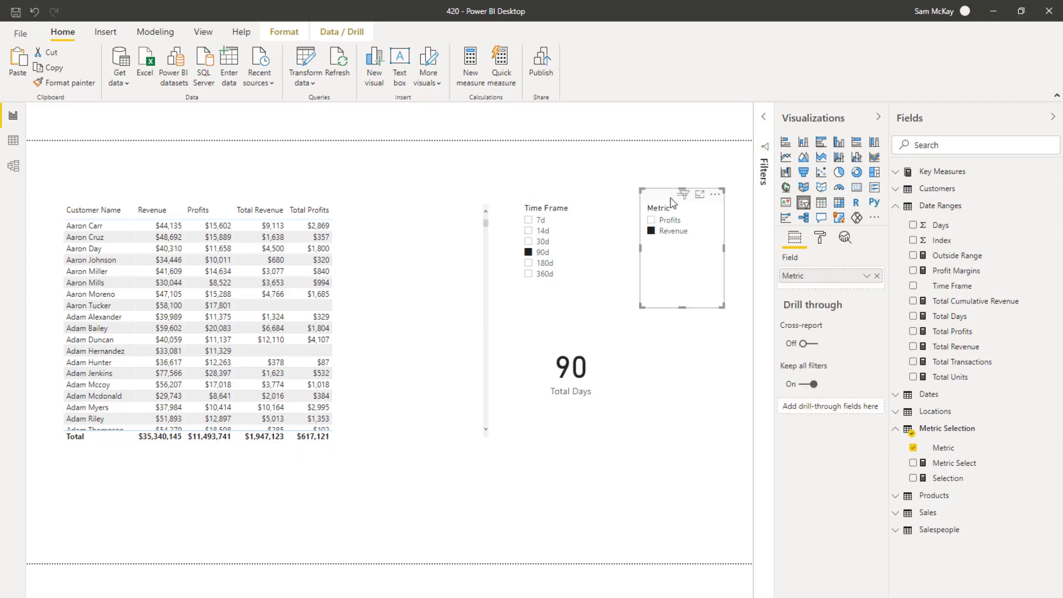
pyautogui.click(954, 466)
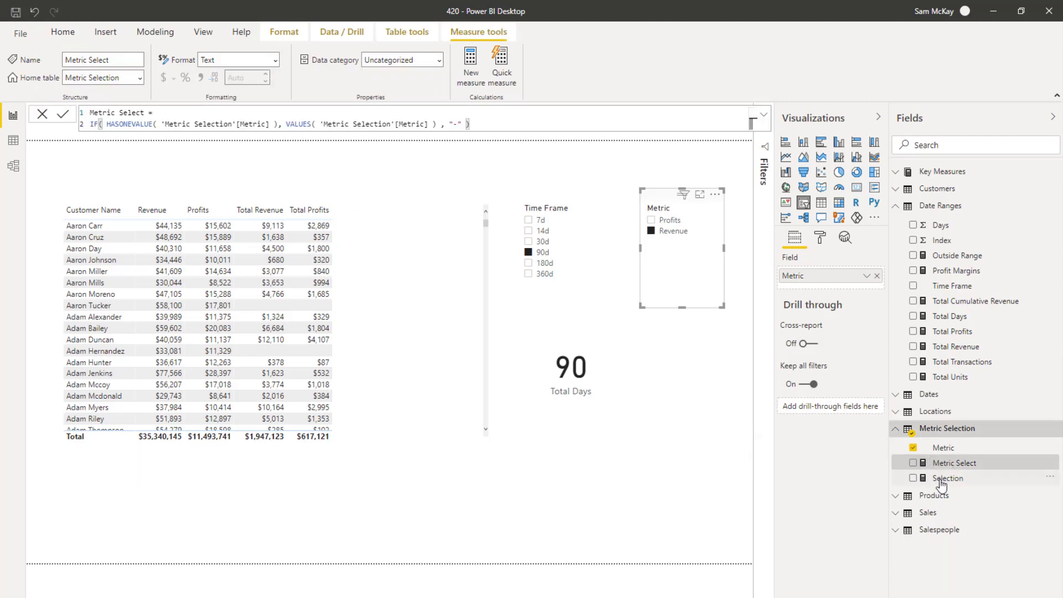
pyautogui.click(942, 481)
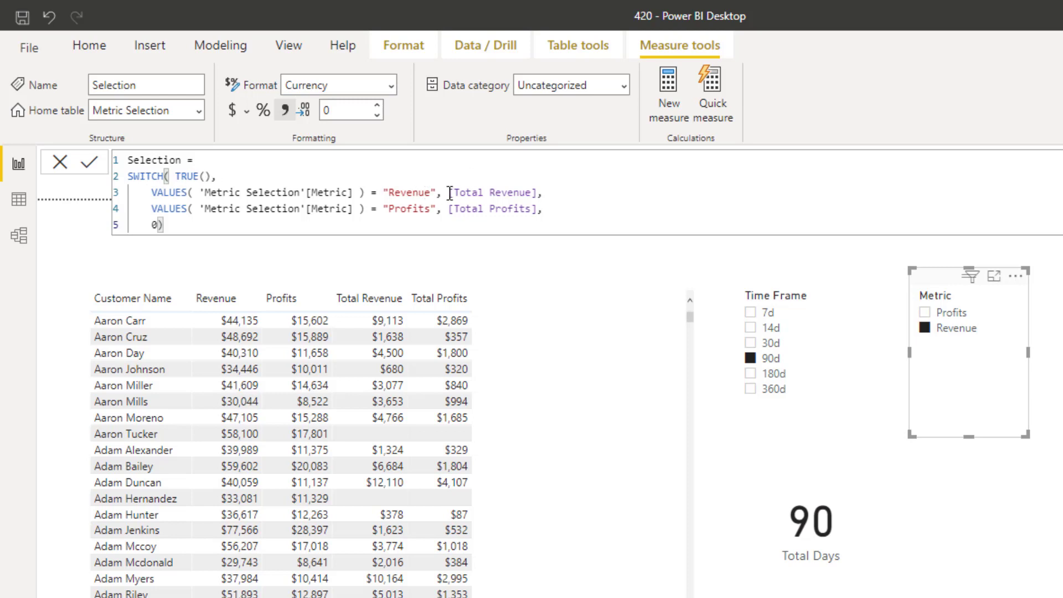
pyautogui.moveTo(449, 192); pyautogui.dragTo(545, 197)
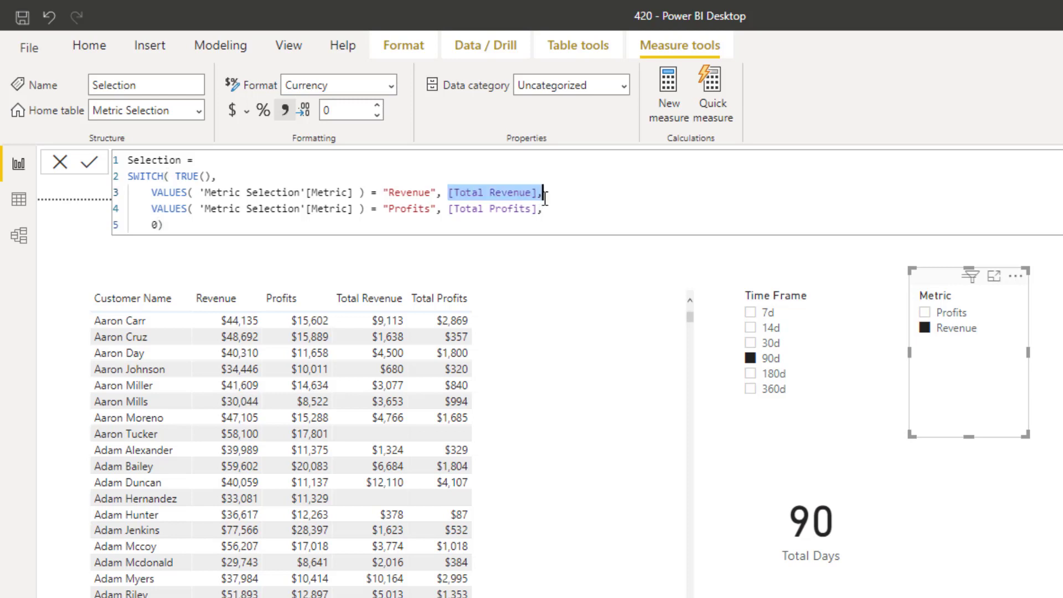
# Replace VALUES with SELECTEDVALUE in the Revenue condition of the Selection measure.
pyautogui.click(157, 192)
pyautogui.doubleClick(157, 192)
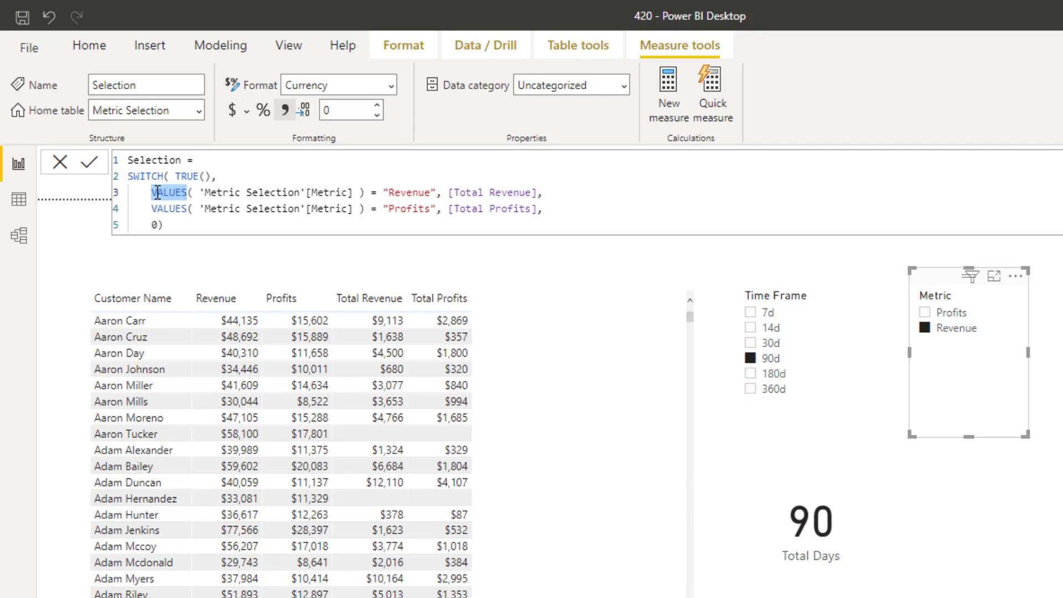
pyautogui.write('SE')
pyautogui.press('Up')
pyautogui.press('Up')
pyautogui.press('Up')
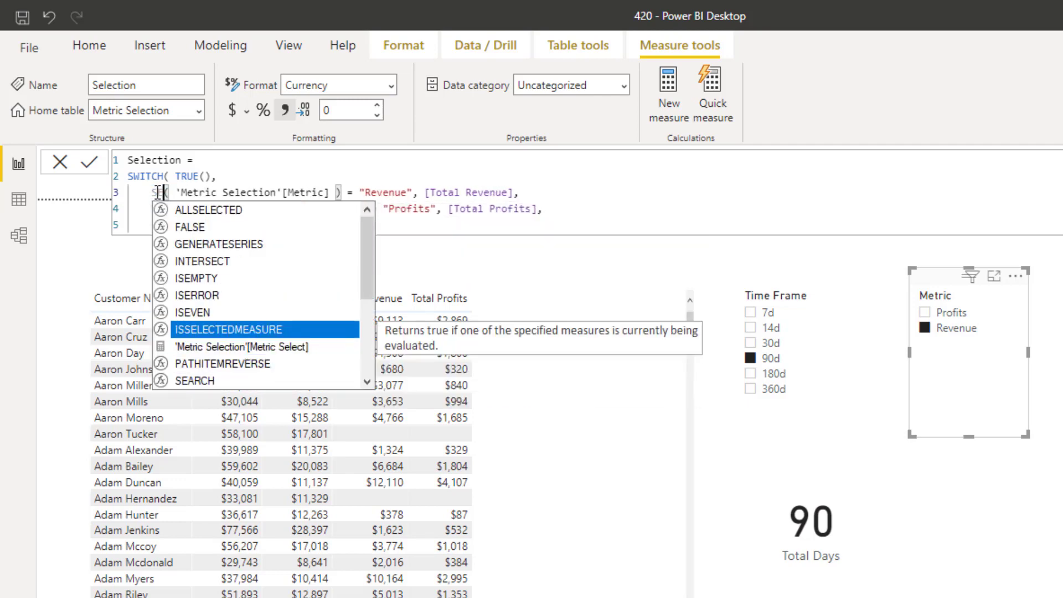
pyautogui.write('LE')
pyautogui.press('Down')
pyautogui.press('Down')
pyautogui.press('Down')
pyautogui.press('Down')
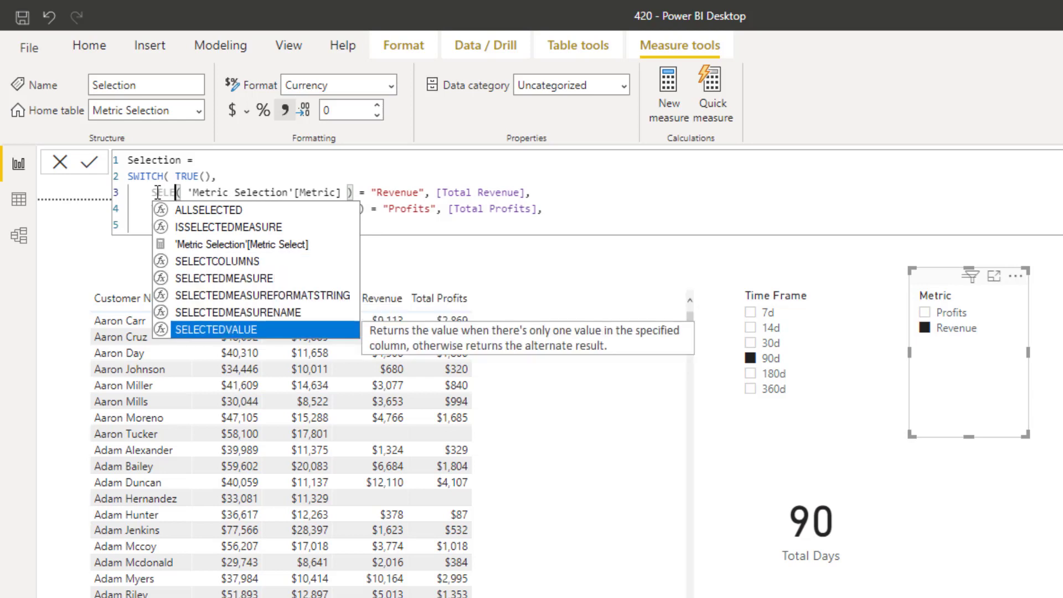
pyautogui.press('Tab')
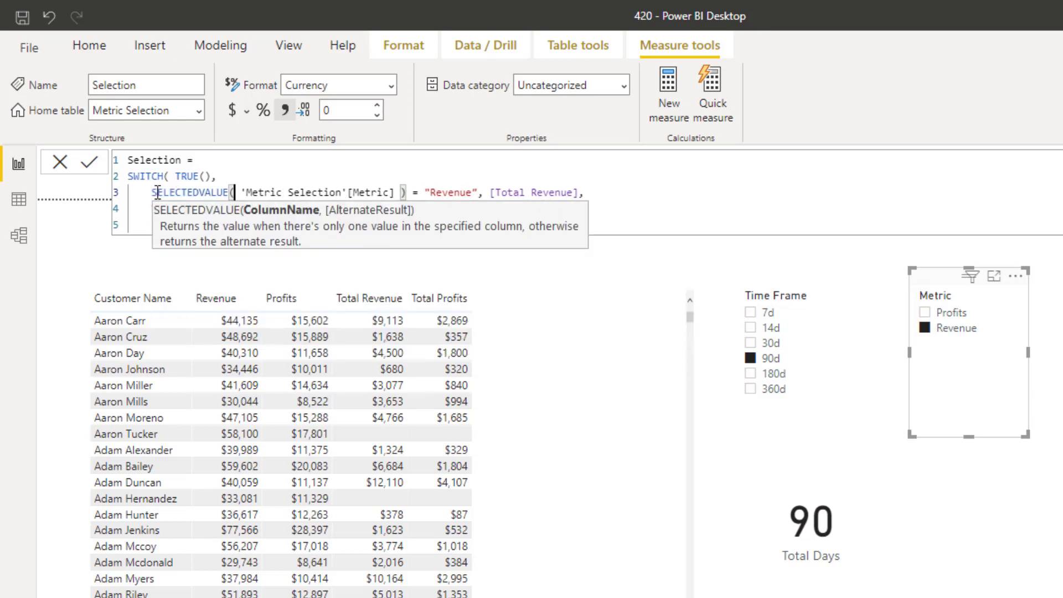
# Add BLANK() as the alternate result of SELECTEDVALUE in the Revenue condition.
pyautogui.click(133, 210)
pyautogui.click(396, 192)
pyautogui.write(', BLANK(')
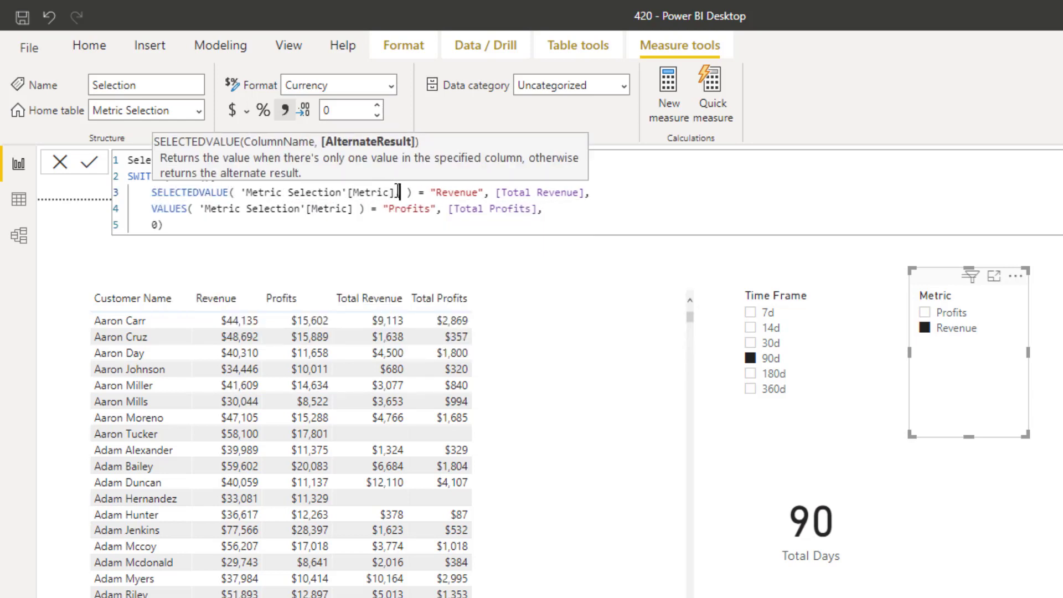
pyautogui.hotkey('ctrl', 'shift', 'Left')
pyautogui.hotkey('ctrl', 'shift', 'Left')
pyautogui.hotkey('ctrl', 'shift', 'Left')
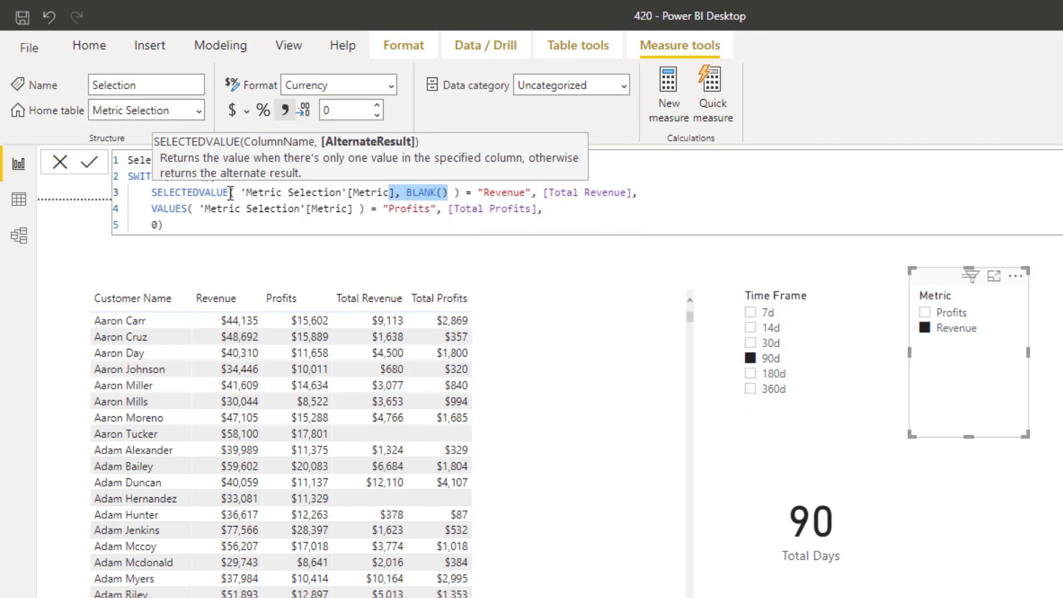
# Replace VALUES with SELECTEDVALUE in the Profits condition and begin a second argument after the Metric column.
pyautogui.doubleClick(151, 192)
pyautogui.hotkey('ctrl', 'c')
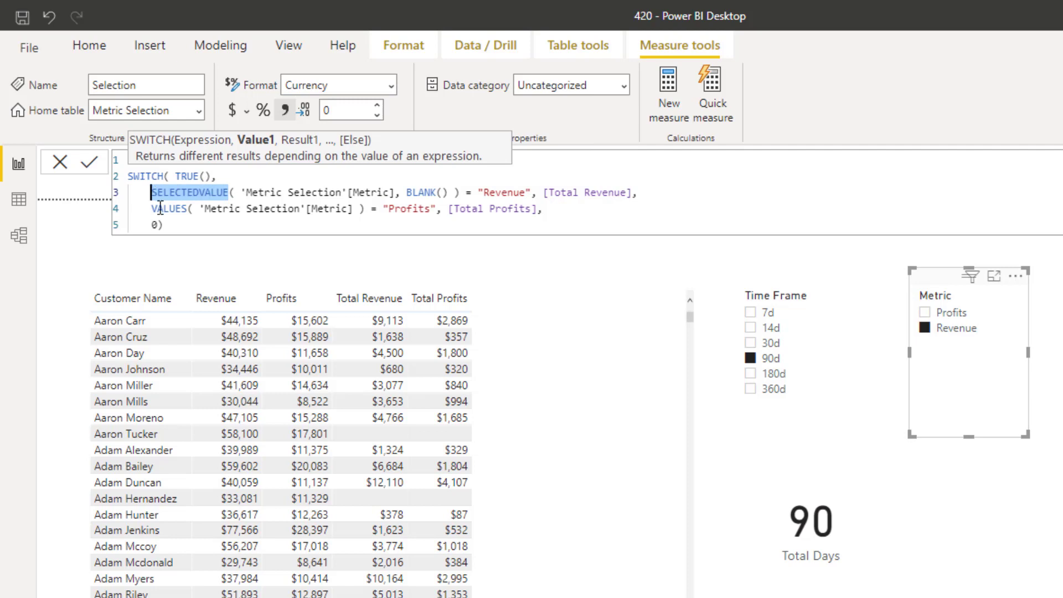
pyautogui.doubleClick(160, 208)
pyautogui.hotkey('ctrl', 'v')
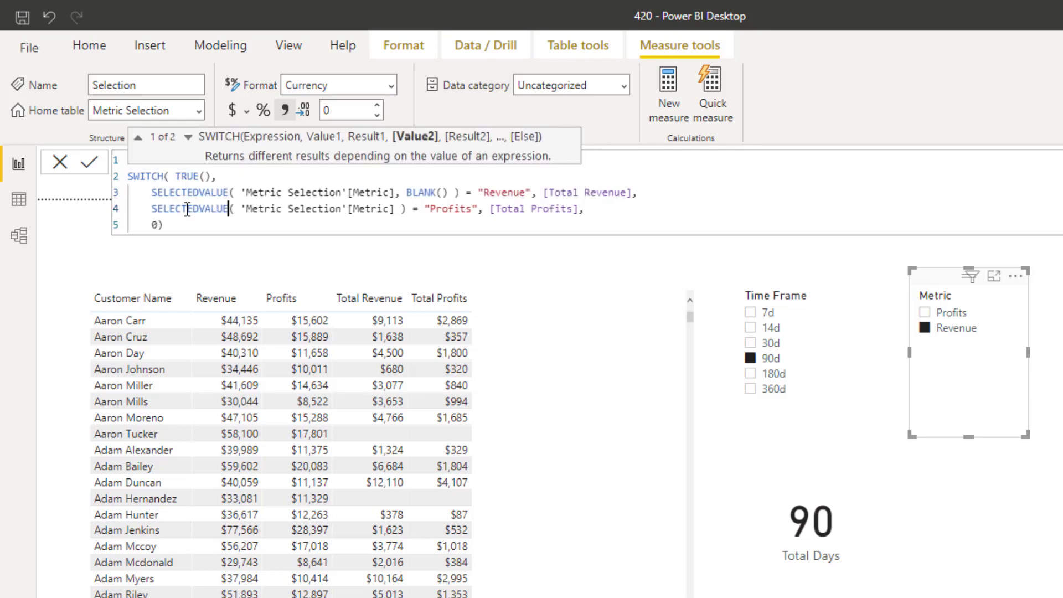
pyautogui.click(394, 211)
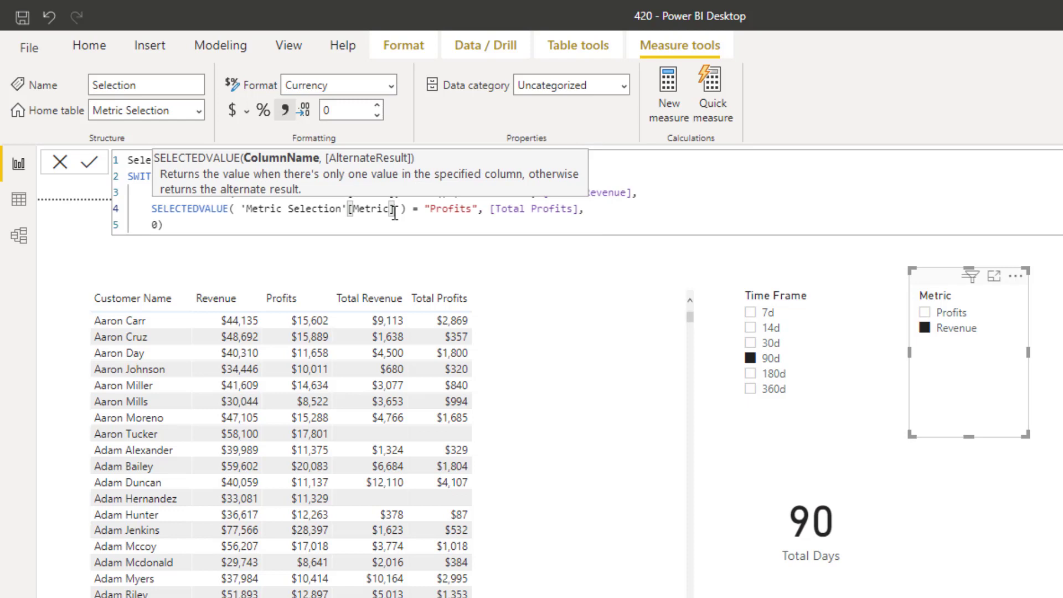
pyautogui.write(', ')
pyautogui.write('Profi')
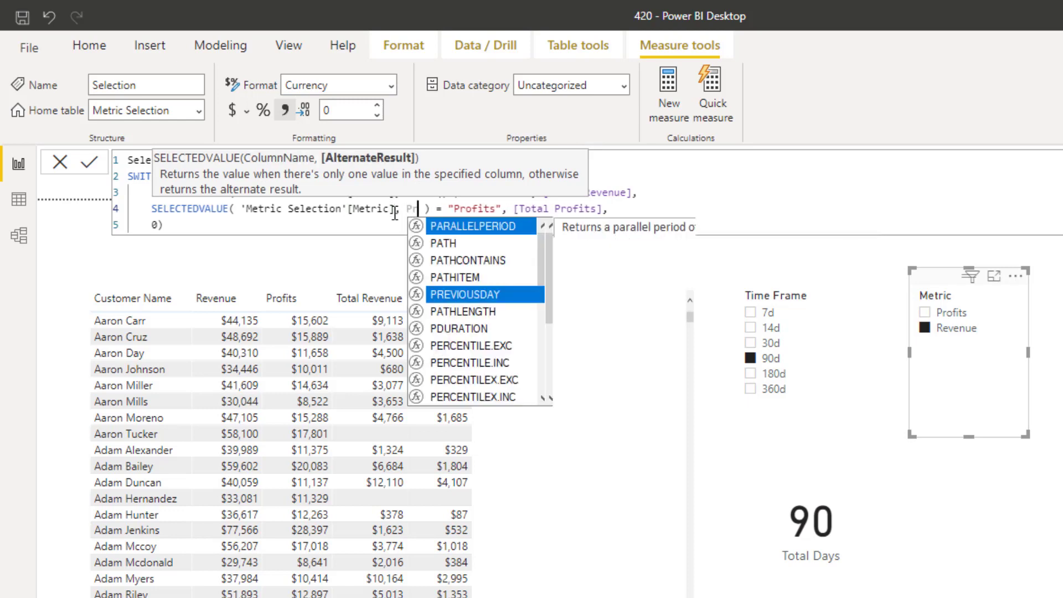
pyautogui.press('Down')
pyautogui.press('Down')
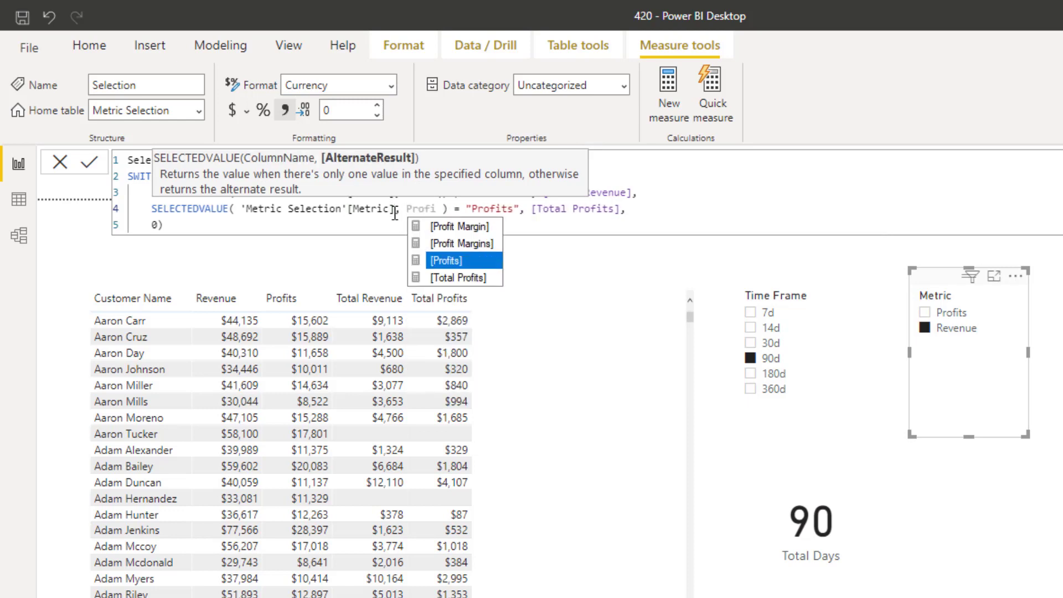
pyautogui.press('BackSpace')
pyautogui.press('BackSpace')
pyautogui.press('BackSpace')
pyautogui.press('BackSpace')
pyautogui.press('BackSpace')
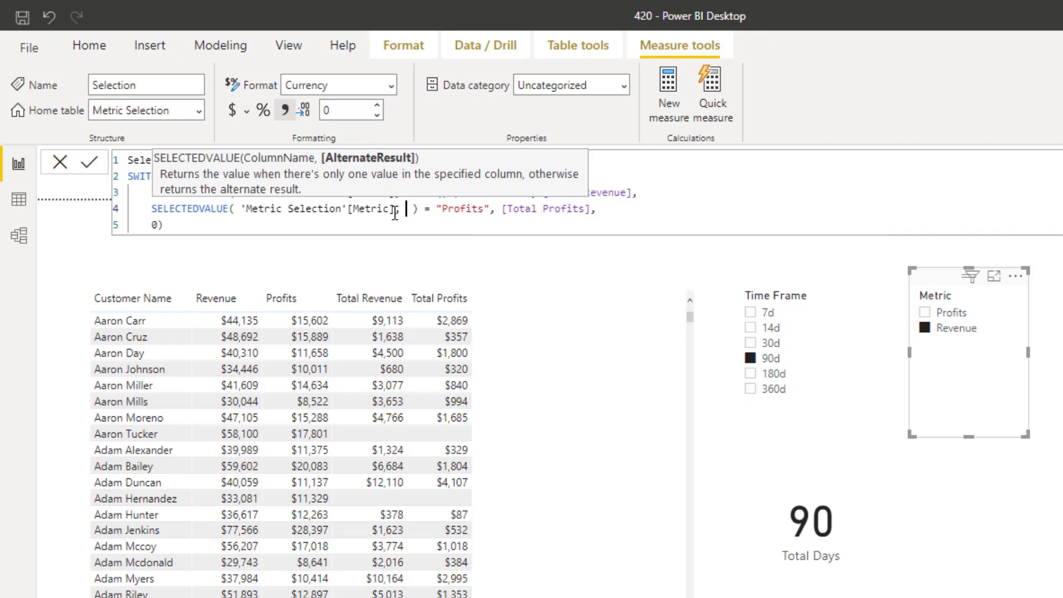
# Enter BLANK() as the alternate result in the Profits condition and finish checking the Selection formula.
pyautogui.write('BLA')
pyautogui.press('Tab')
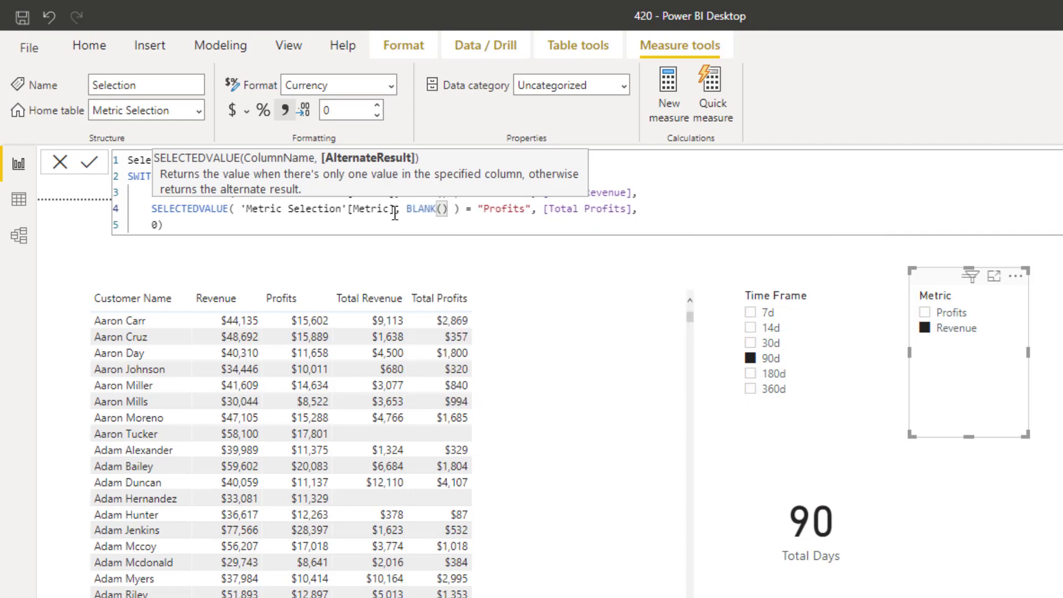
pyautogui.click(502, 209)
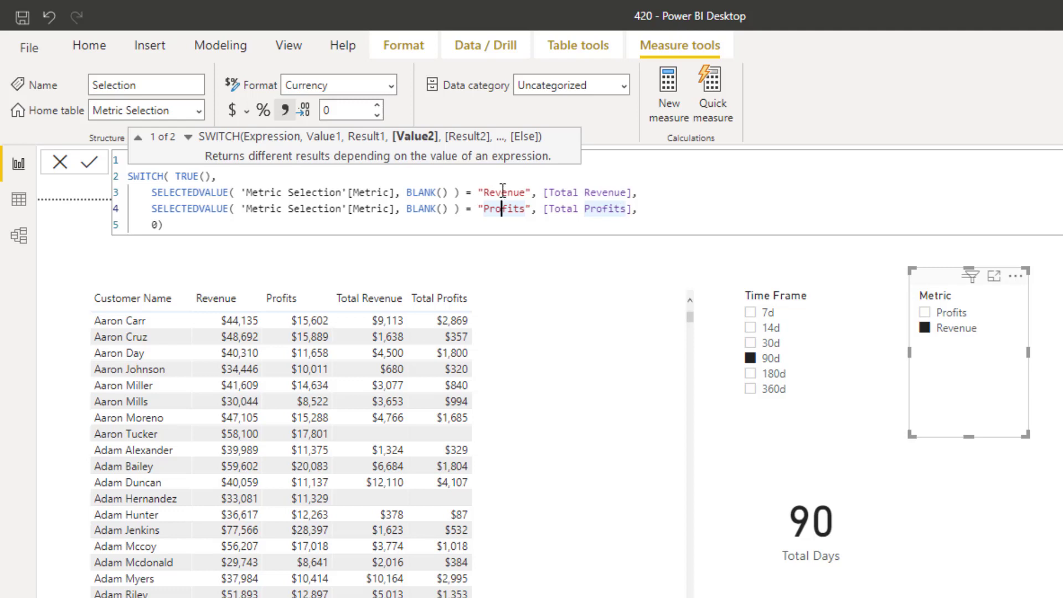
pyautogui.click(502, 191)
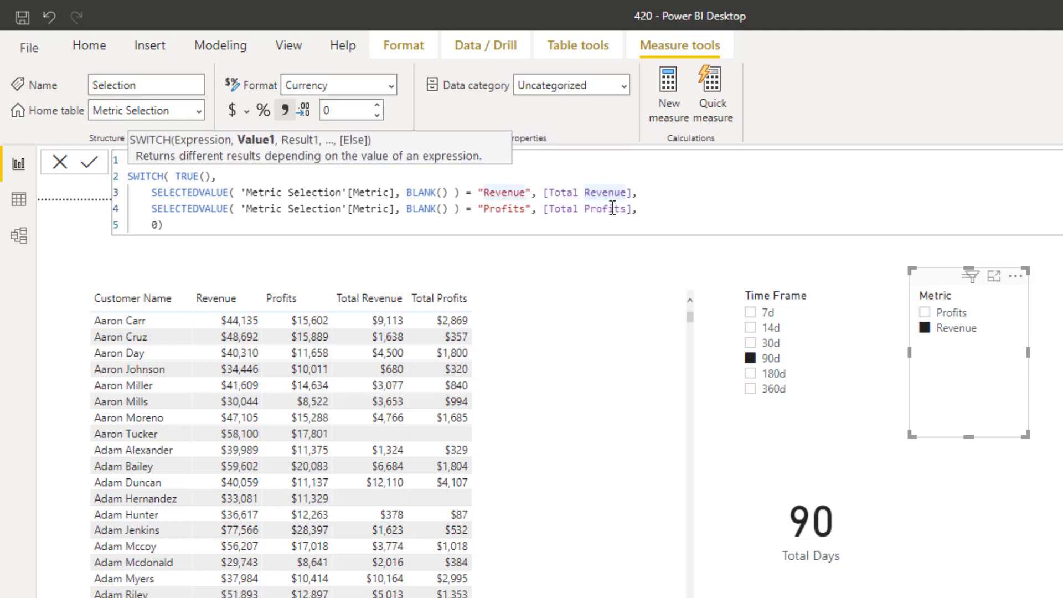
pyautogui.click(671, 215)
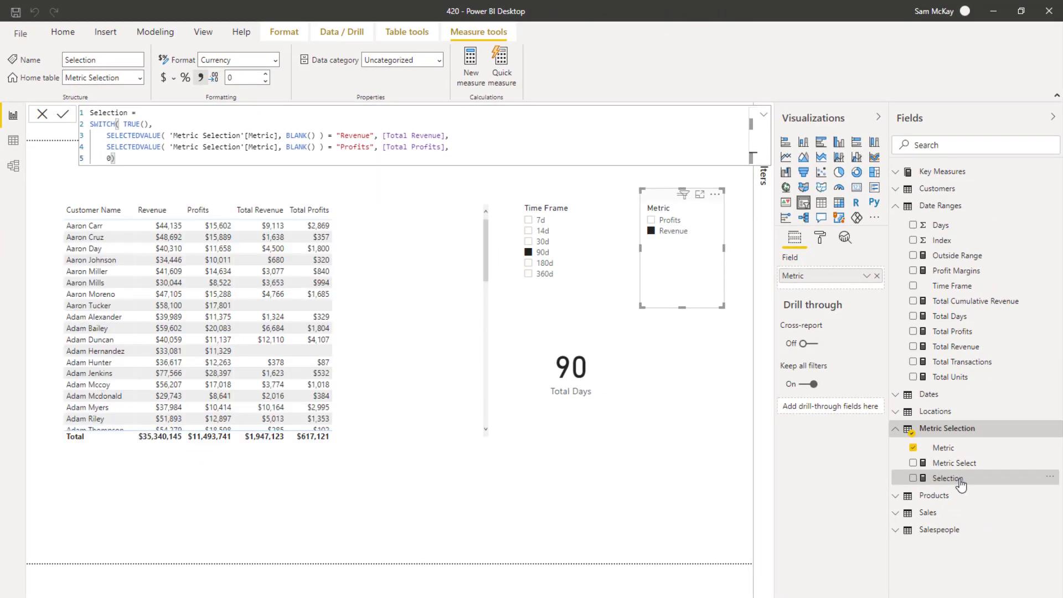
# Add the Selection measure to the customer table and set the Metric slicer to Profits.
pyautogui.moveTo(960, 478); pyautogui.dragTo(398, 347)
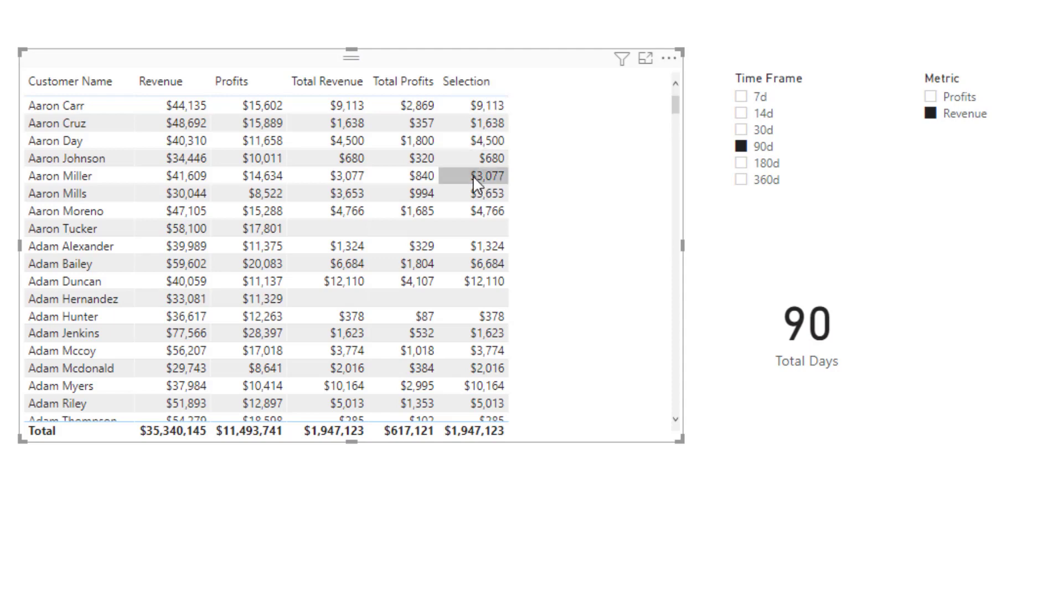
pyautogui.click(931, 96)
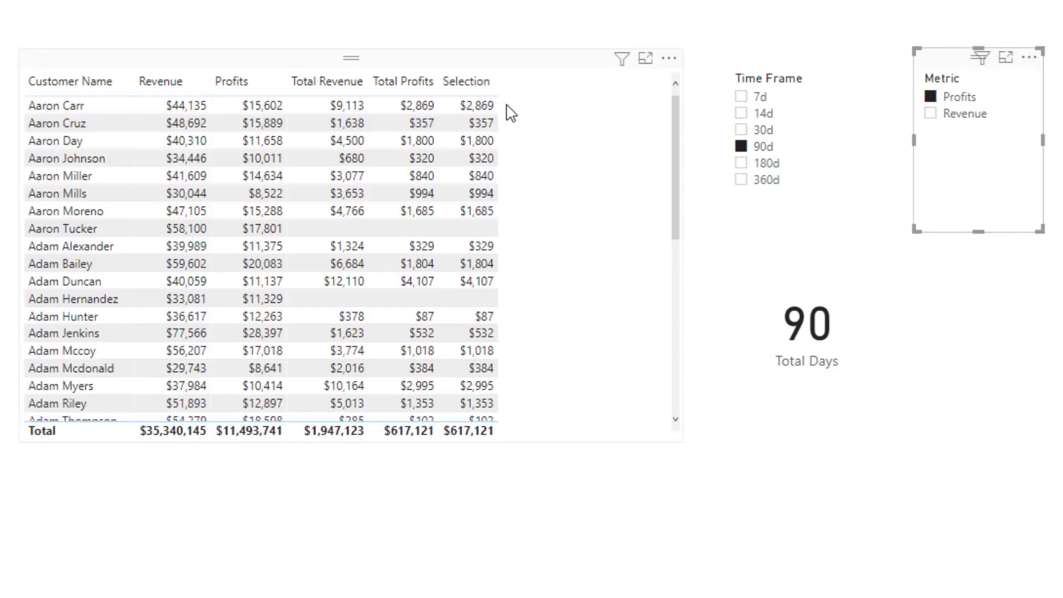
# Shorten the customer table to roughly half its height and place a copy of it below.
pyautogui.click(678, 439)
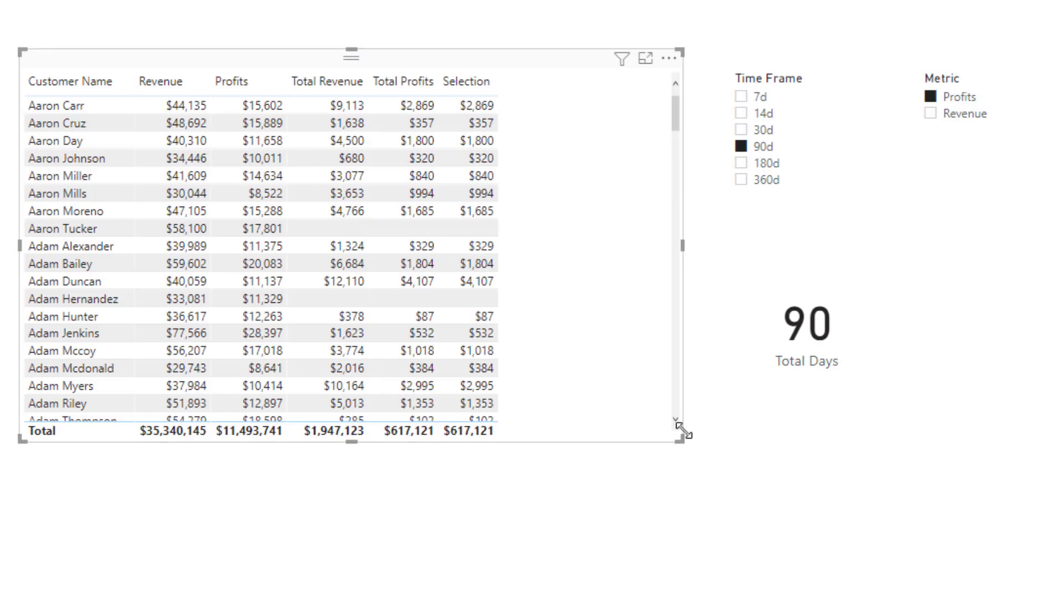
pyautogui.moveTo(670, 360); pyautogui.dragTo(674, 251)
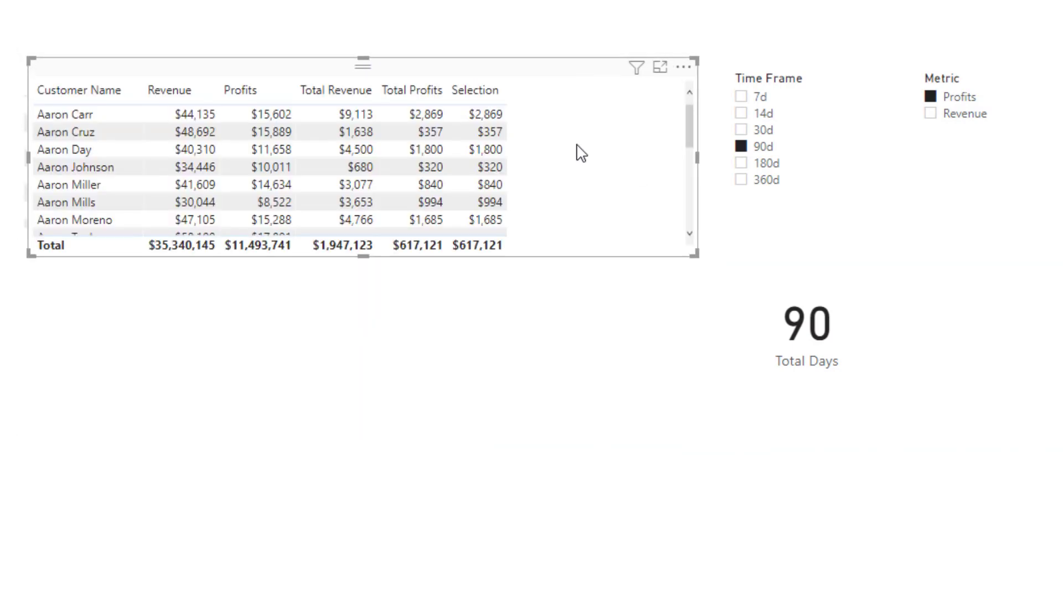
pyautogui.hotkey('ctrl', 'v')
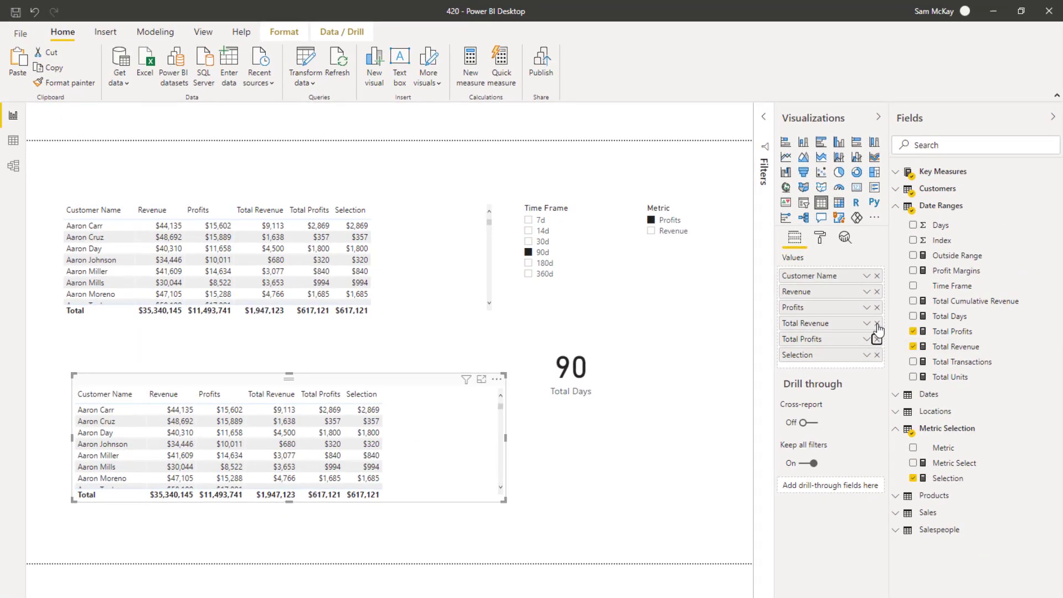
# Turn the copied table into a smaller stacked bar chart showing only Customer Name and Selection.
pyautogui.click(910, 335)
pyautogui.click(909, 318)
pyautogui.click(877, 307)
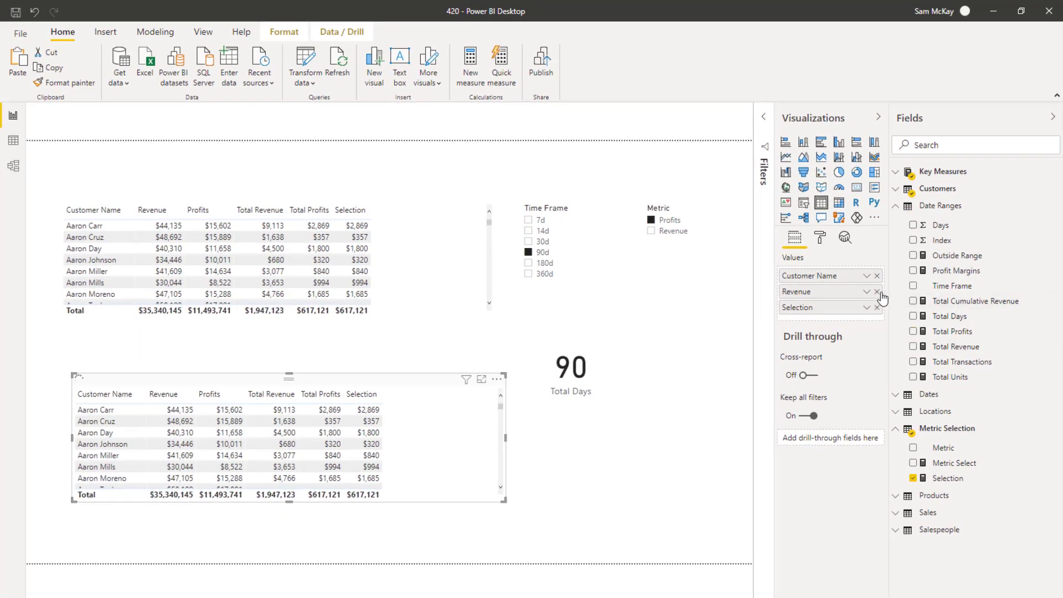
pyautogui.click(877, 292)
pyautogui.click(787, 145)
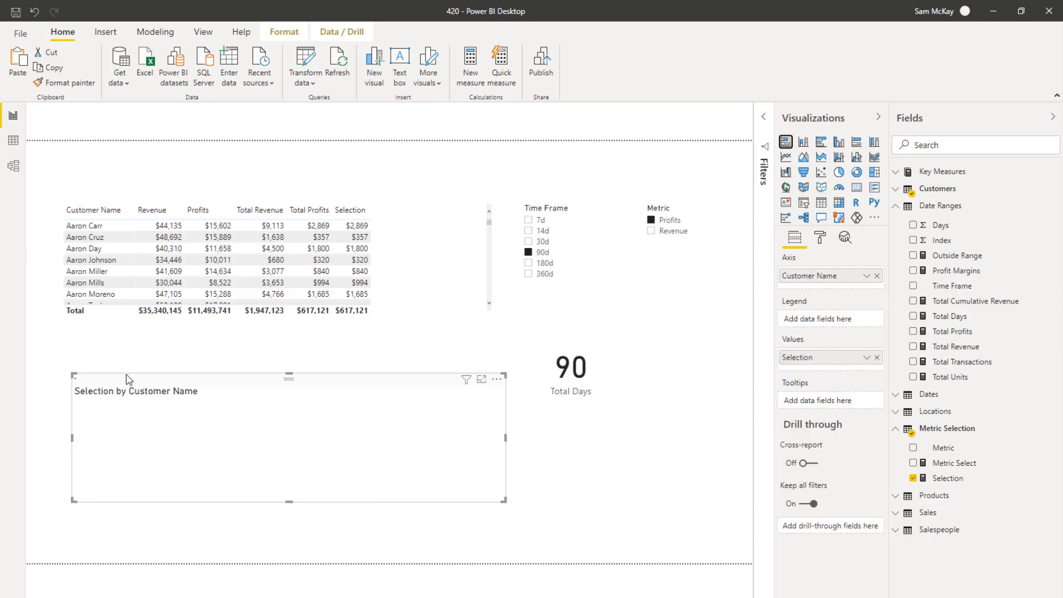
pyautogui.moveTo(74, 374); pyautogui.dragTo(150, 352)
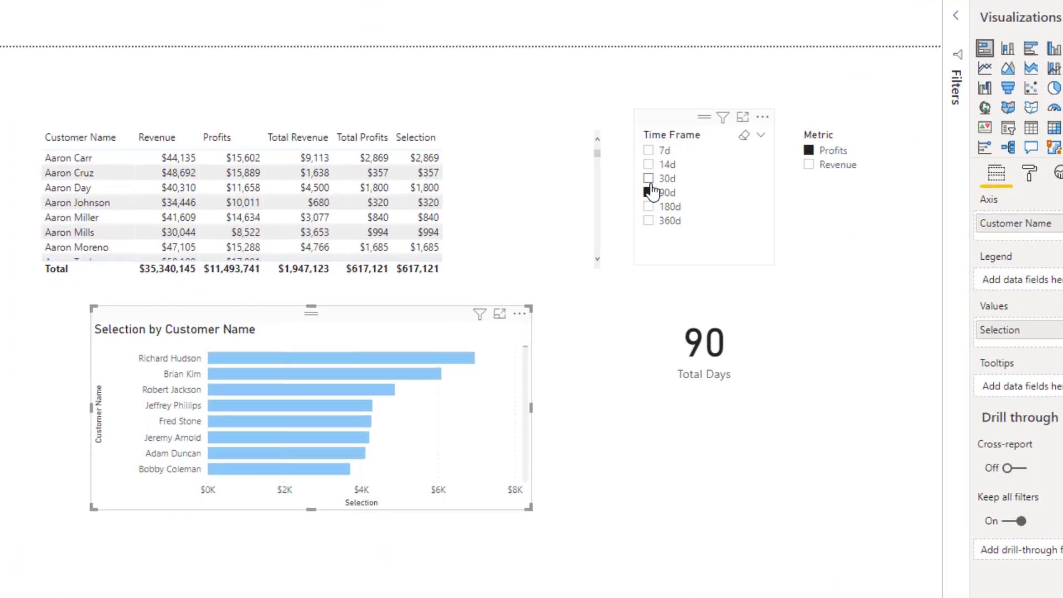
# Set the Time Frame slicer to 30d and the Metric slicer to Revenue to test the bar chart.
pyautogui.click(529, 242)
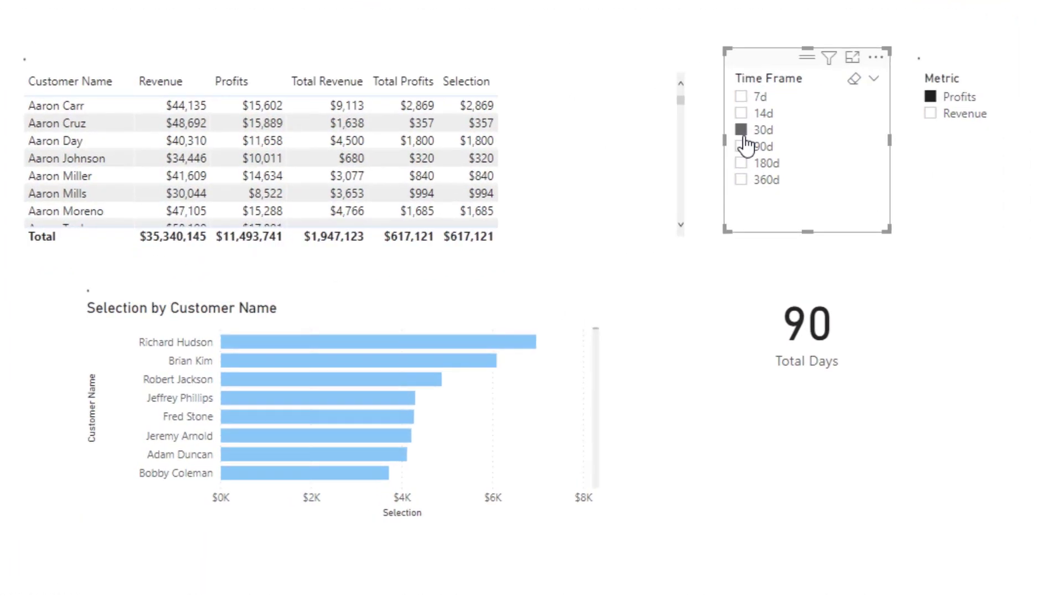
pyautogui.click(931, 114)
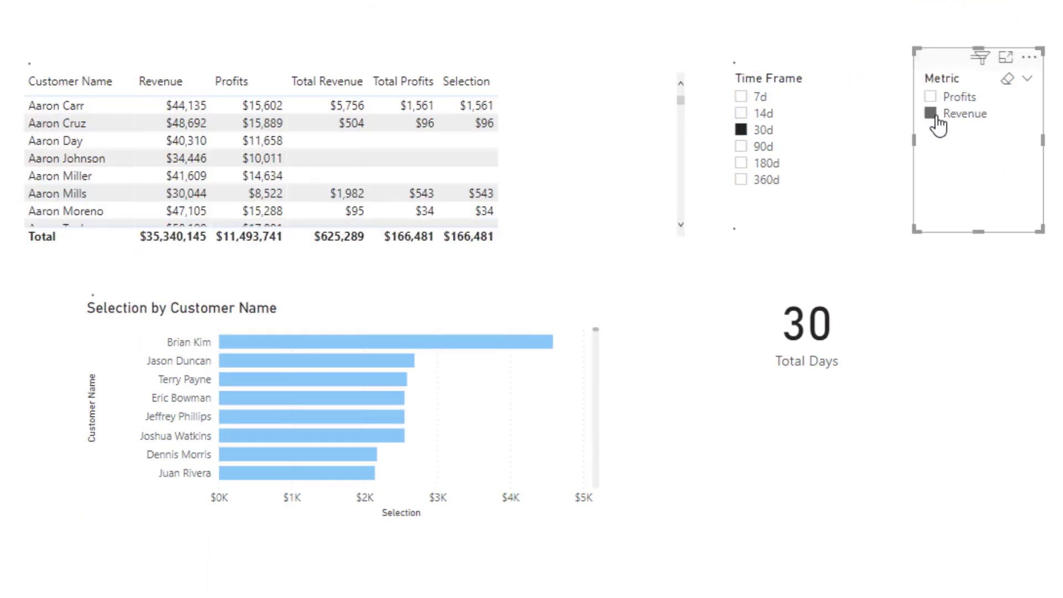
# Turn on the bar chart's data labels with the position Inside end and set the Metric slicer to Profits.
pyautogui.click(386, 486)
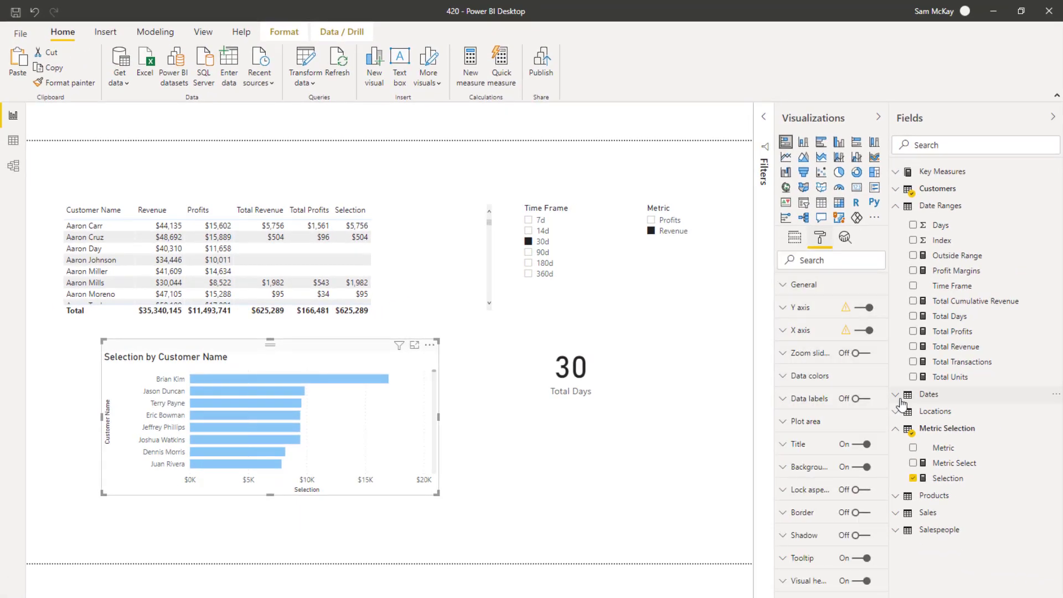
pyautogui.click(862, 401)
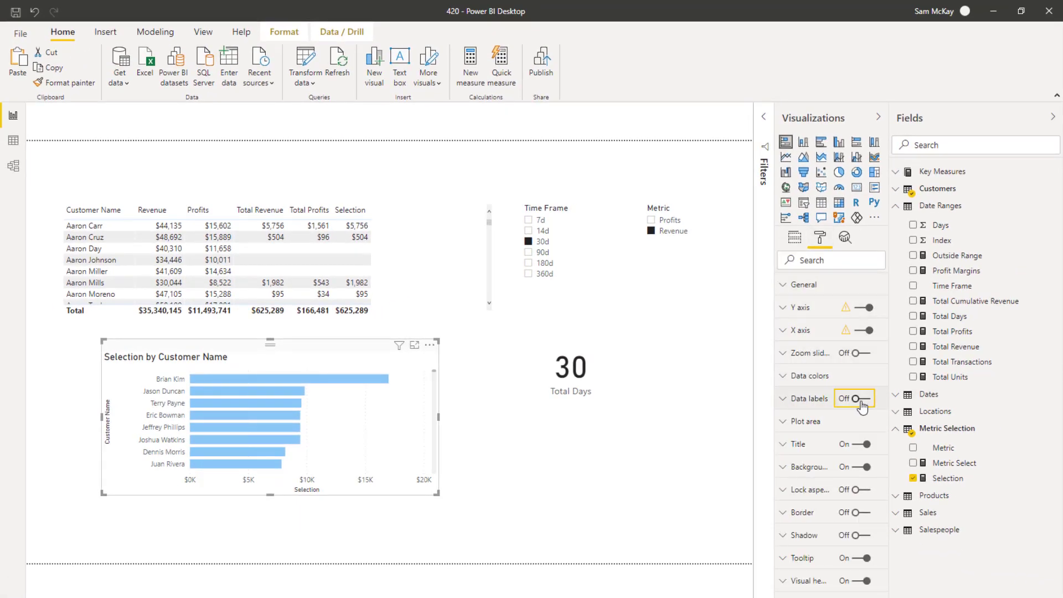
pyautogui.click(803, 399)
pyautogui.click(815, 558)
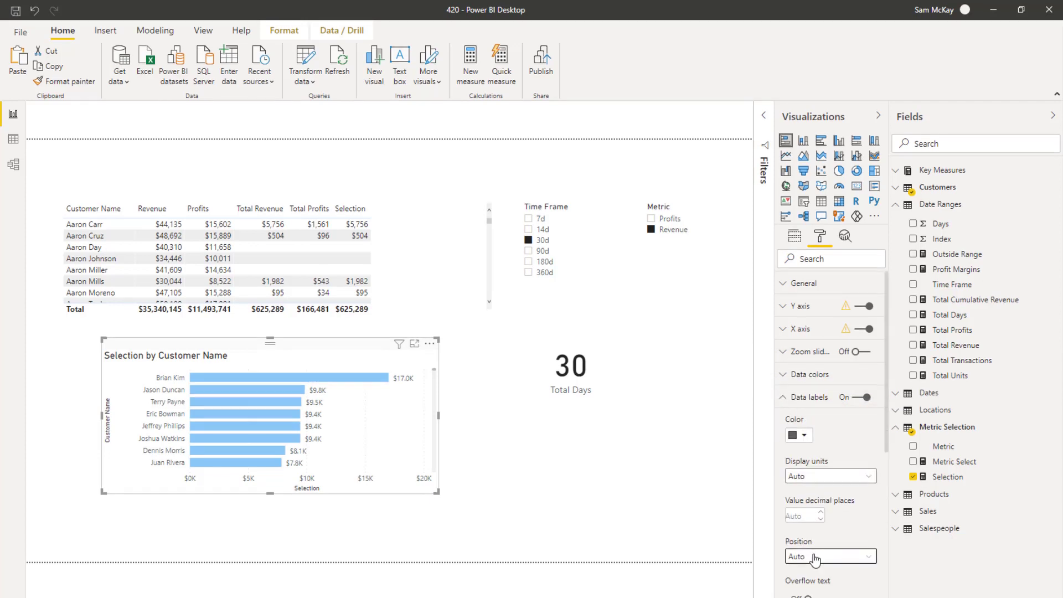
pyautogui.click(819, 548)
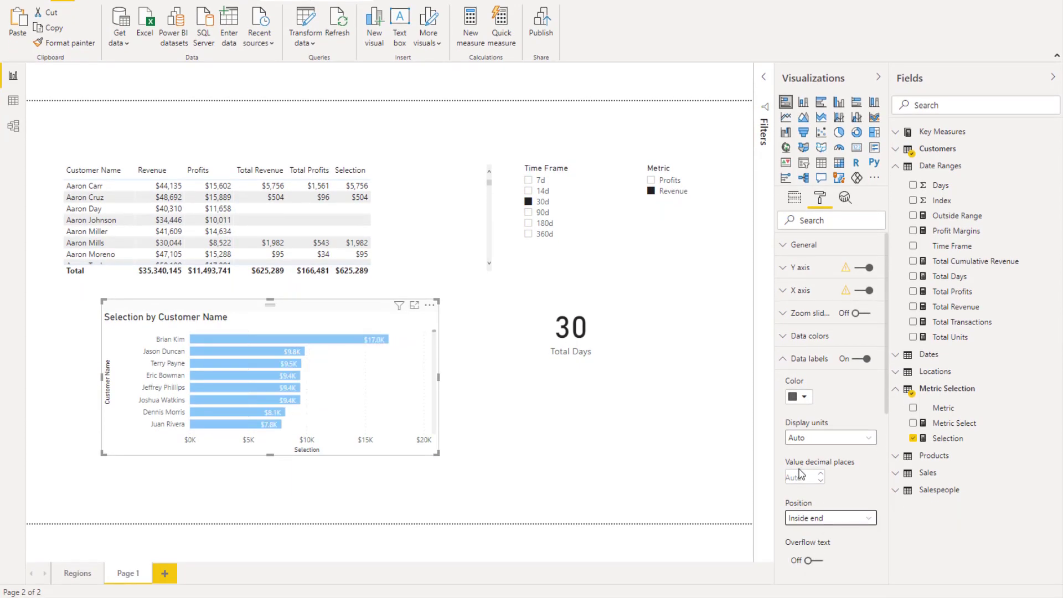
pyautogui.click(651, 181)
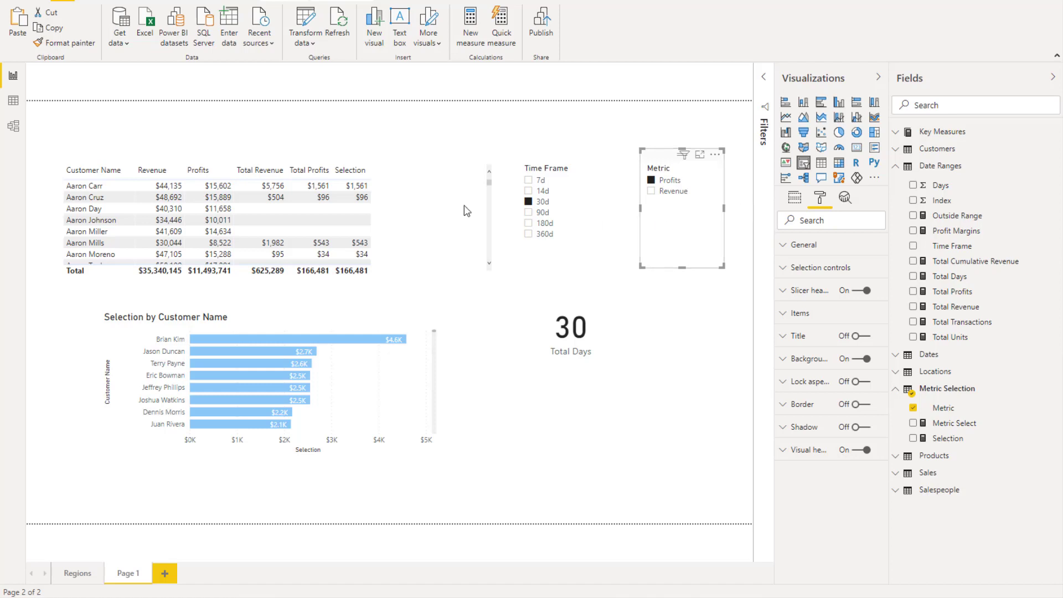
# Set the time frame to 90d on Page 1 and on the Regions page.
pyautogui.click(528, 212)
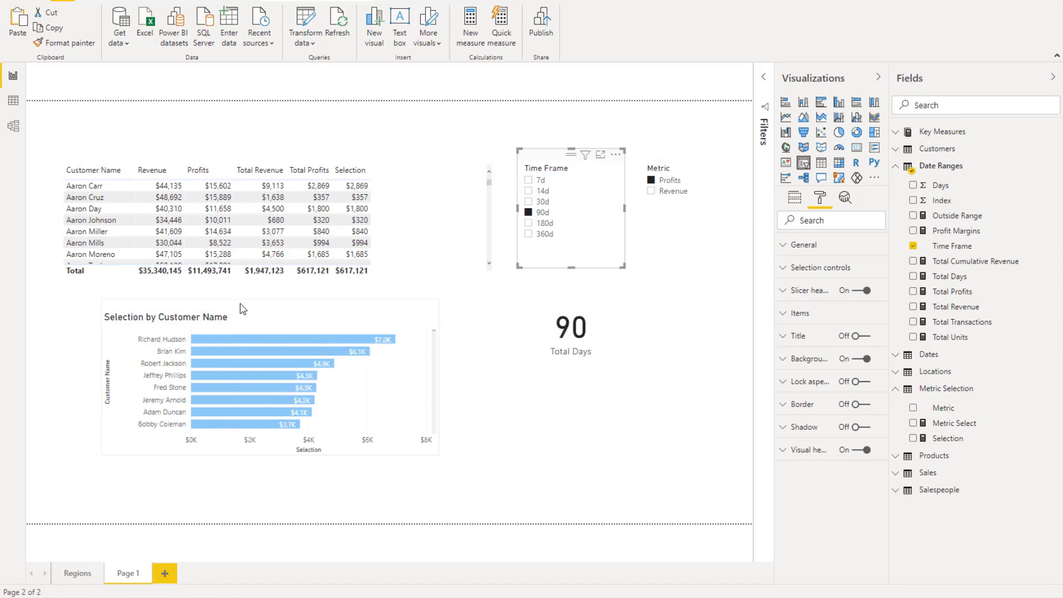
pyautogui.click(75, 573)
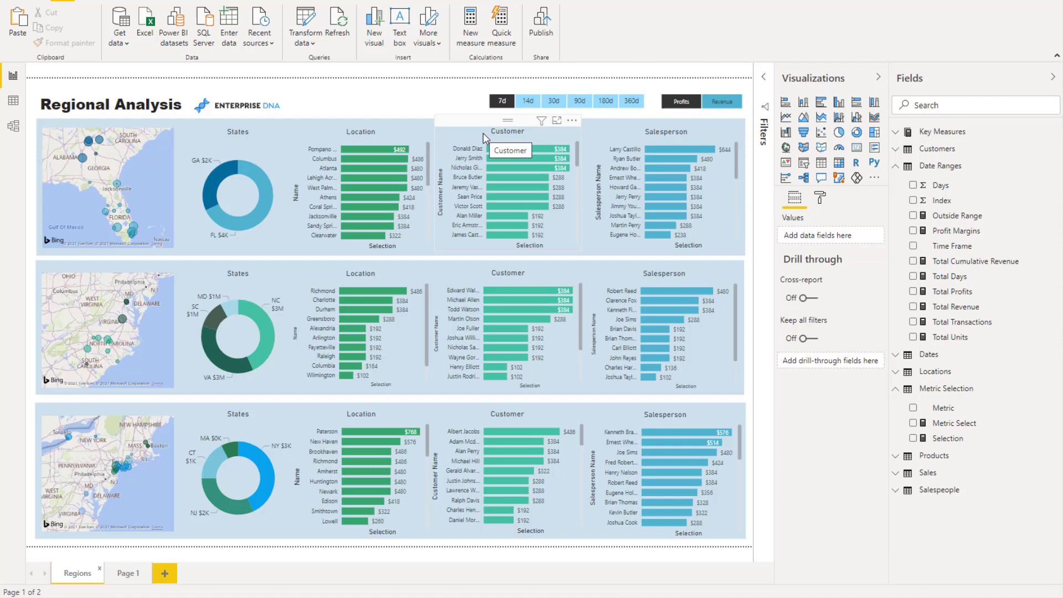
pyautogui.click(571, 103)
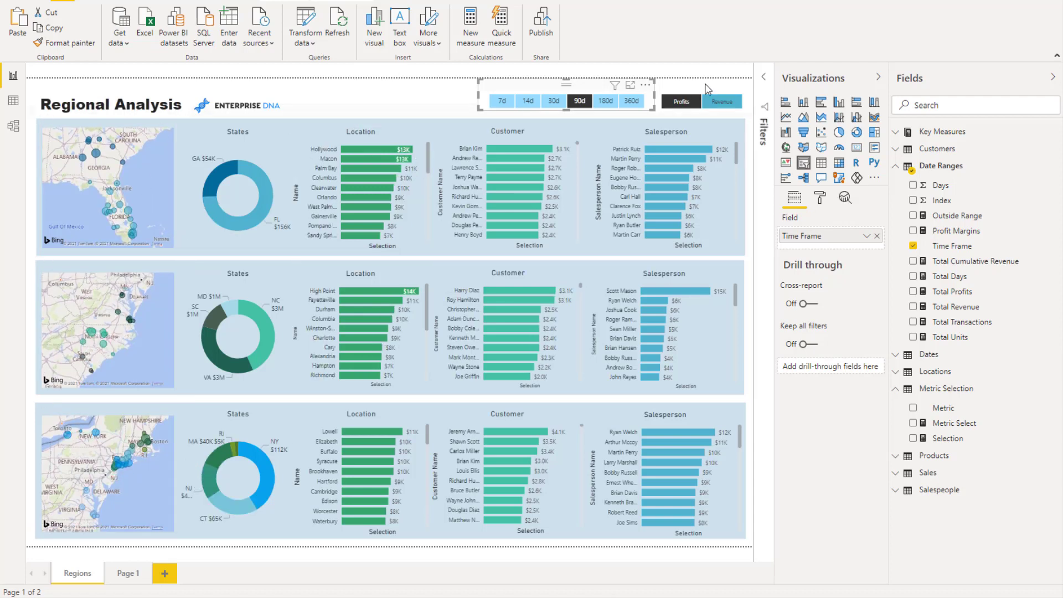
# Check which fields drive the States, Location and Customer charts in the first region's row.
pyautogui.click(227, 150)
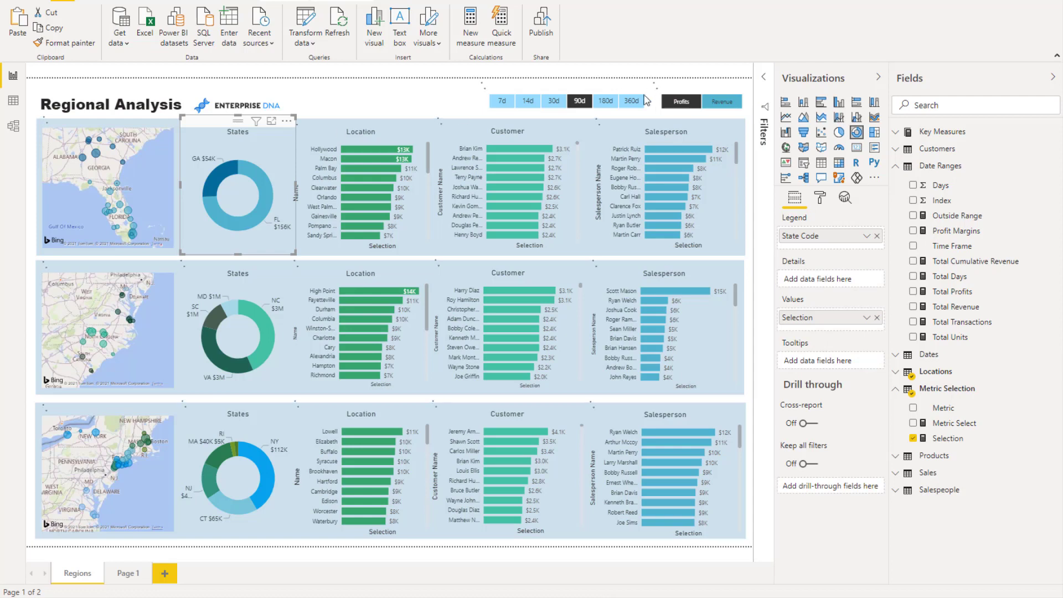
pyautogui.click(371, 133)
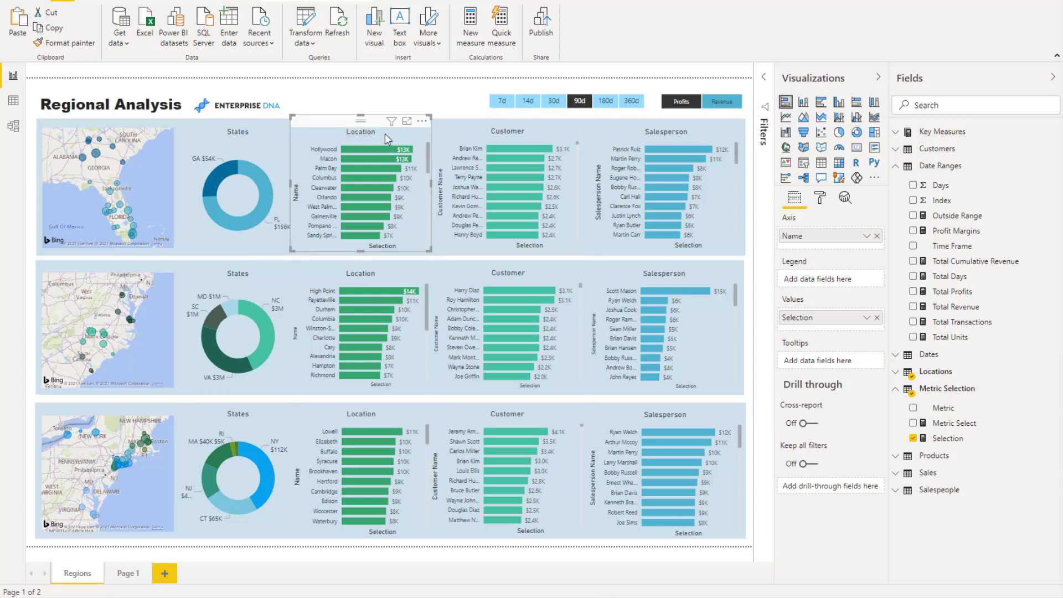
pyautogui.click(482, 131)
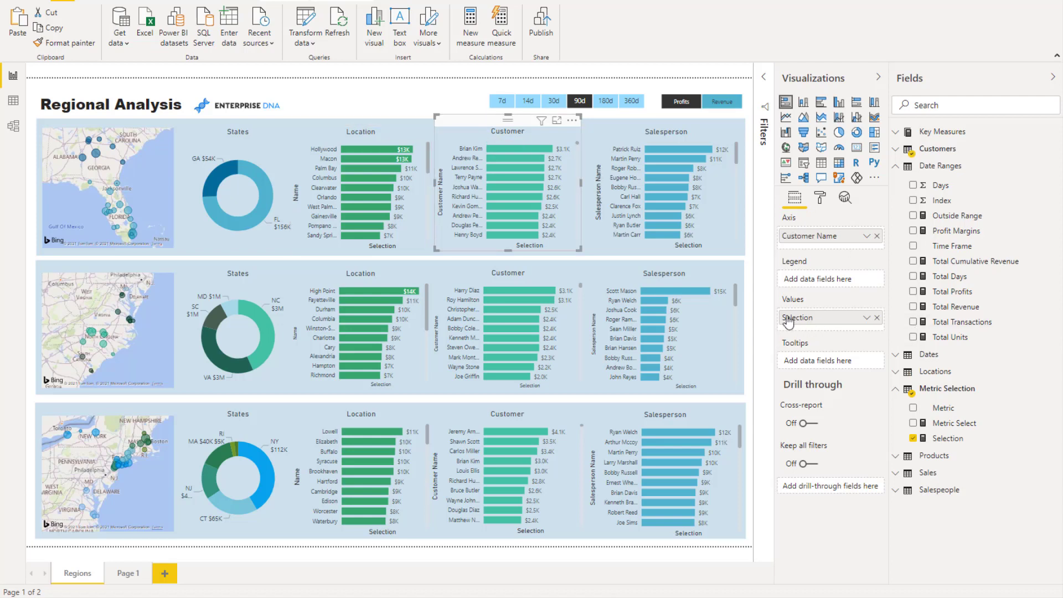
pyautogui.click(416, 100)
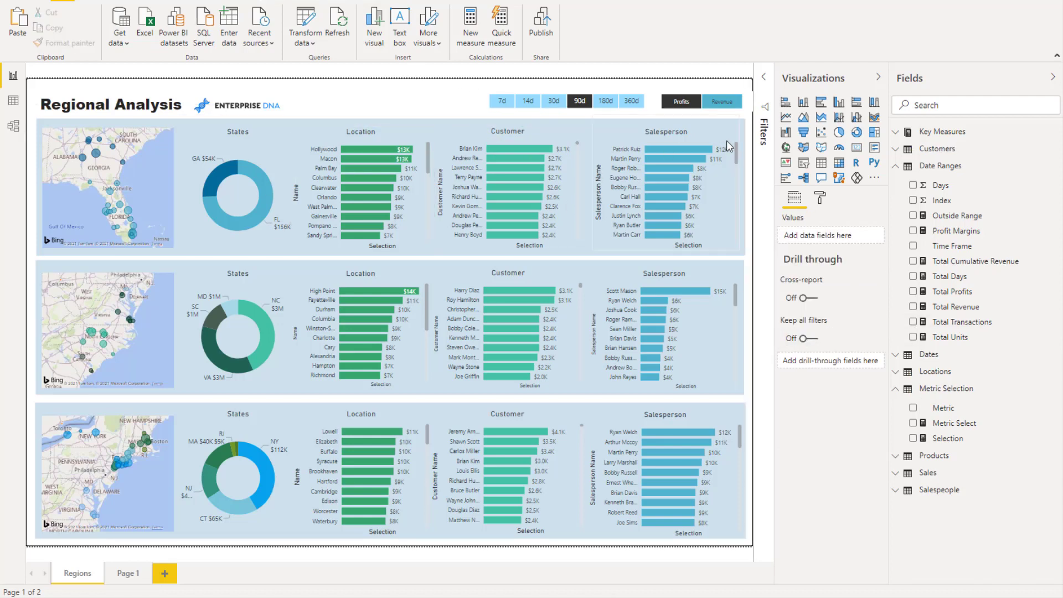
# Expand the report filters and inspect the State filters on the Location charts of the first and second regions.
pyautogui.click(766, 79)
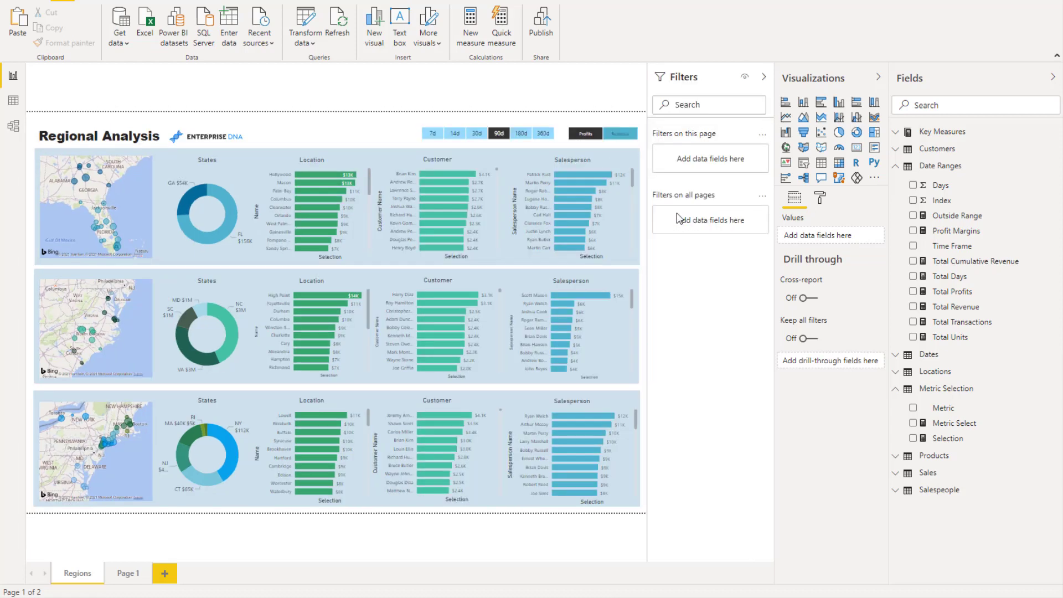
pyautogui.click(292, 155)
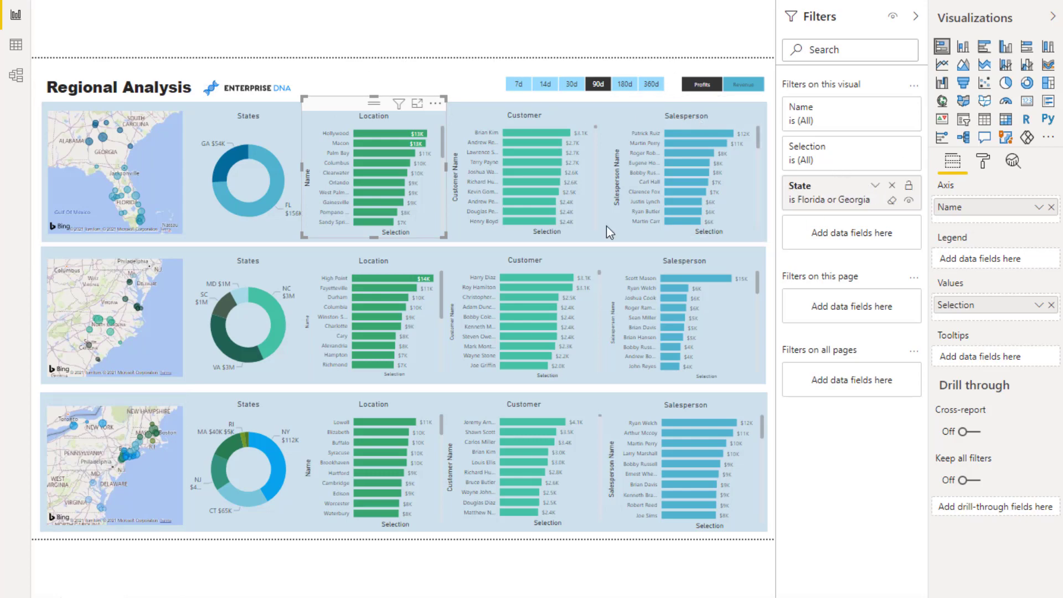
pyautogui.click(331, 261)
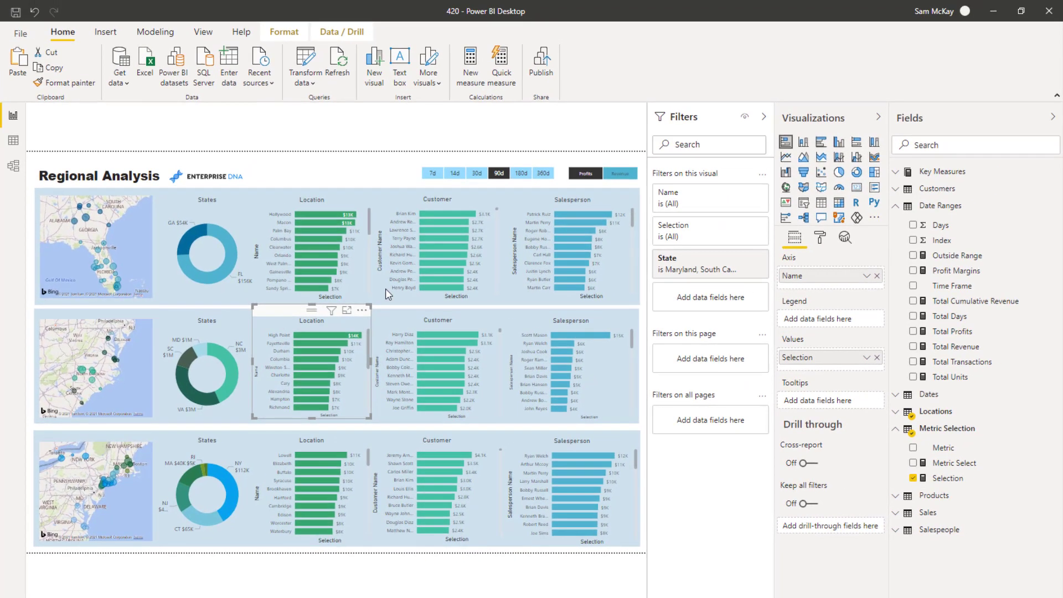
pyautogui.click(361, 170)
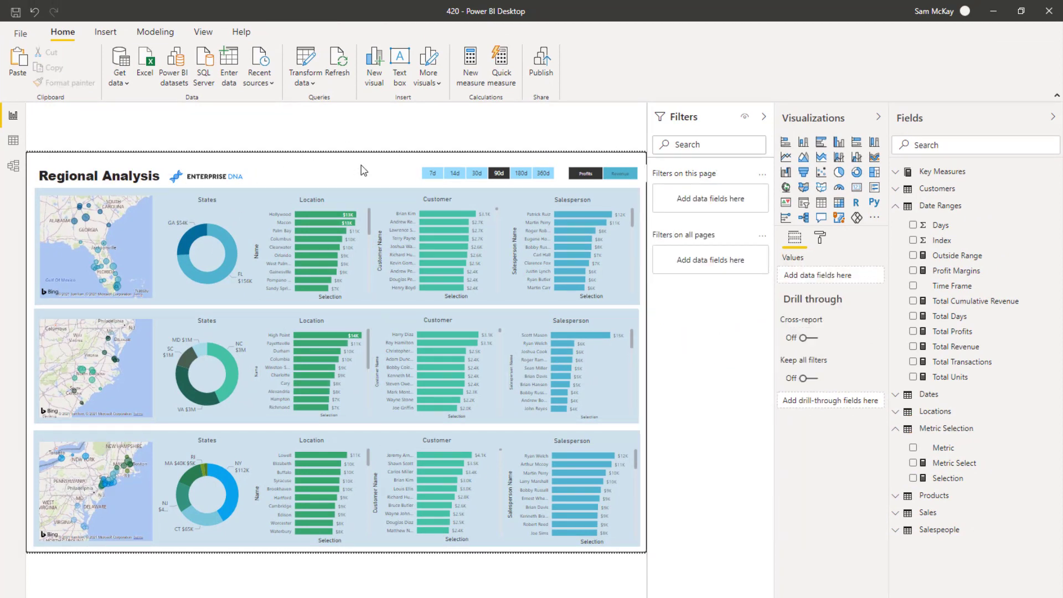
# Collapse the Filters and Visualizations panes to give the Regional Analysis page more room.
pyautogui.click(766, 117)
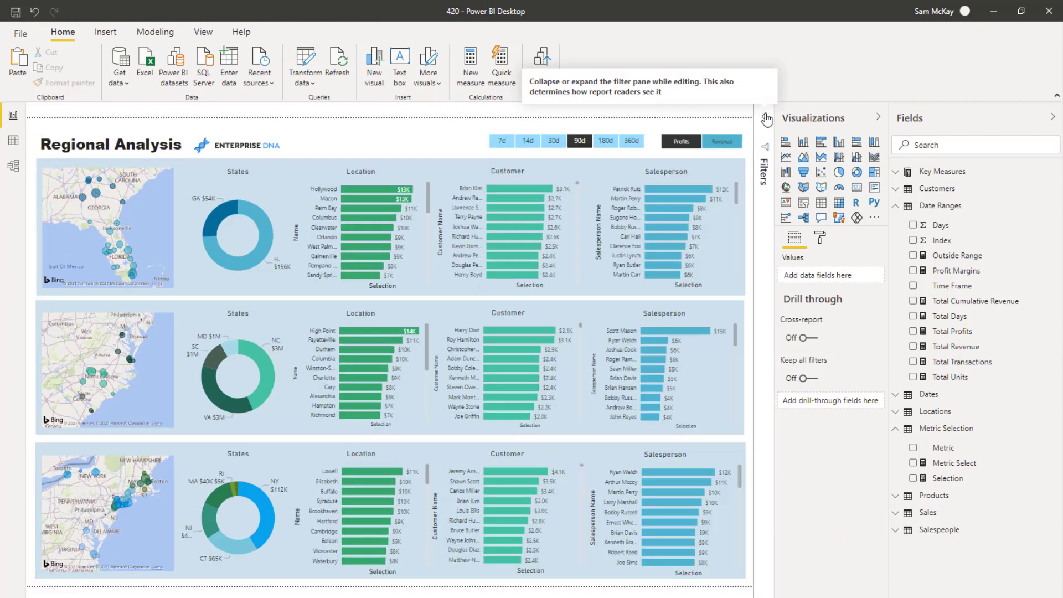
pyautogui.click(879, 117)
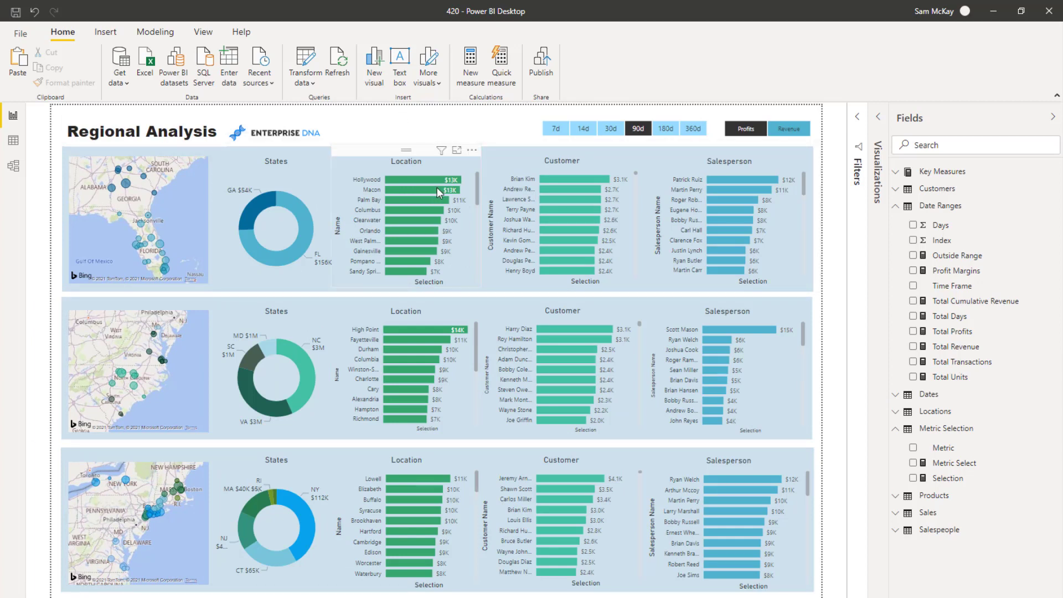
pyautogui.moveTo(437, 188)
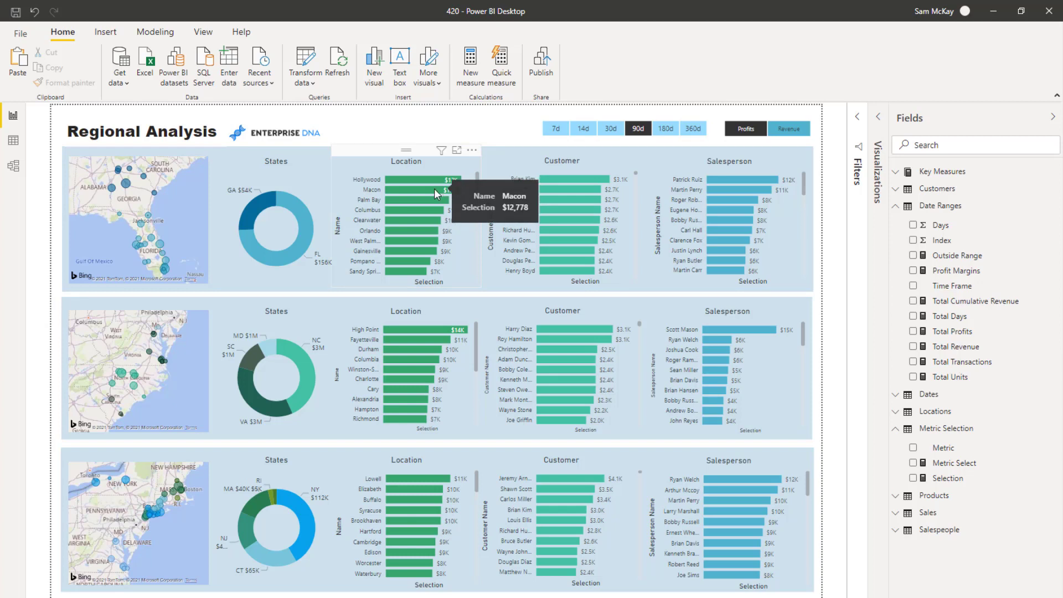